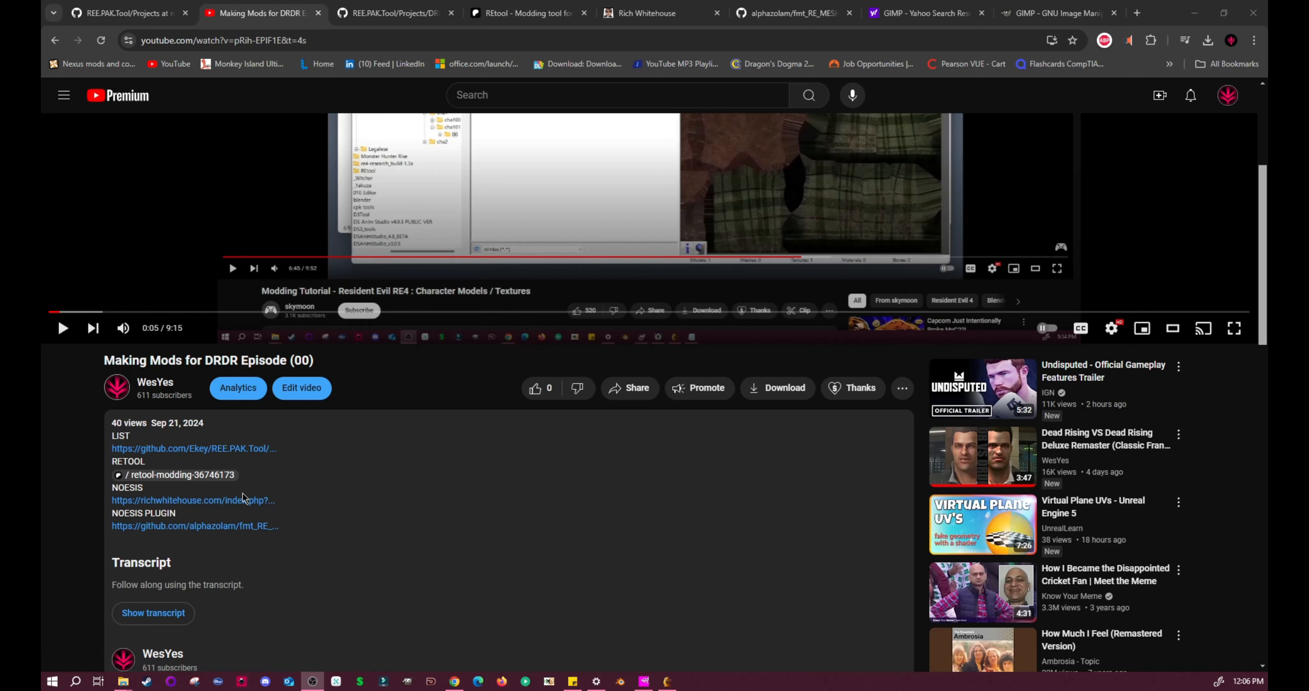
View the DRDR_PC_Release.list page in the REE.PAK.Tool GitHub repository and its file download options.
left_click(393, 14)
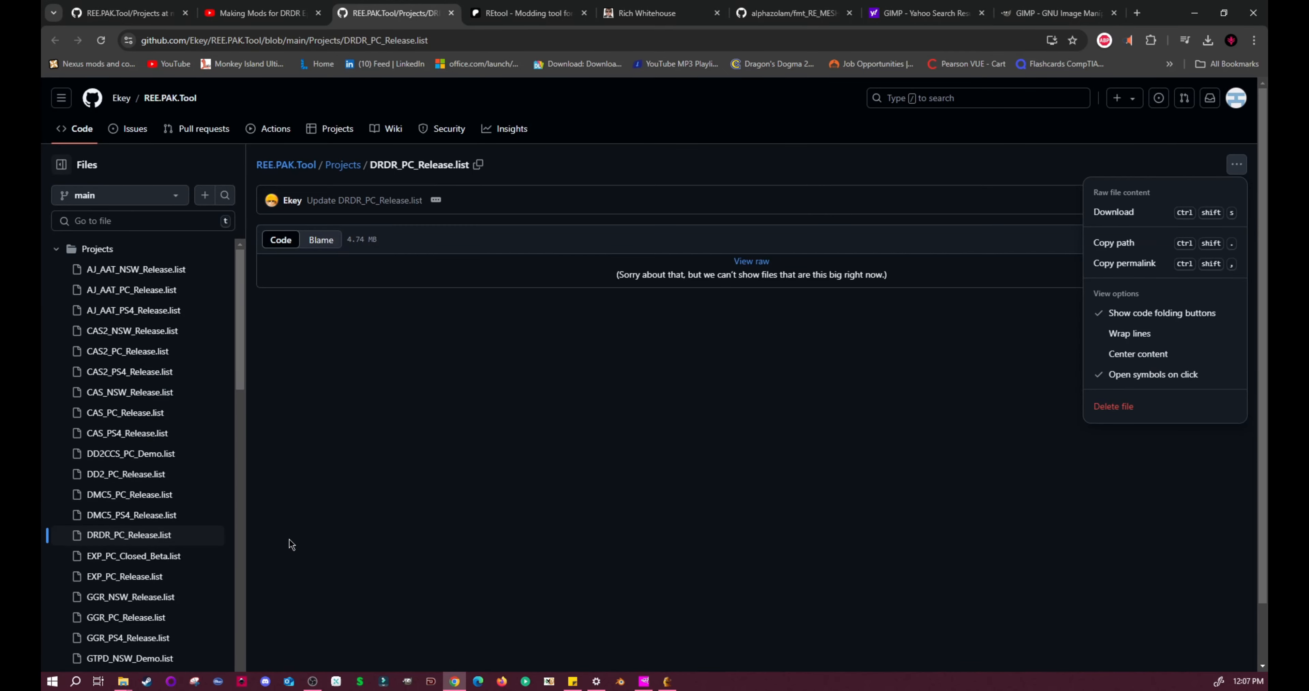
left_click(262, 14)
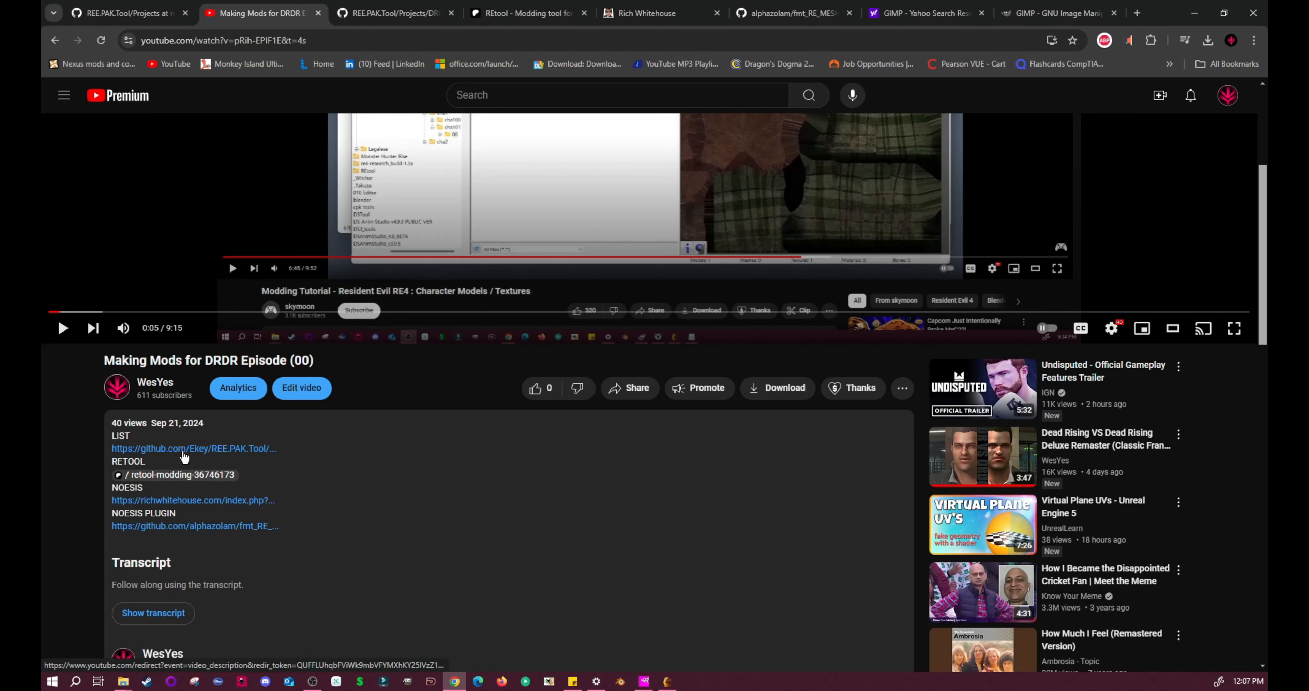
left_click(396, 13)
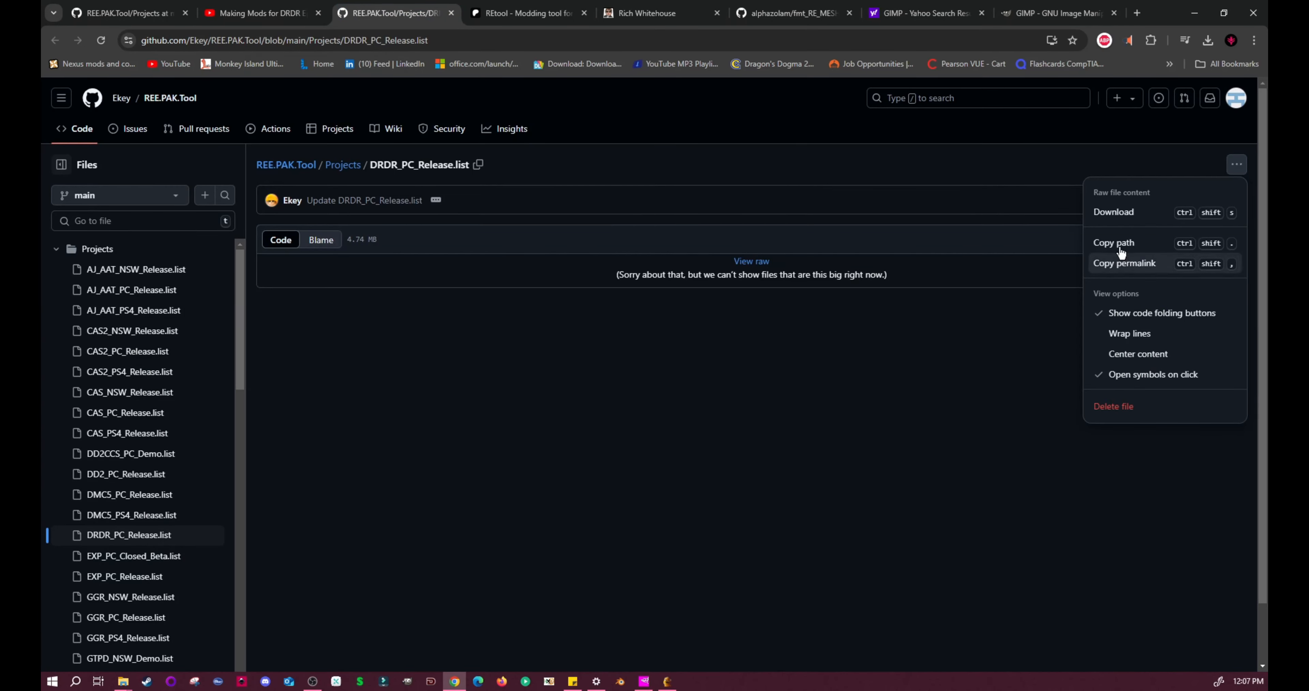
left_click(1237, 169)
left_click(1237, 168)
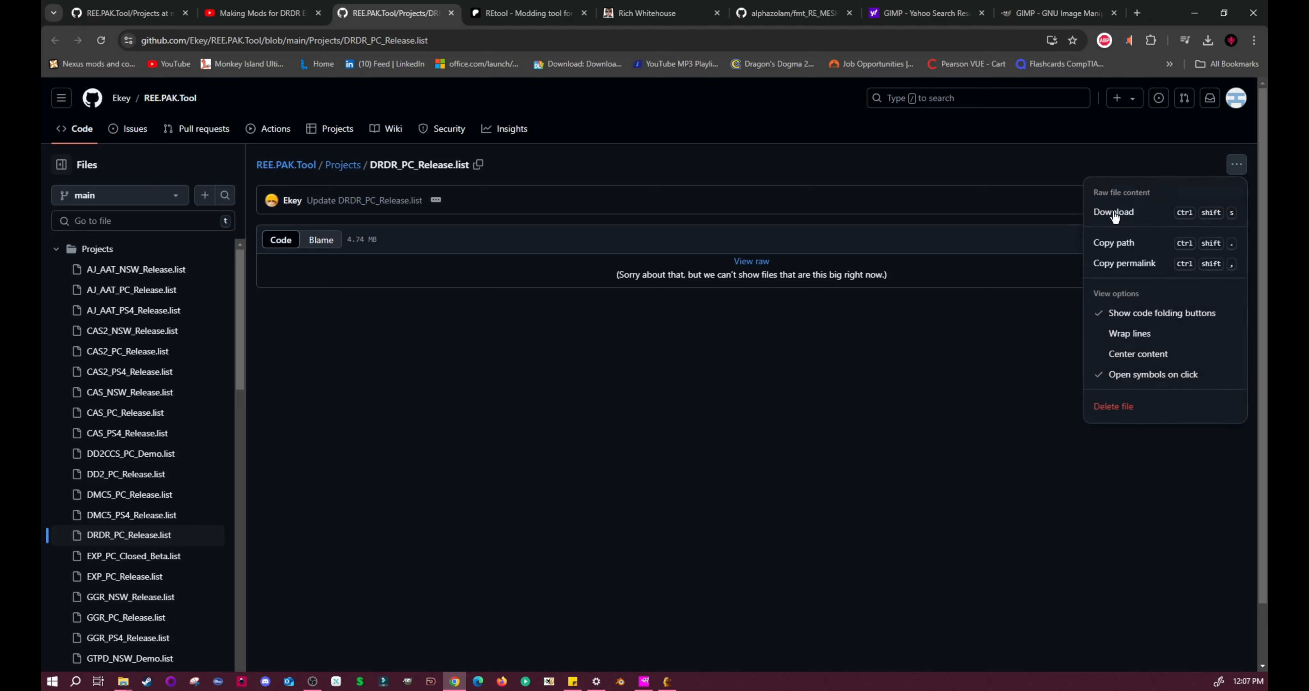
Review the web pages for REtool, Noesis, the fmt_RE_MESH-Noesis-Plugin and GIMP.
left_click(523, 13)
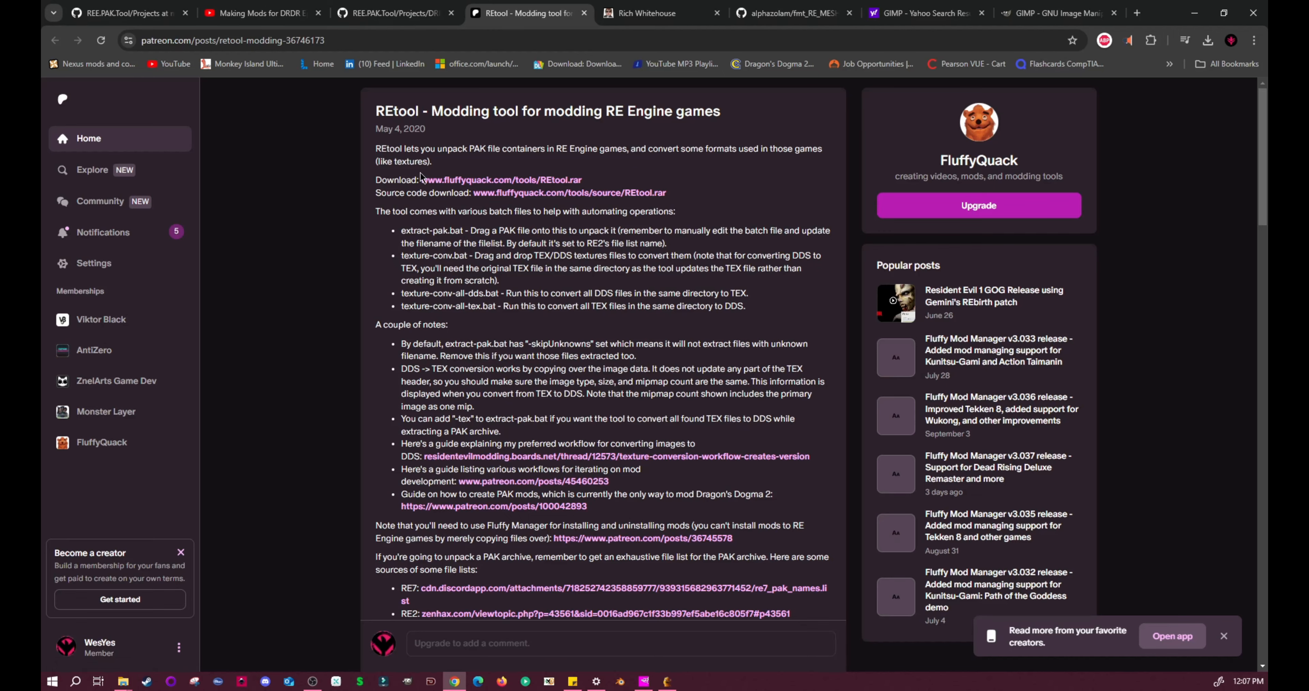
left_click(633, 15)
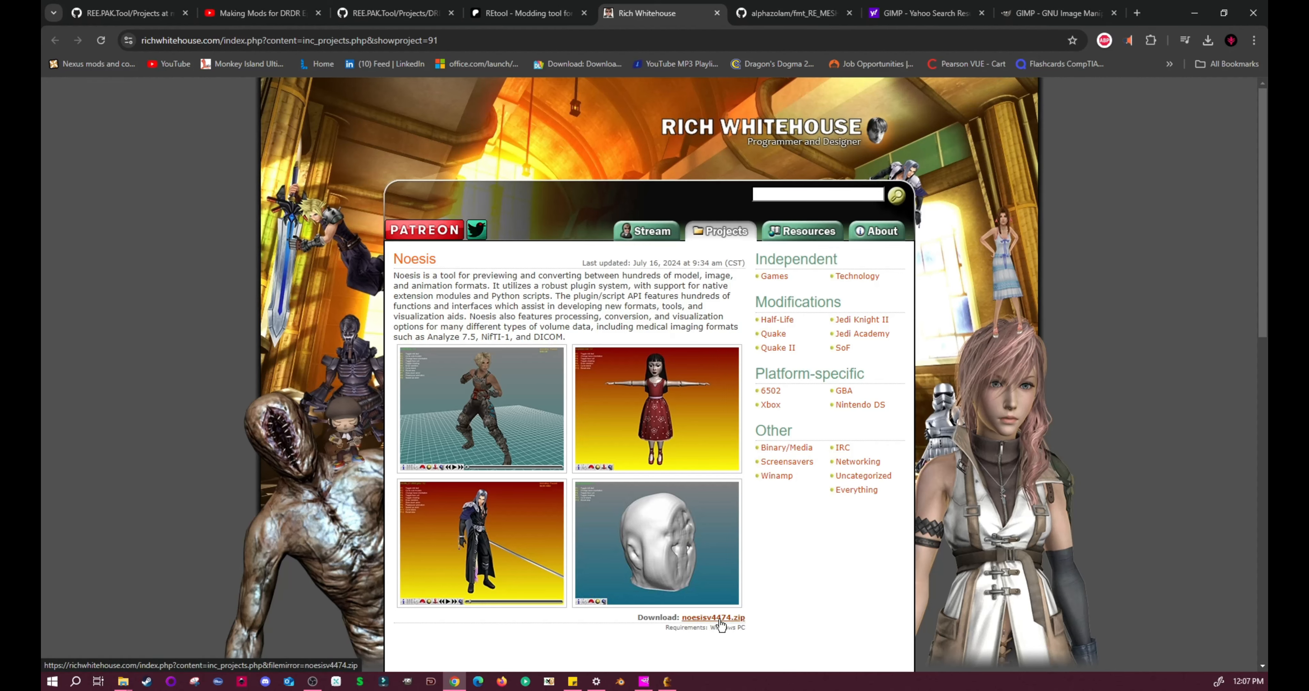
left_click(787, 12)
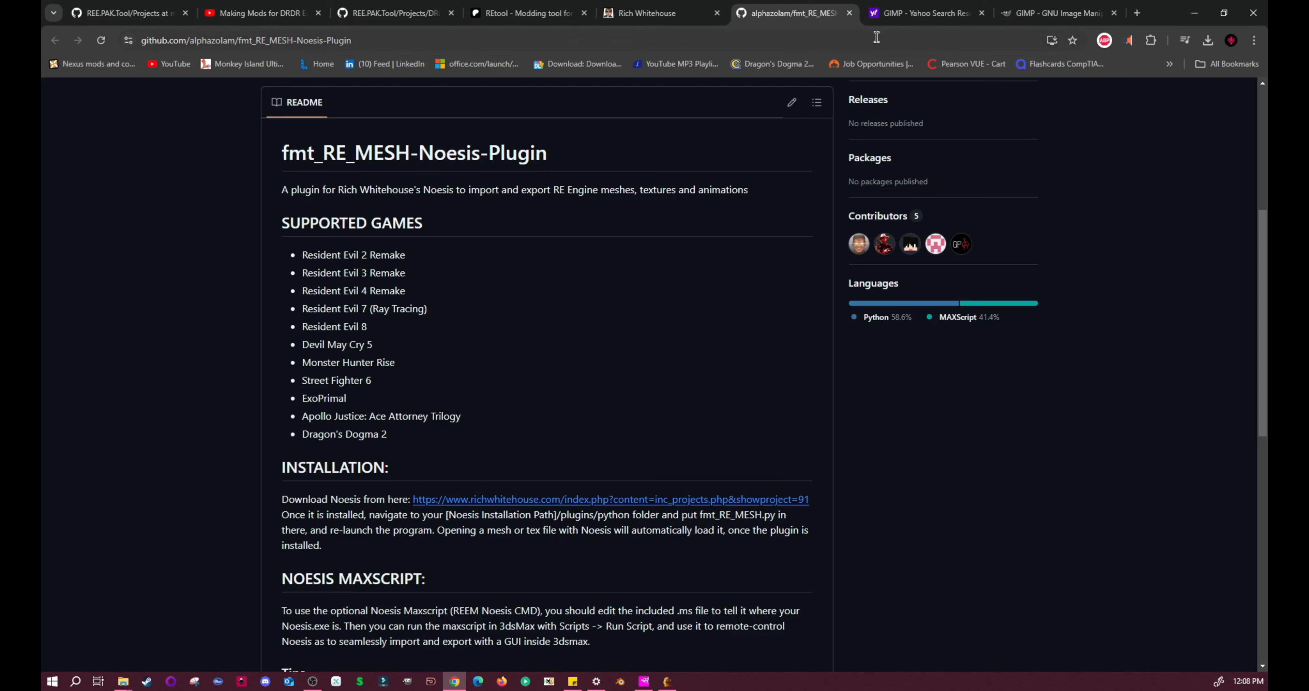
left_click(902, 15)
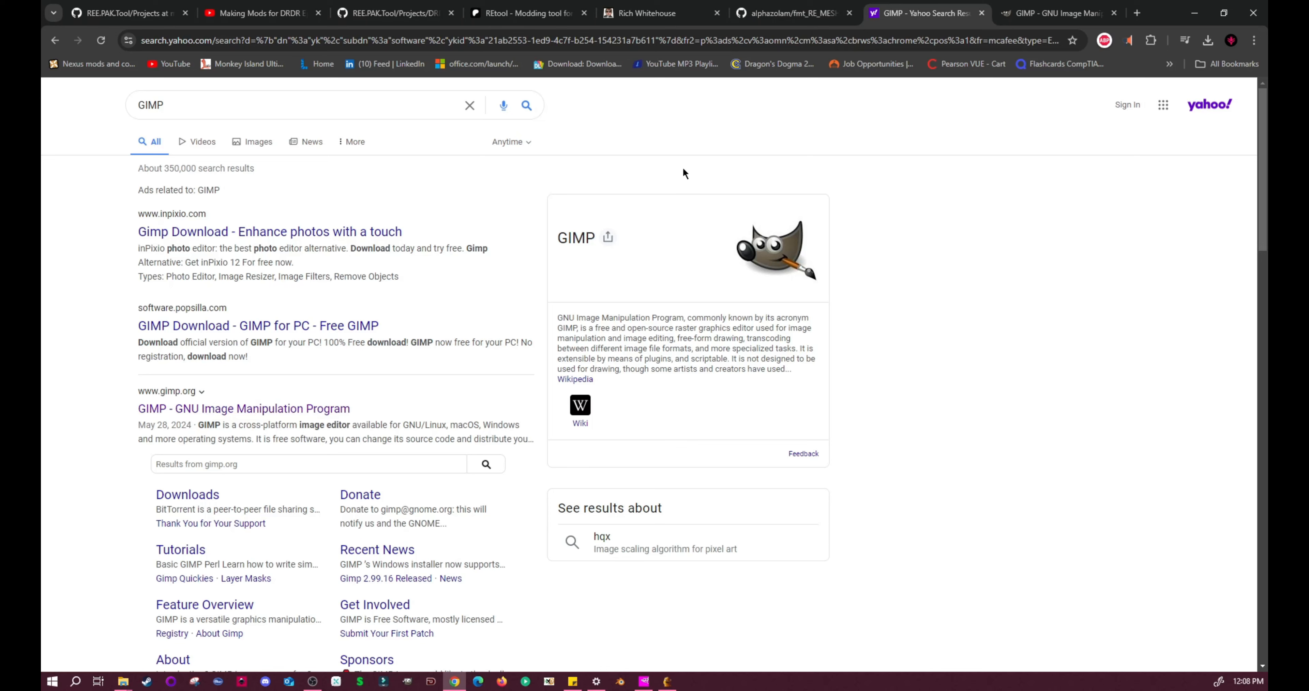
Return to the video page that lists the tool links and minimize the browser.
left_click(401, 13)
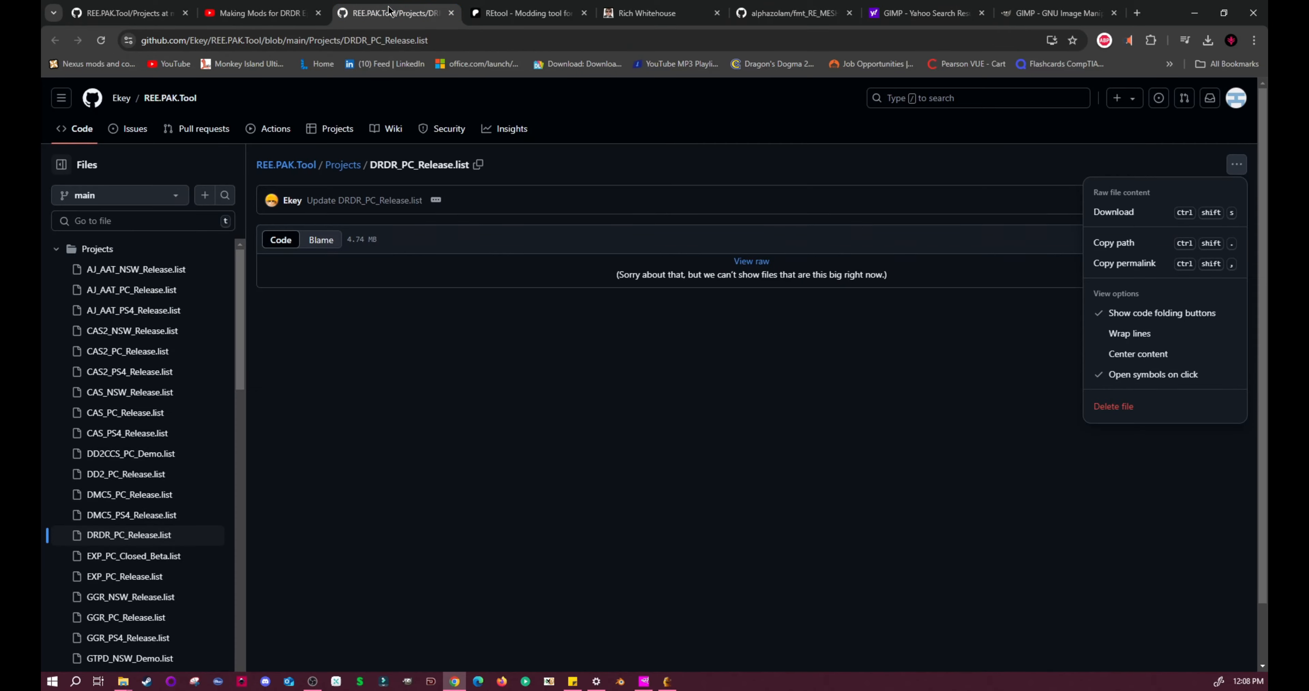
left_click(252, 14)
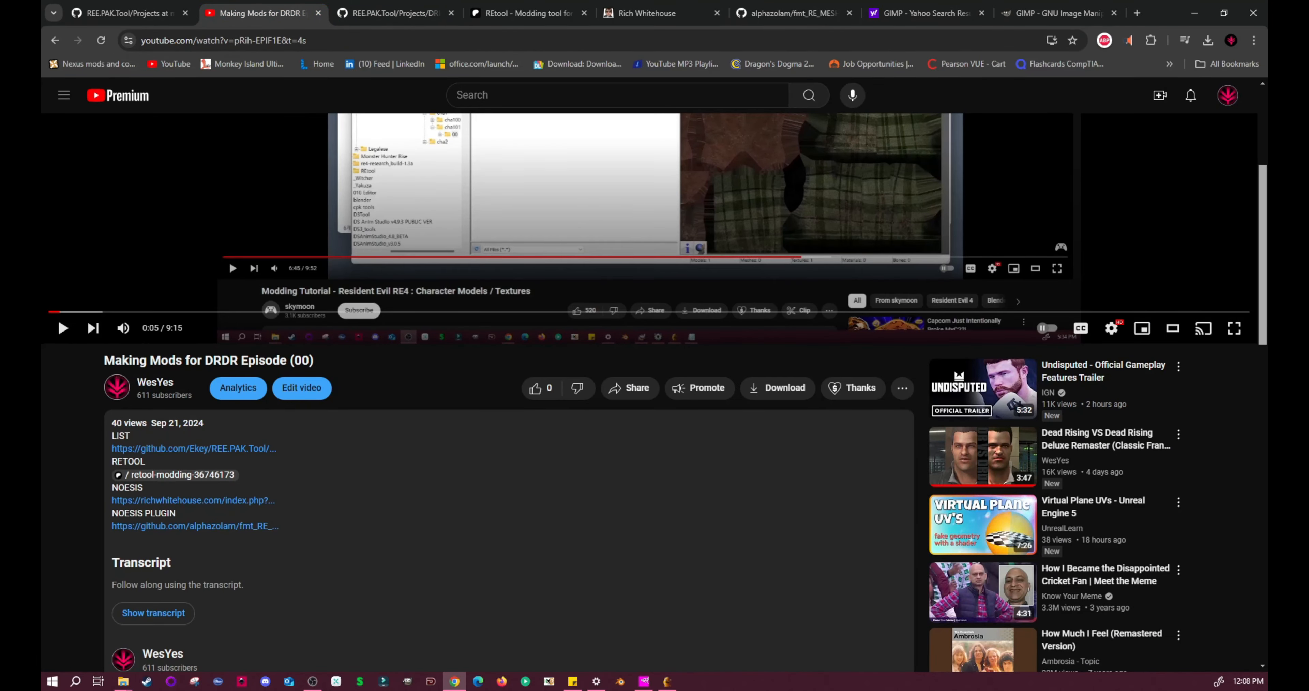
left_click(1194, 12)
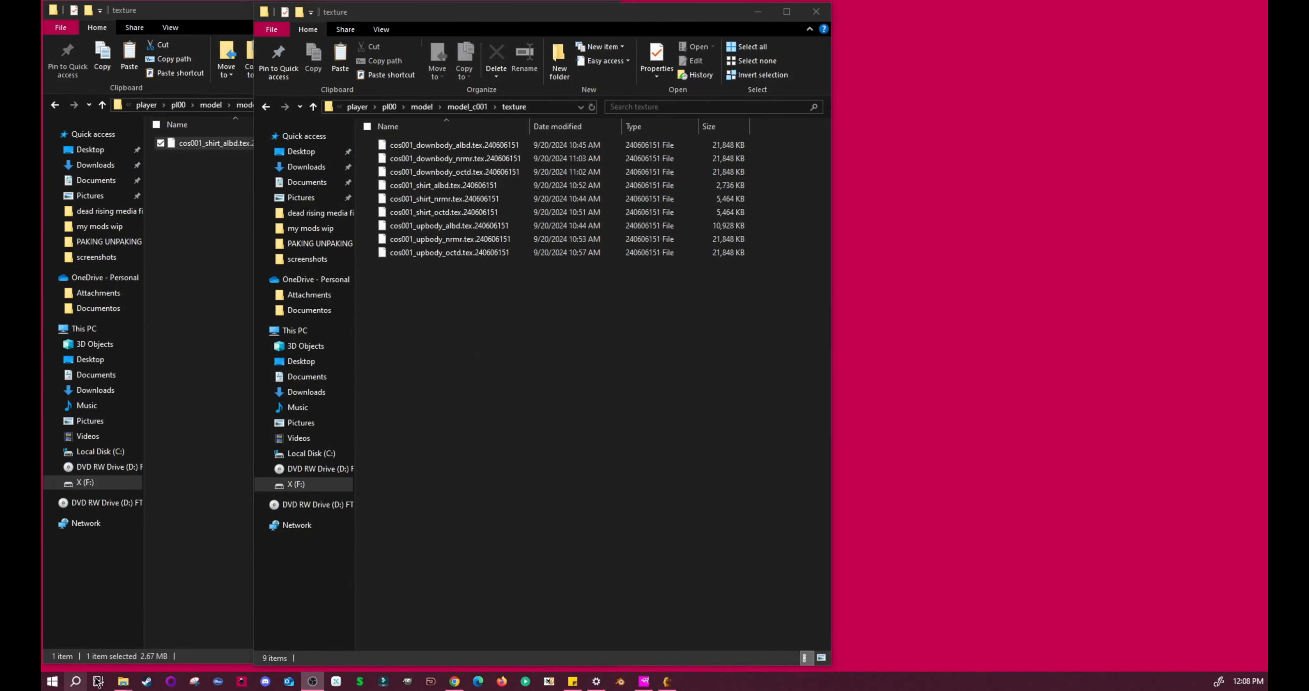
Bring the Mods folder window forward and navigate the pink shirt texture window up to the dead rising DR mods work folder.
mouse_move(125, 685)
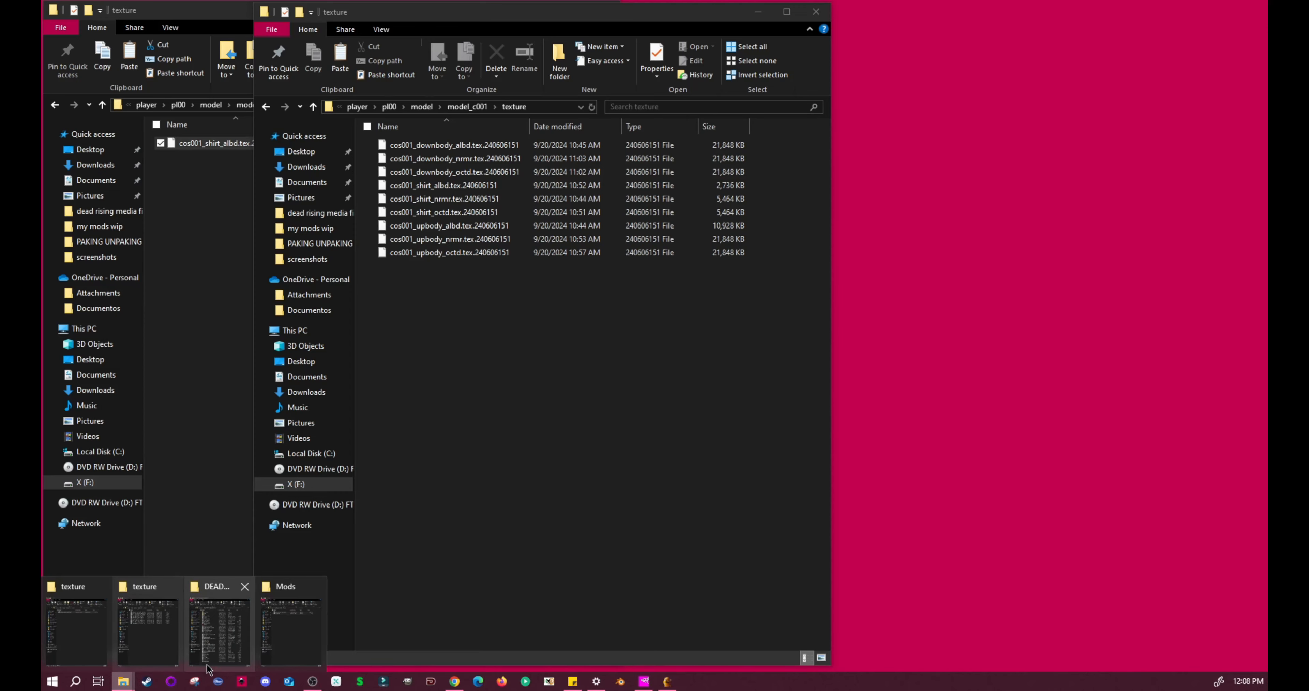
left_click(287, 647)
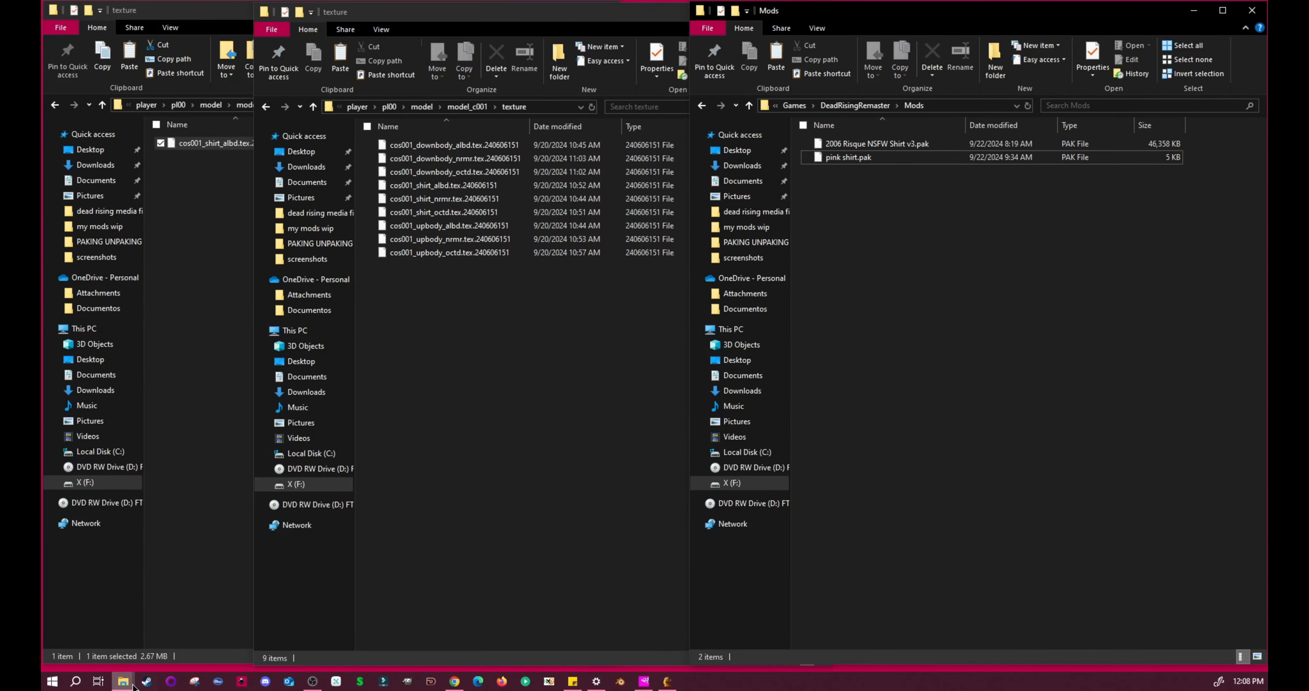
mouse_move(125, 683)
left_click(77, 622)
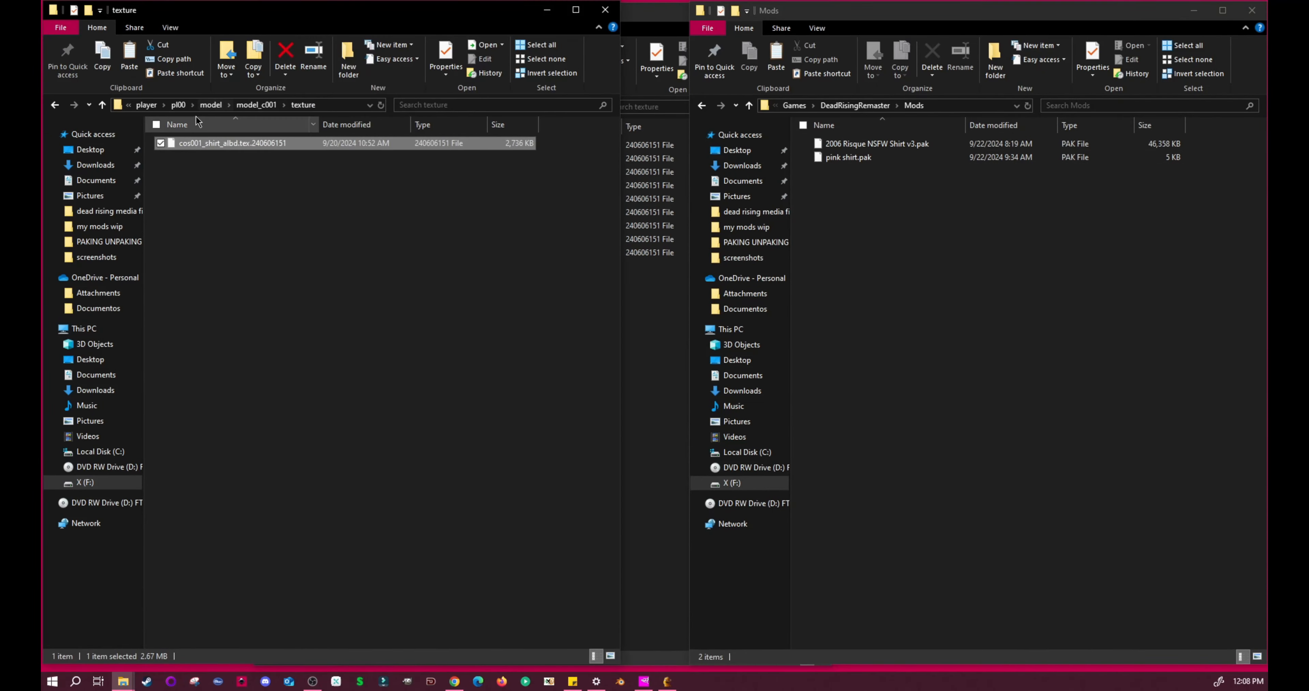
left_click(146, 104)
left_click(145, 105)
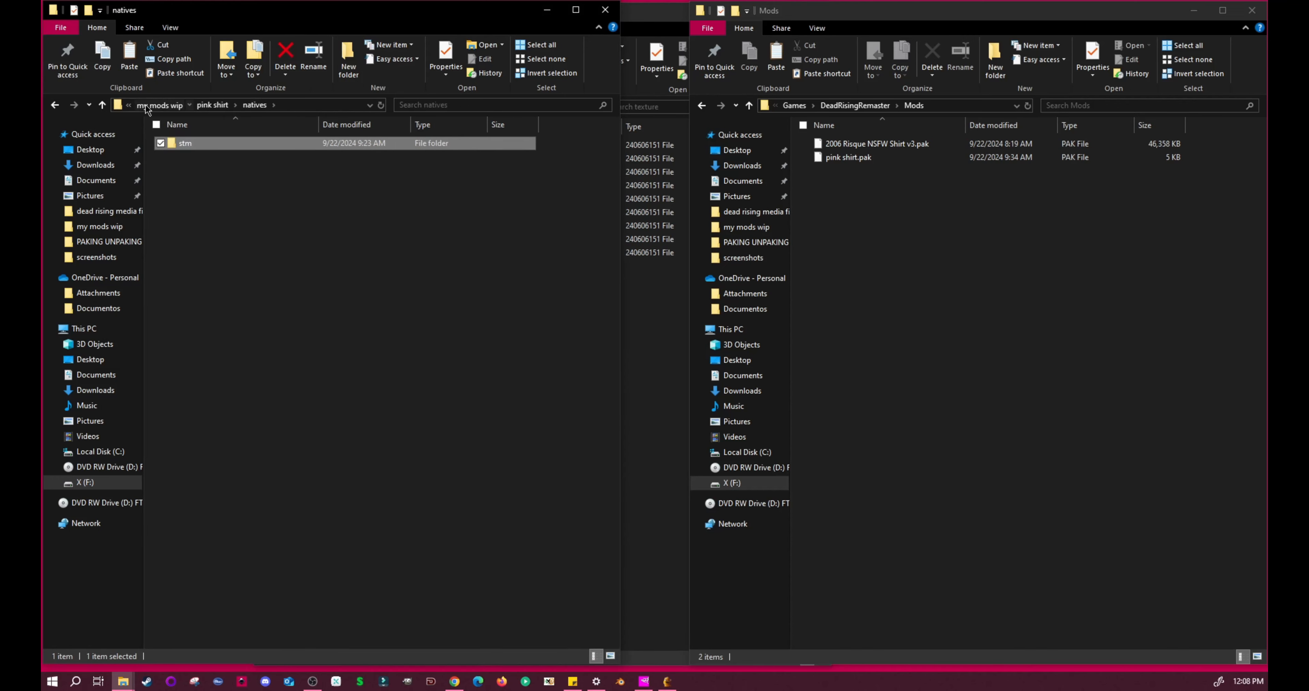
left_click(146, 105)
left_click(198, 105)
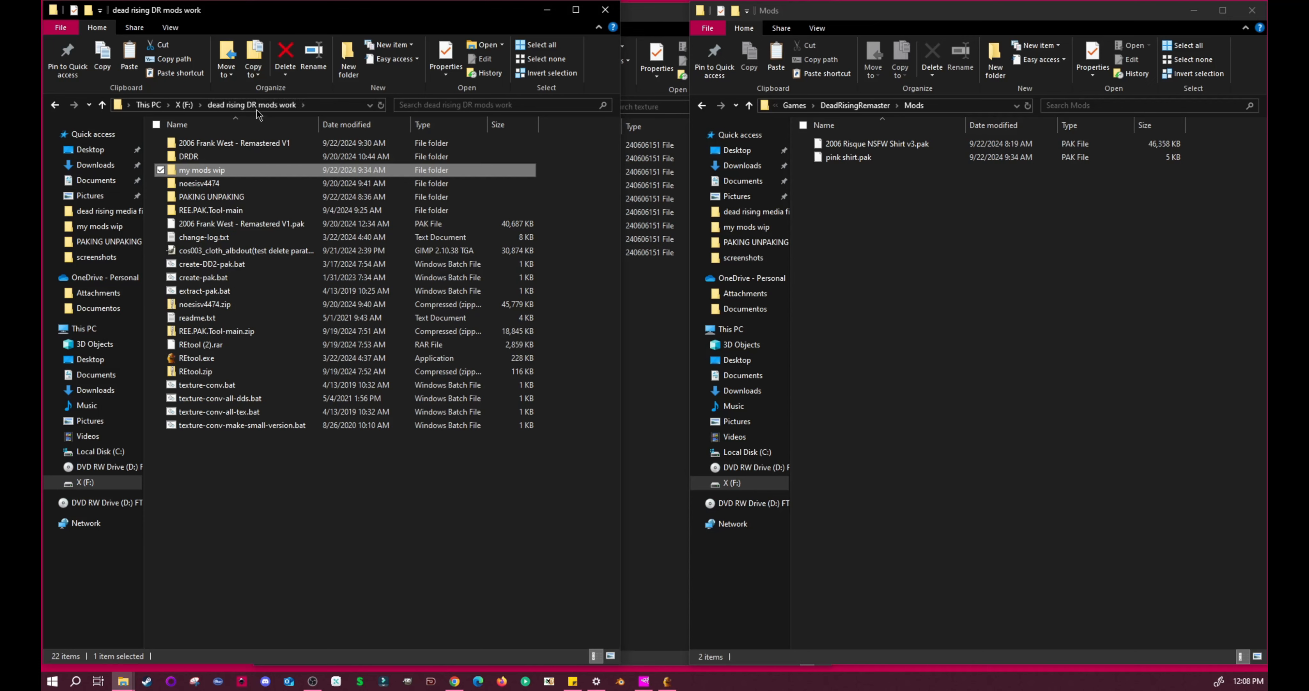
Look through the my mods wip folder and go back to the dead rising DR mods work folder.
double_click(198, 173)
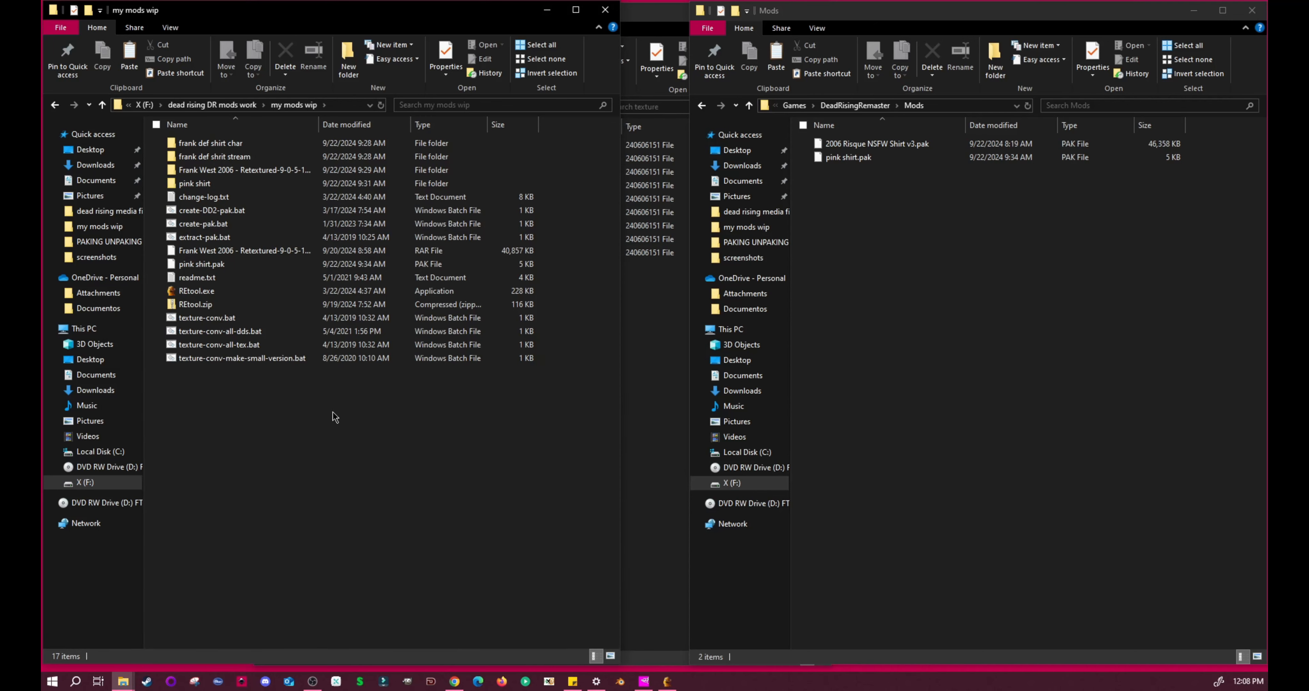
left_click(55, 105)
left_click(73, 105)
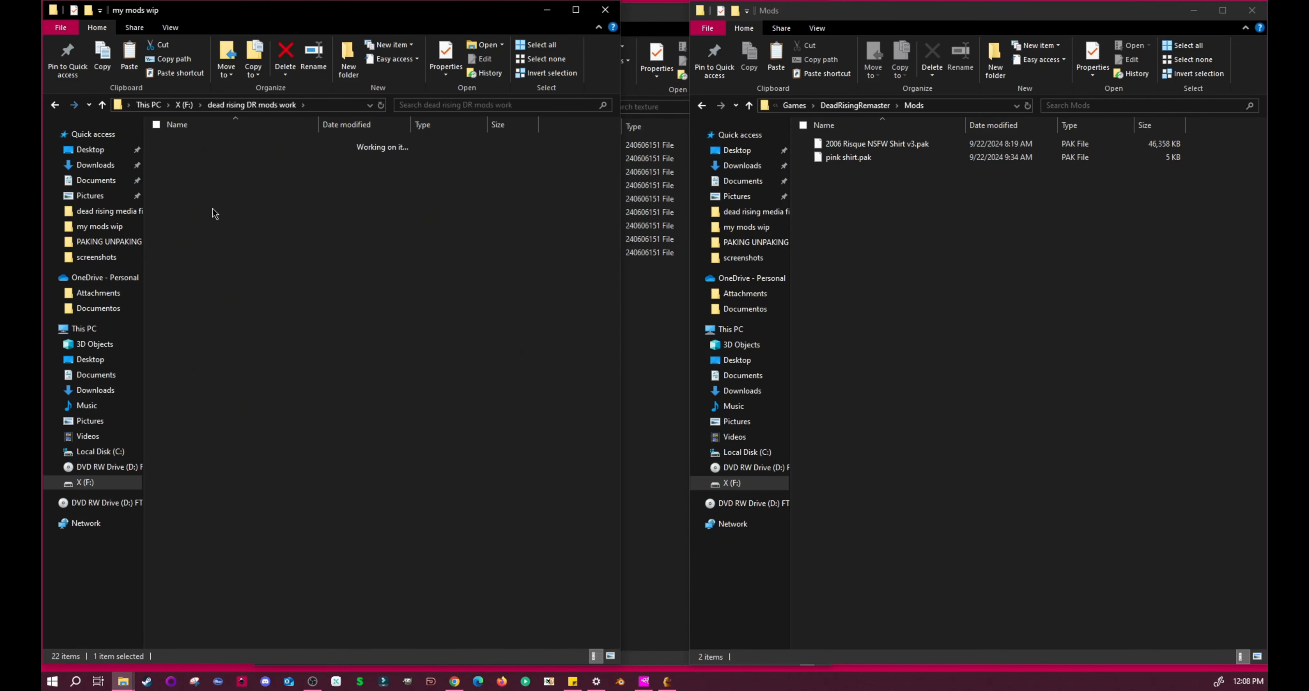
left_click(207, 186)
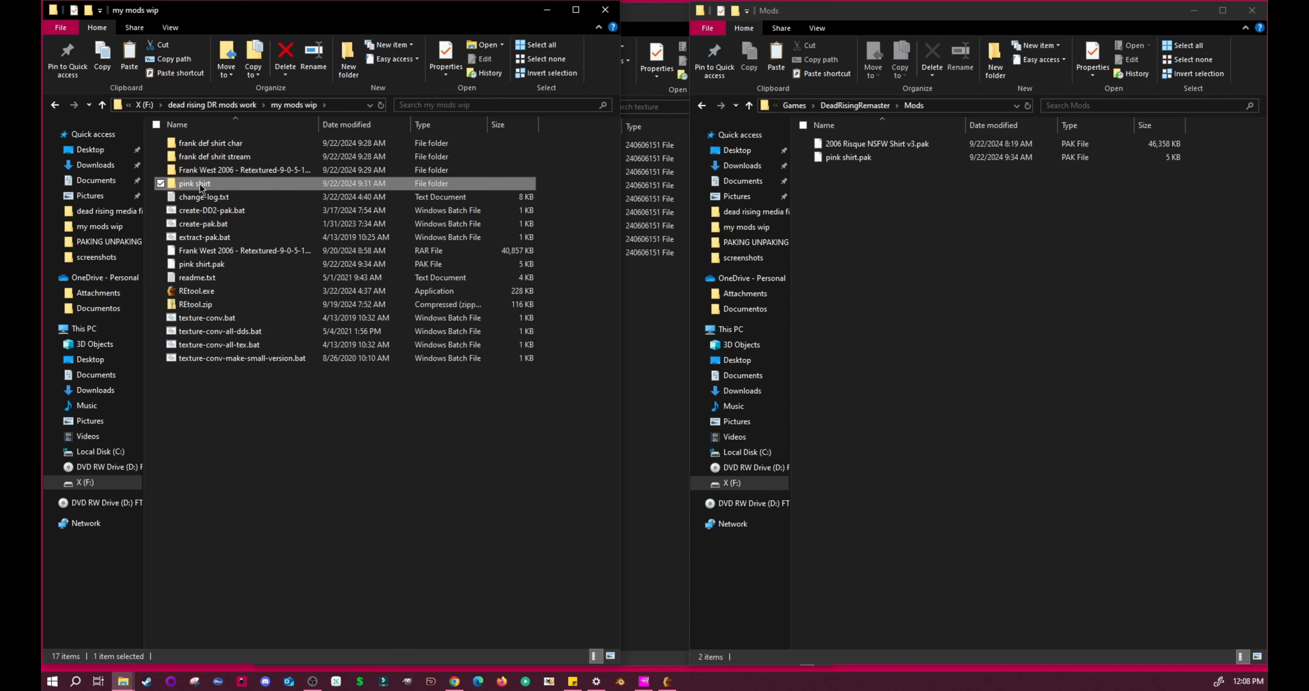
left_click(56, 106)
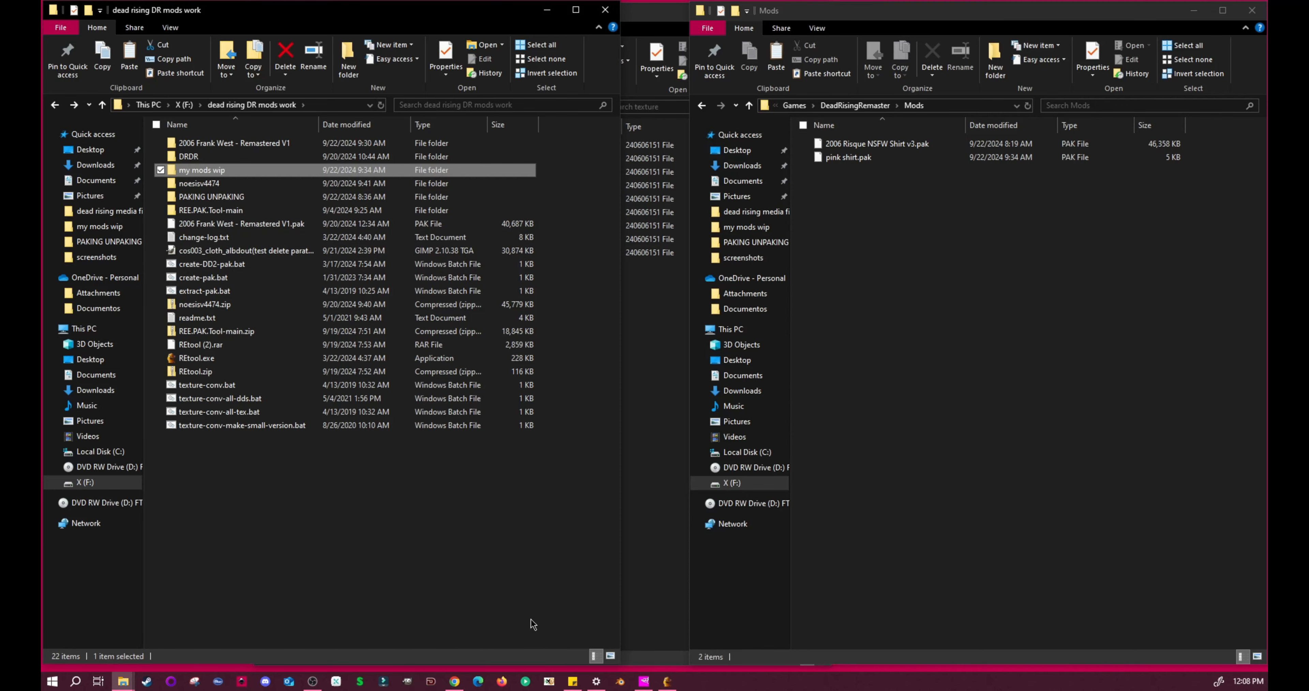
Bring up the DEAD RISING DELUXE REMASTER game folder and select re_chunk_000.pak.
left_click(123, 681)
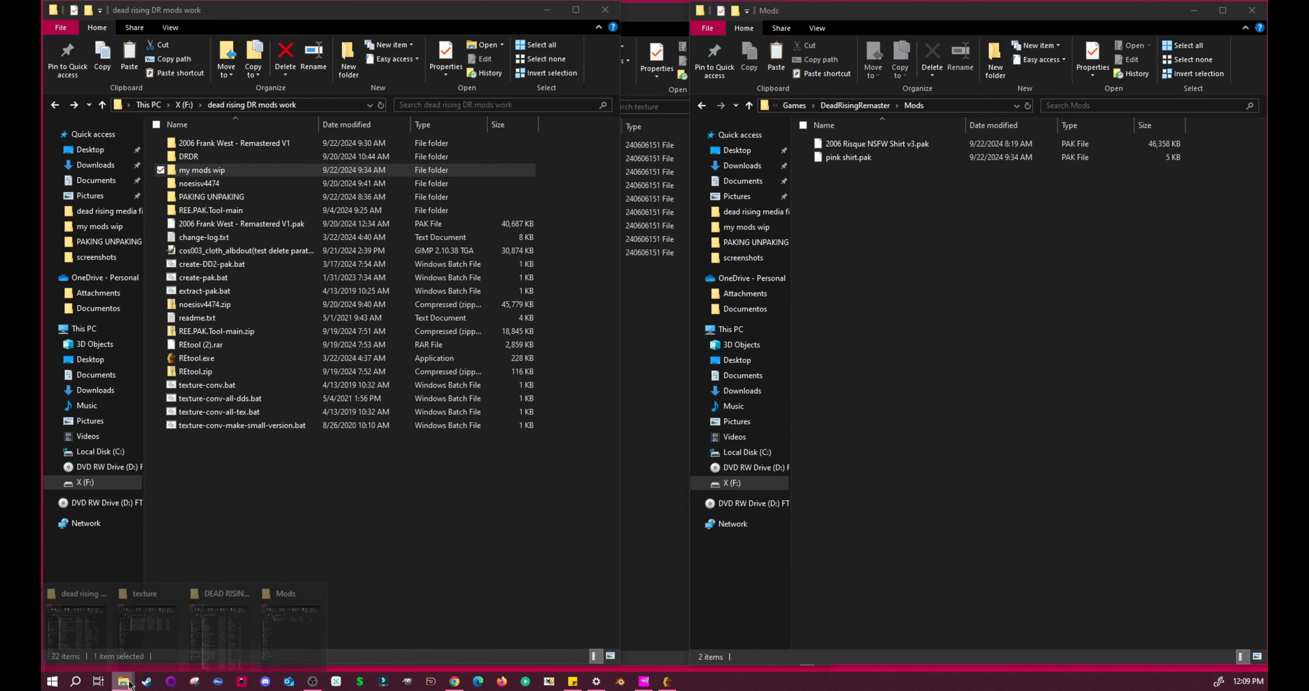
left_click(231, 651)
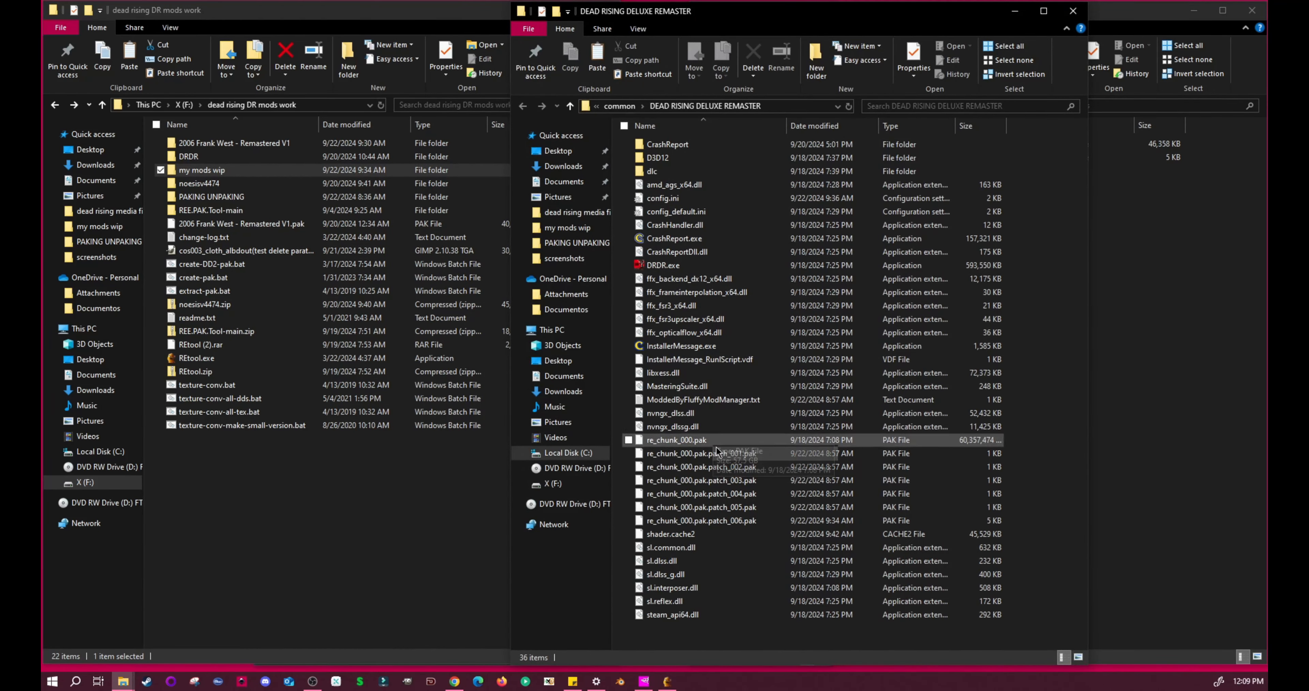
left_click(704, 441)
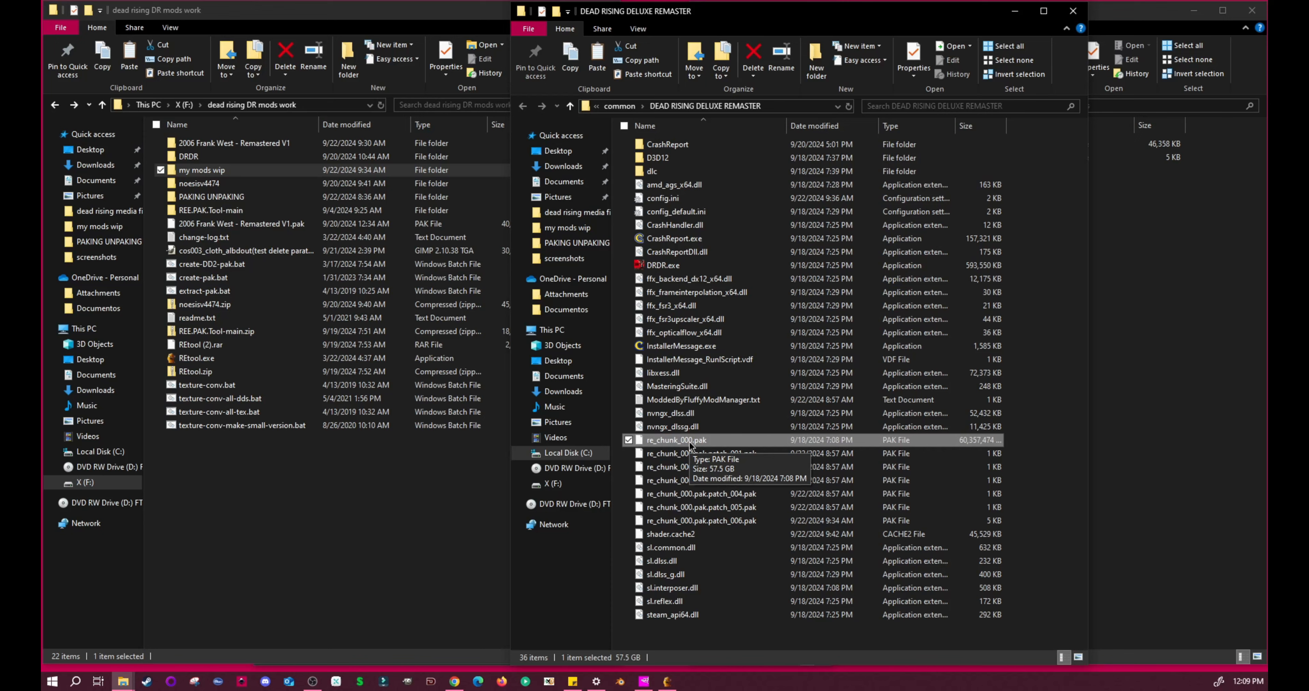
Open the DRDR working folder, select its copy of re_chunk_000.pak, and minimize the game folder window.
left_click(444, 509)
double_click(190, 158)
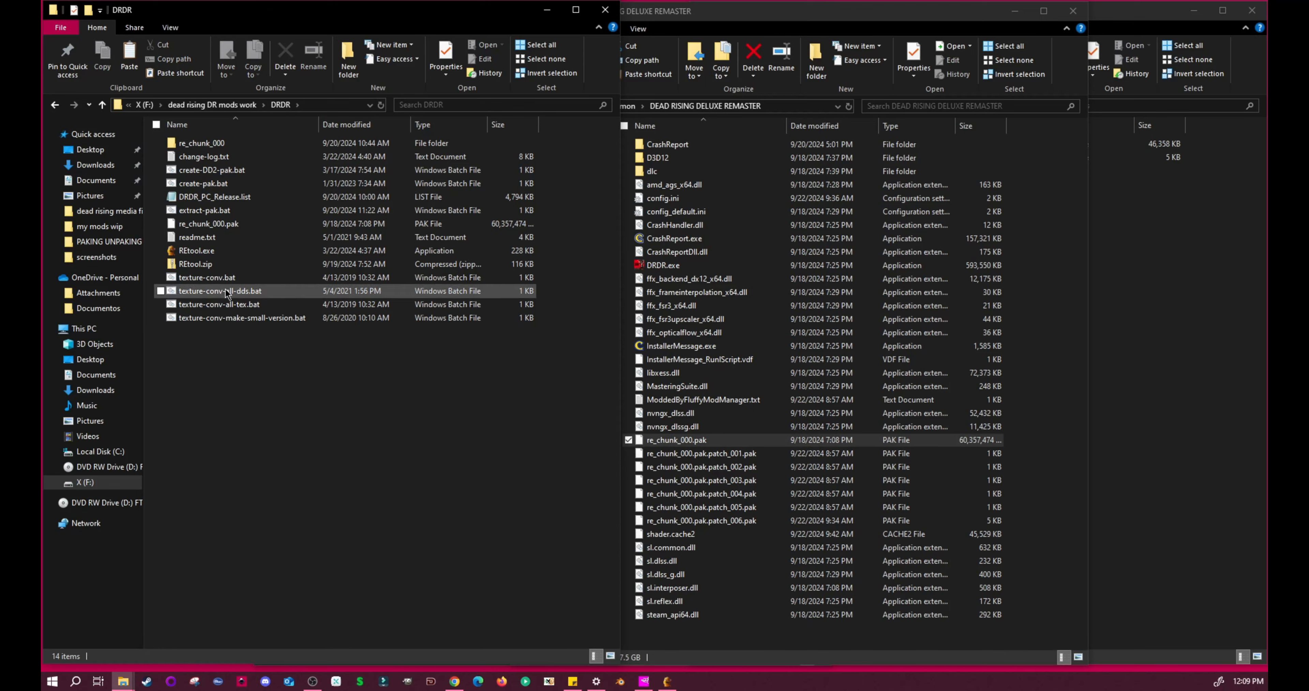
left_click(55, 105)
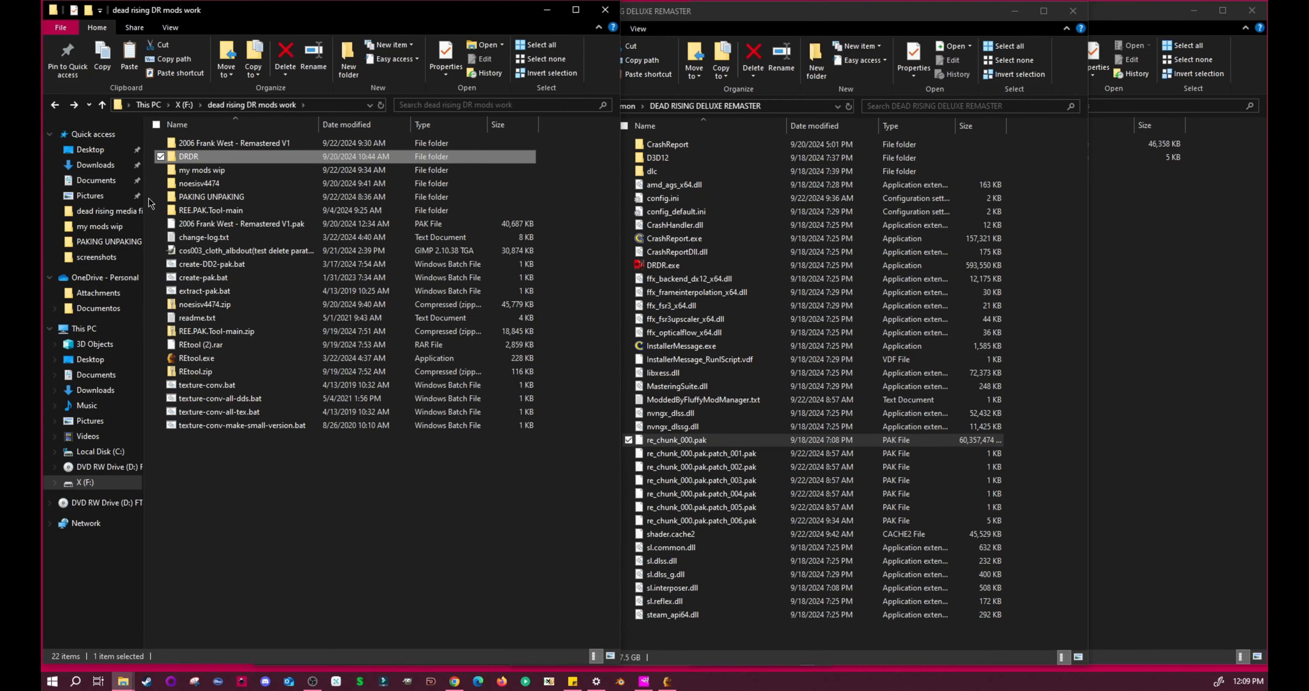
left_click(203, 170)
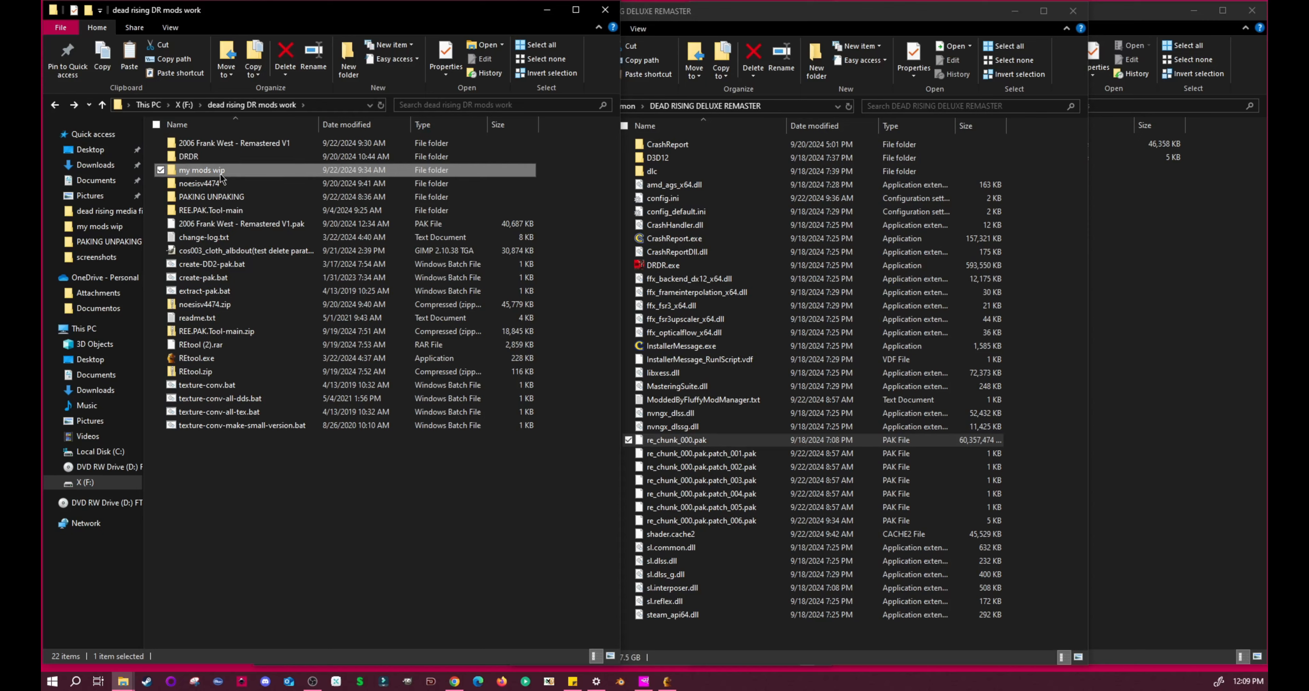
left_click(206, 157)
double_click(205, 157)
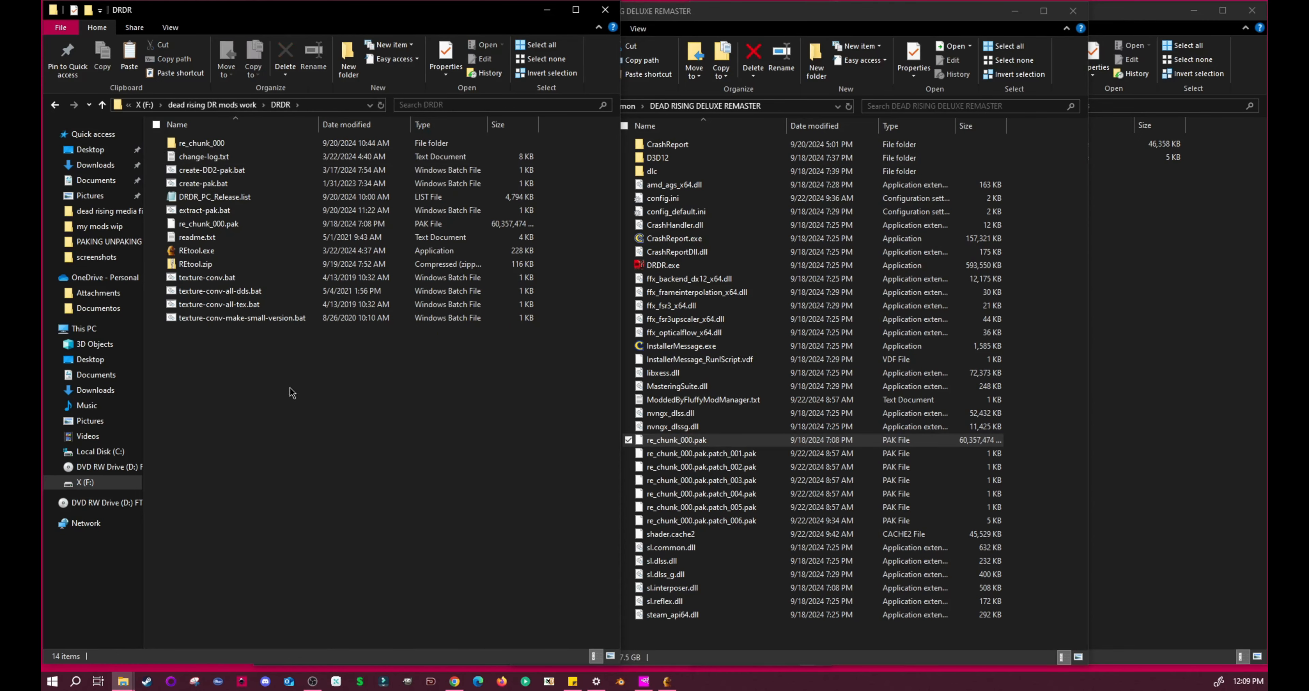
left_click(239, 225)
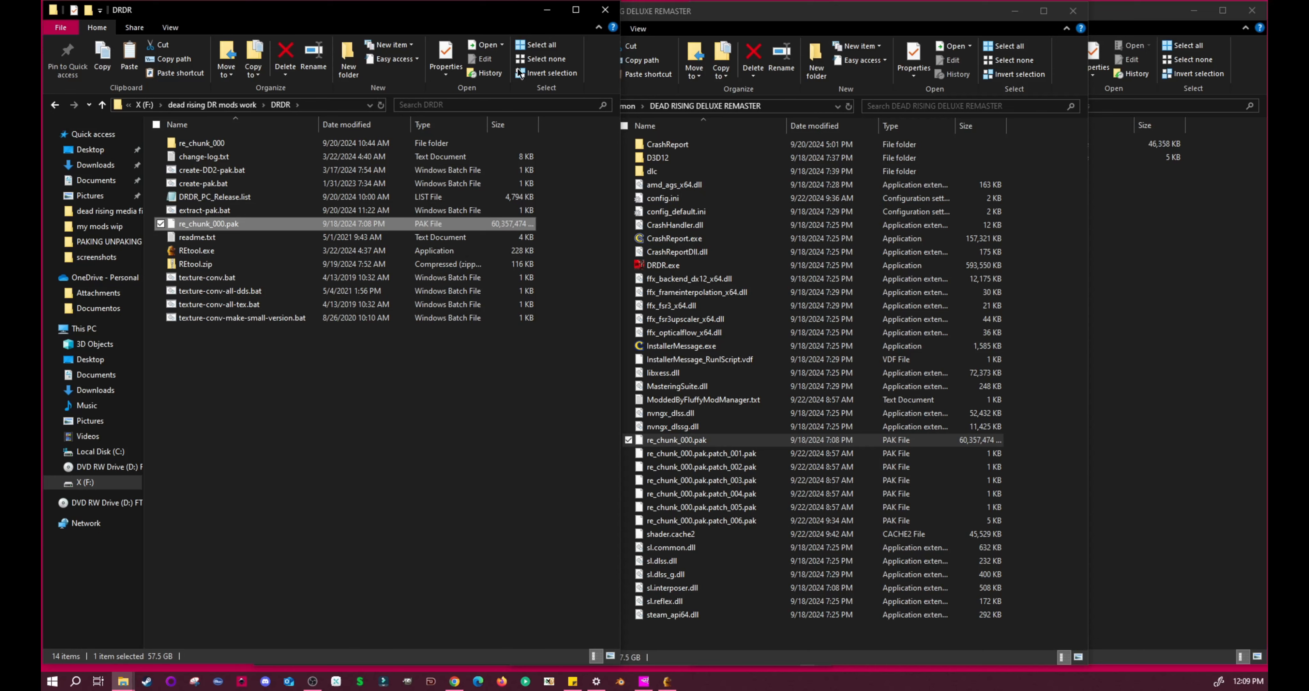
left_click(762, 20)
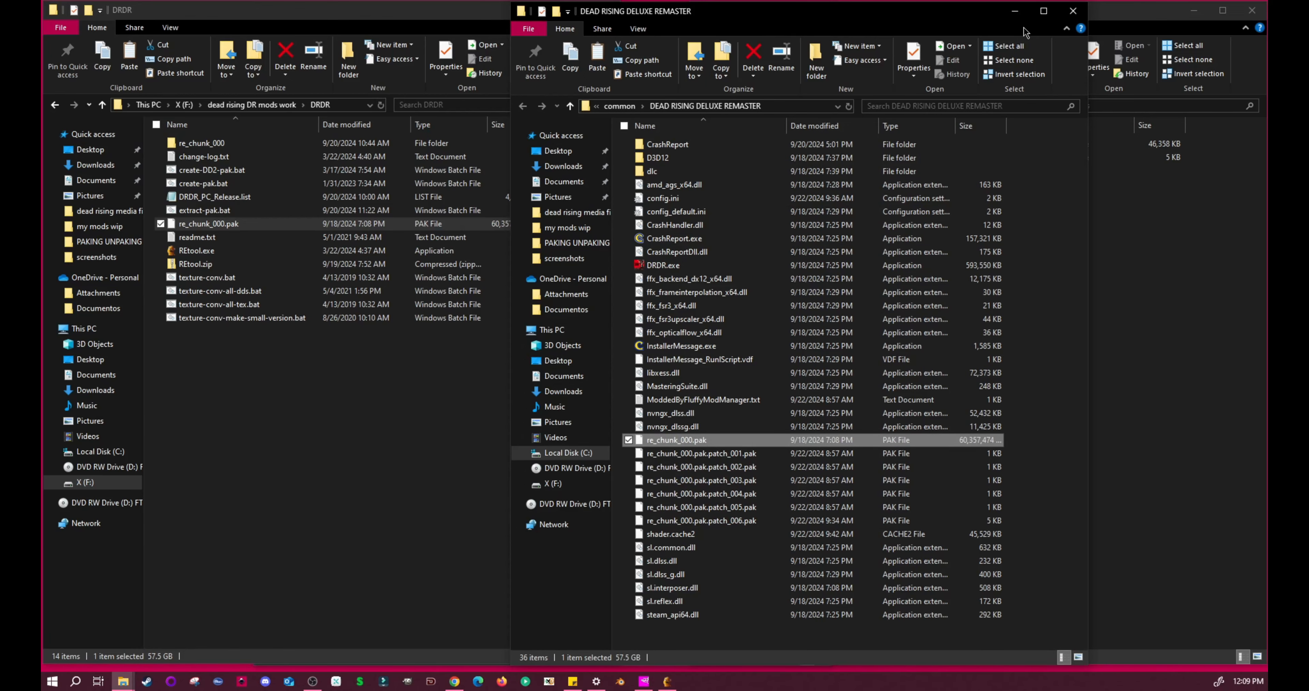
left_click(1015, 13)
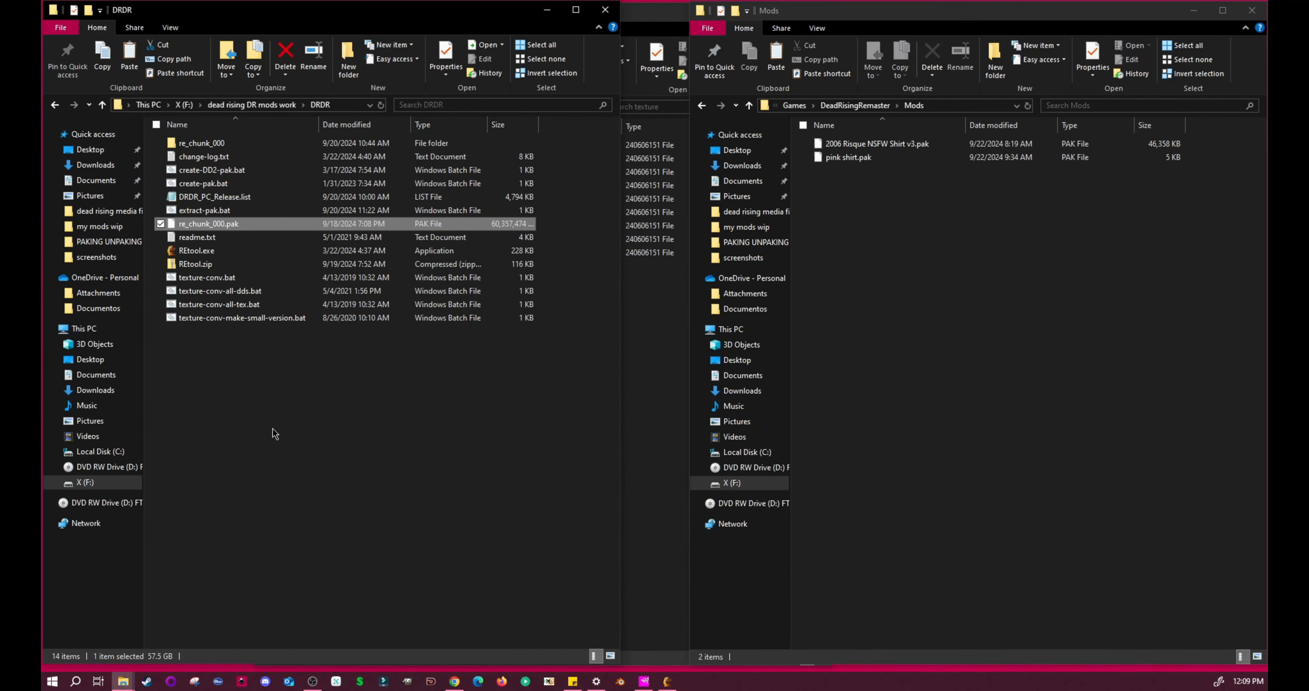
Open extract-pak.bat for editing in Notepad and check the DRDR_PC_Release.list file name in its REtool.exe line.
right_click(202, 209)
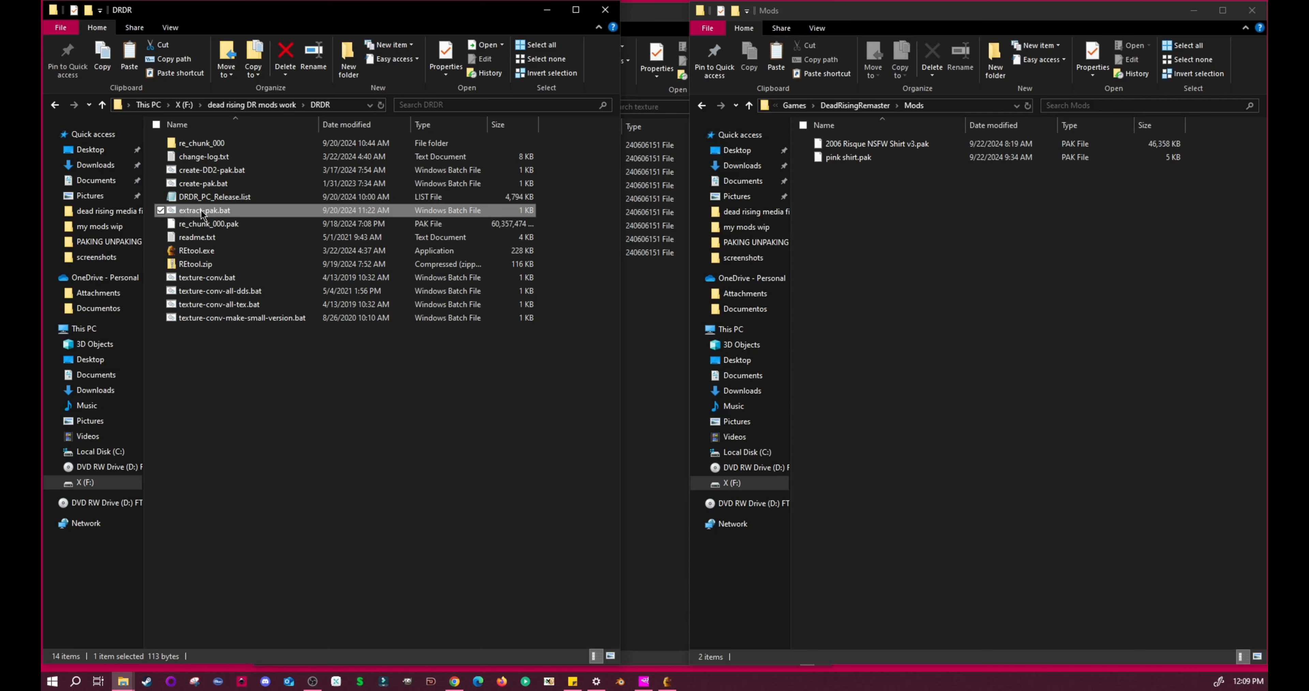
left_click(229, 234)
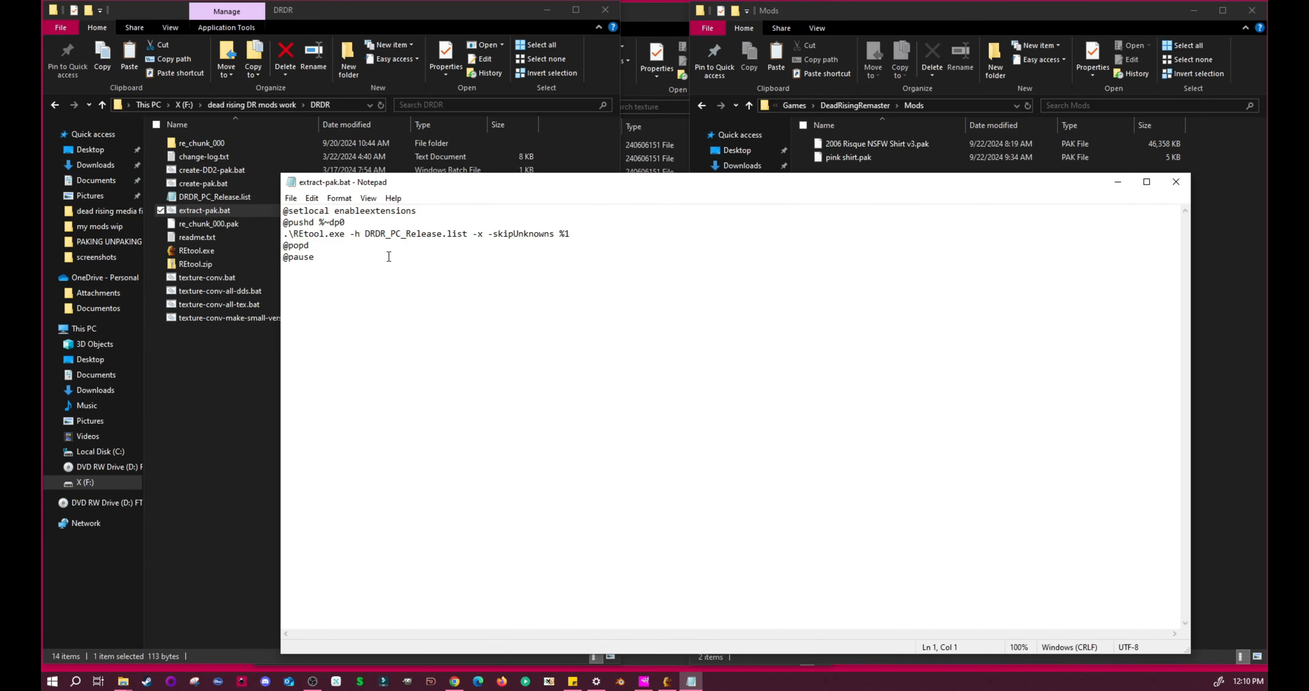
left_click_drag(367, 236, 466, 231)
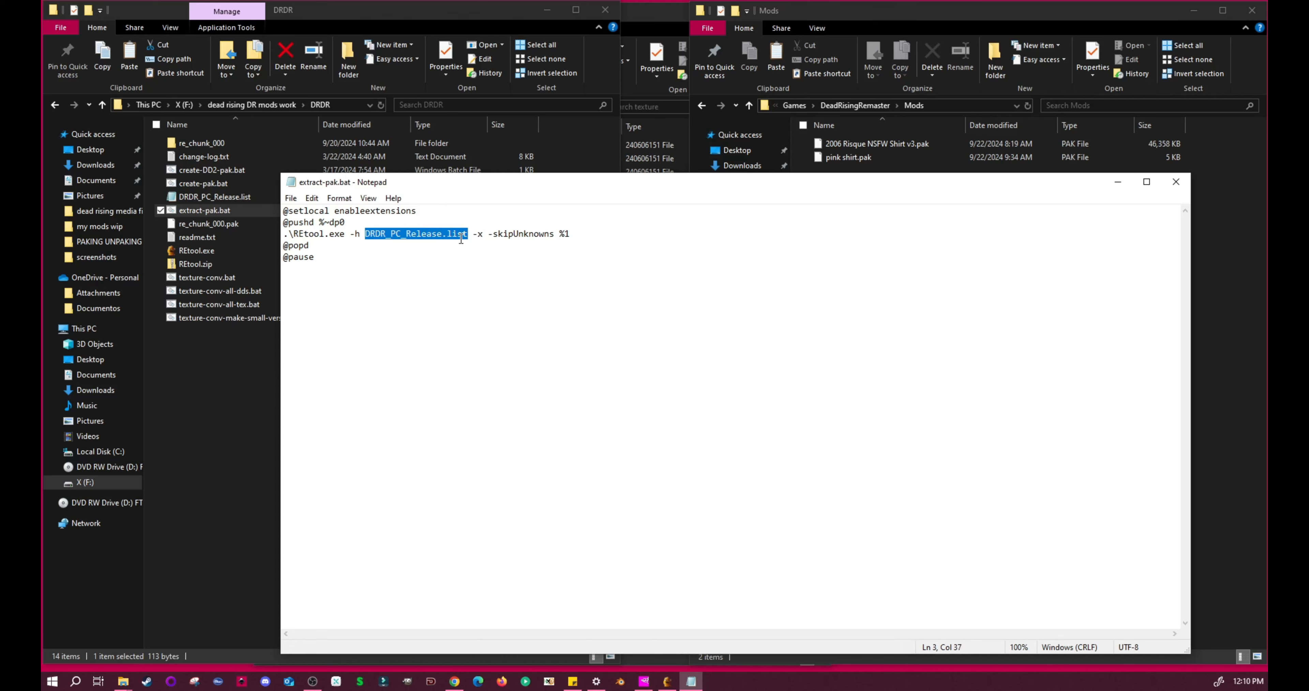
left_click(291, 197)
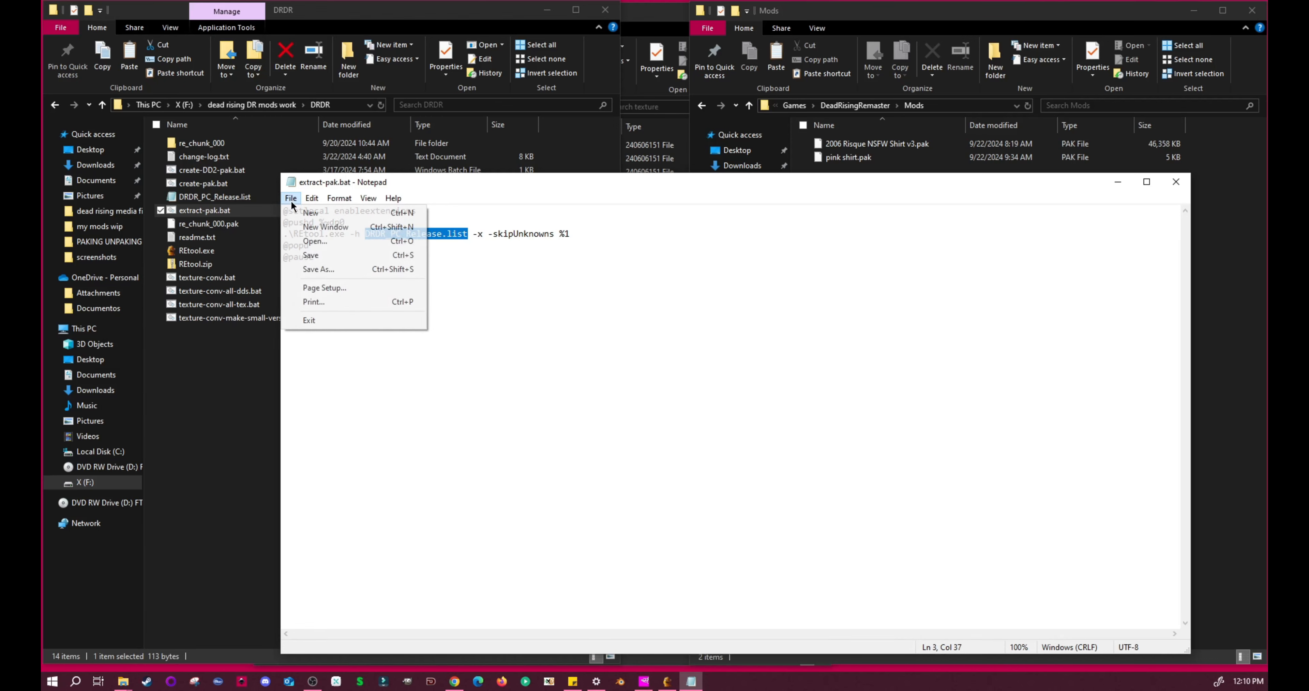
left_click(552, 218)
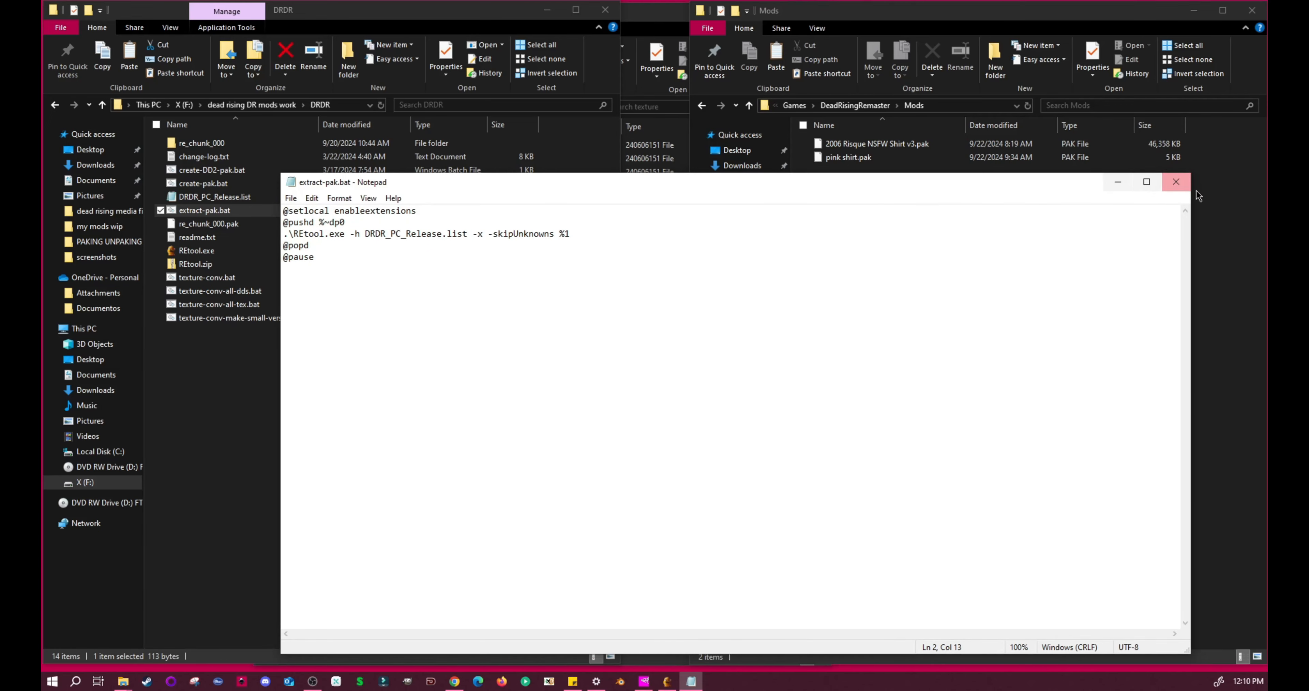
Close the extract-pak.bat text and open the unpacked re_chunk_000 folder down to natives\stm\character.
left_click(1175, 181)
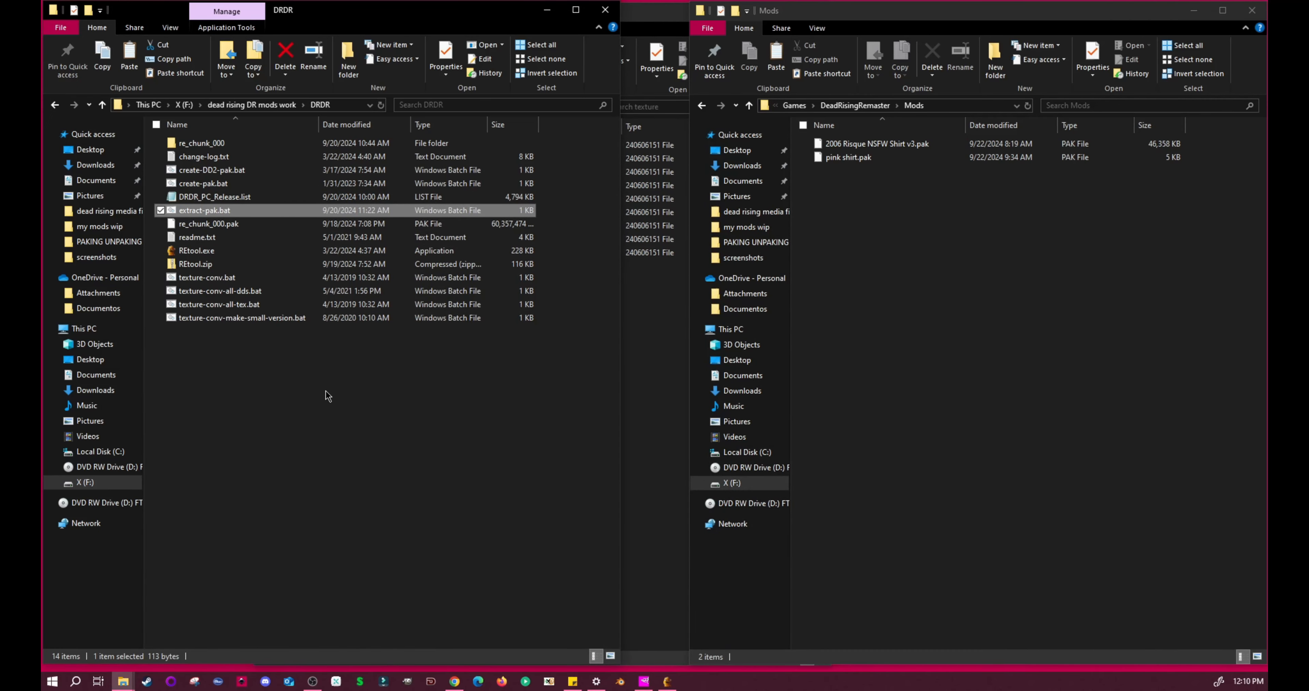
left_click(226, 225)
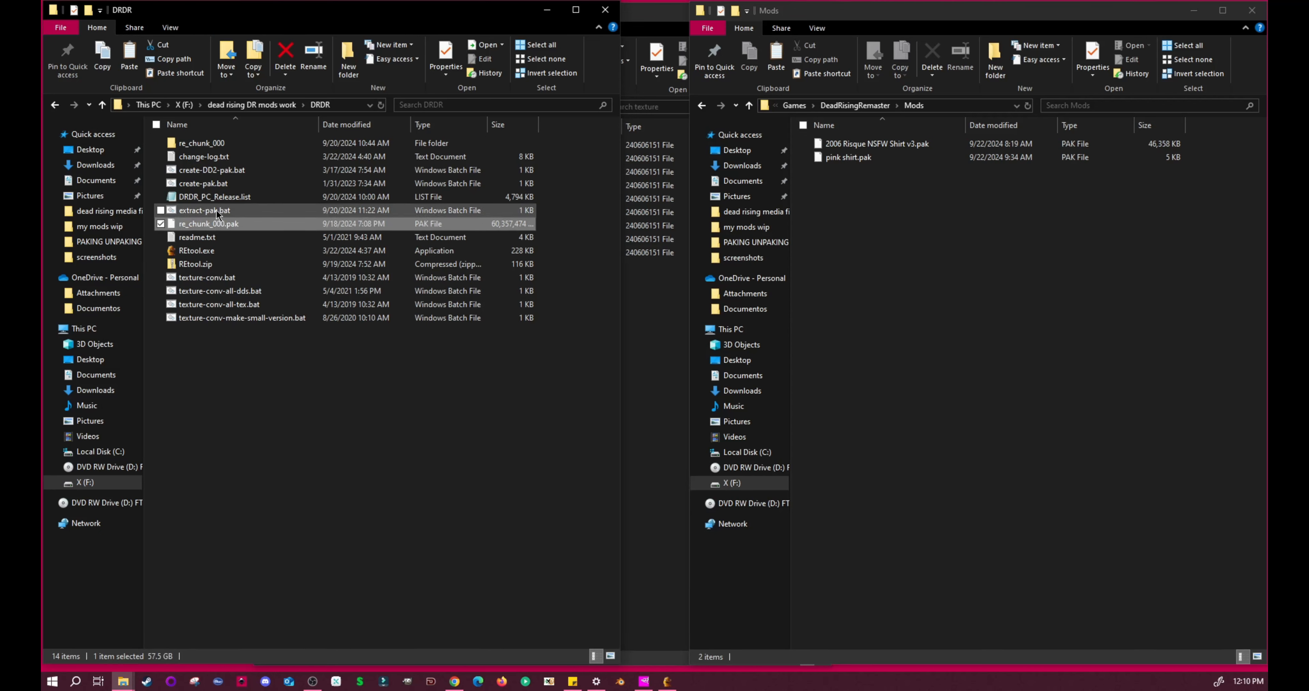
double_click(213, 145)
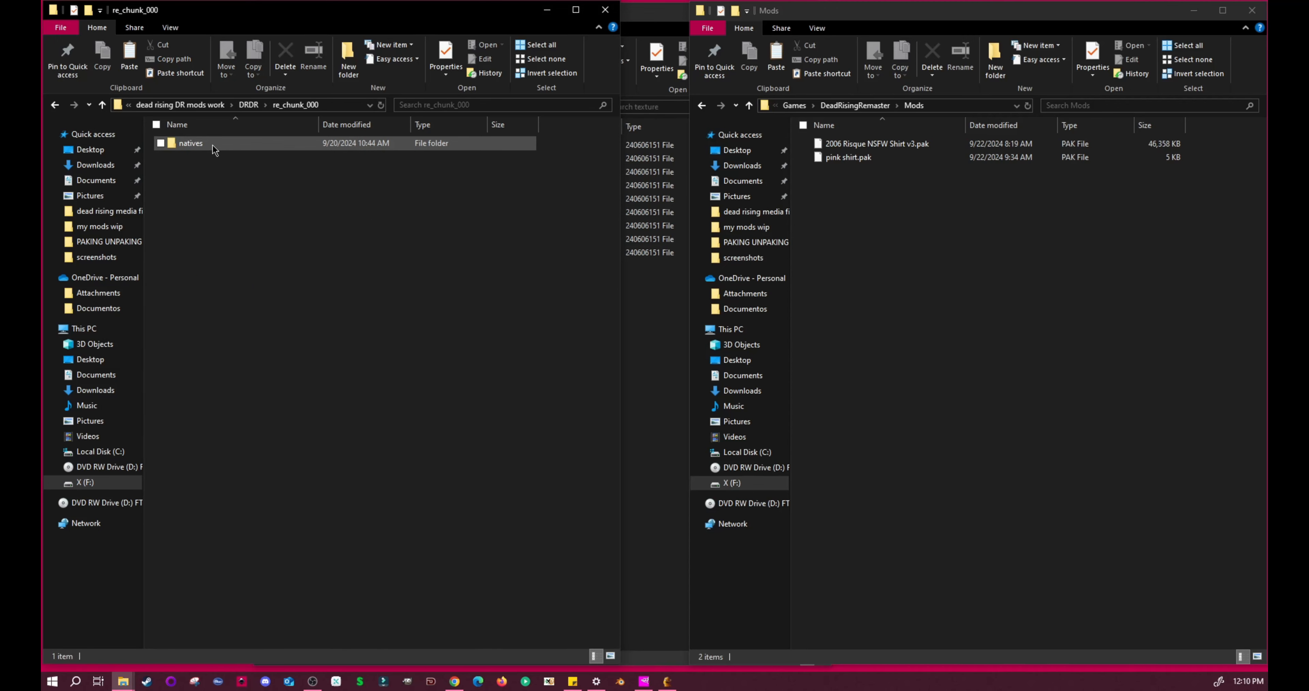
double_click(190, 143)
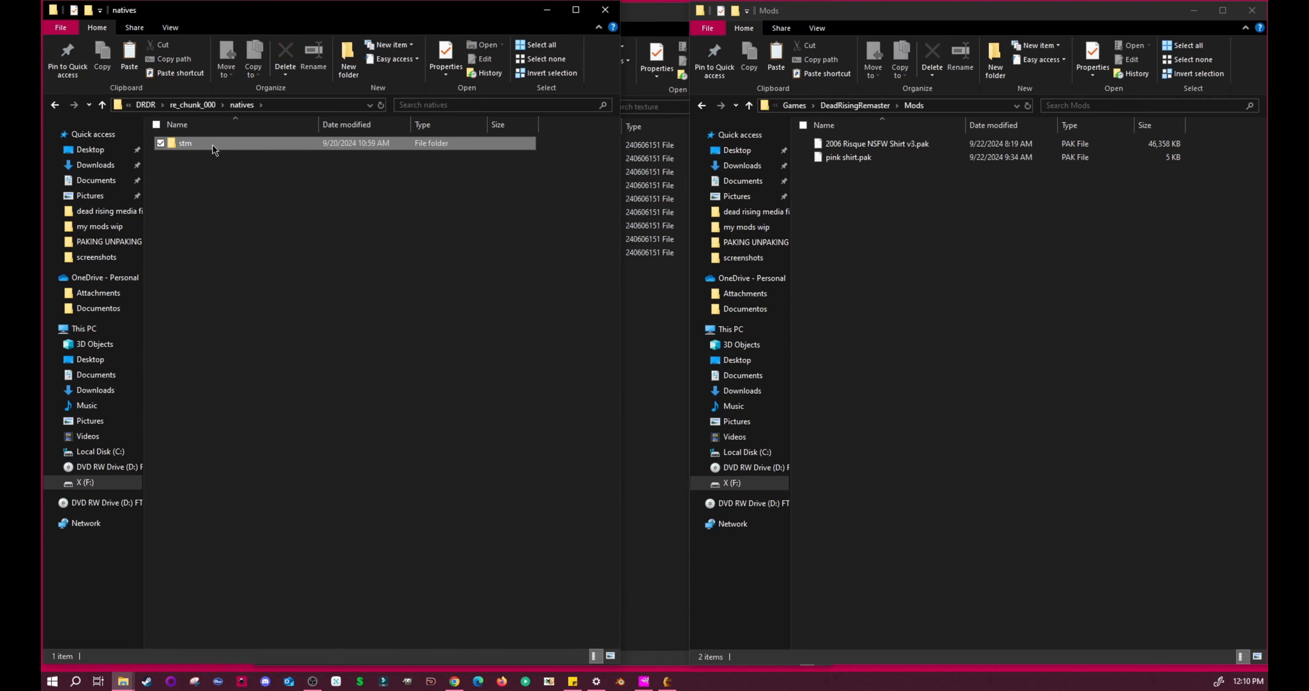
double_click(190, 143)
double_click(213, 145)
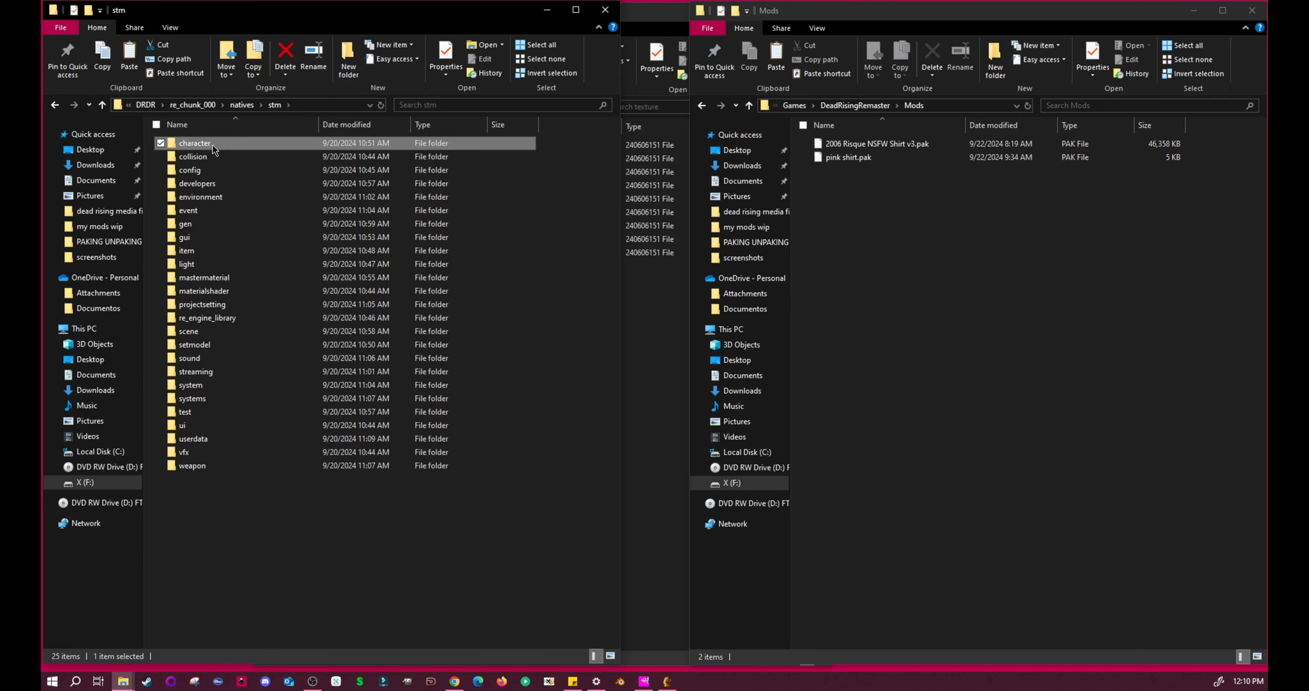
Open player\pl00\model\model_c001\texture and select the cos001_shirt_albd.tex.240606151 file.
double_click(192, 226)
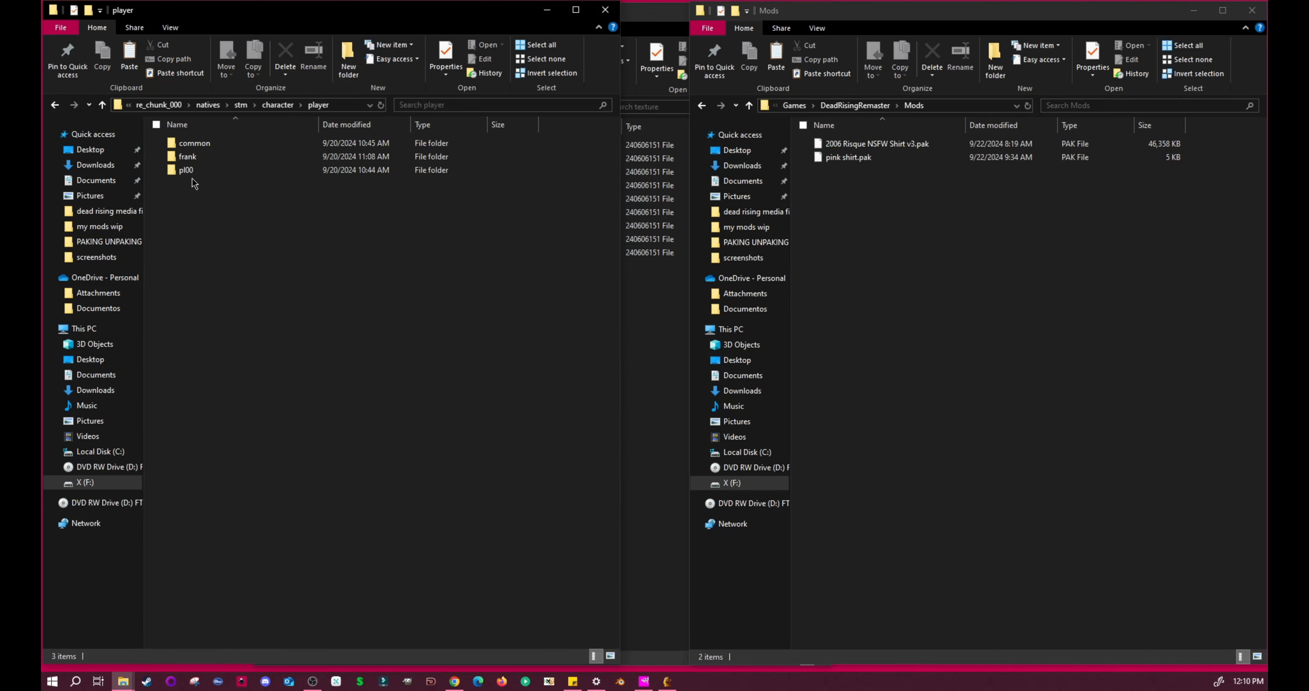
left_click(192, 170)
double_click(192, 169)
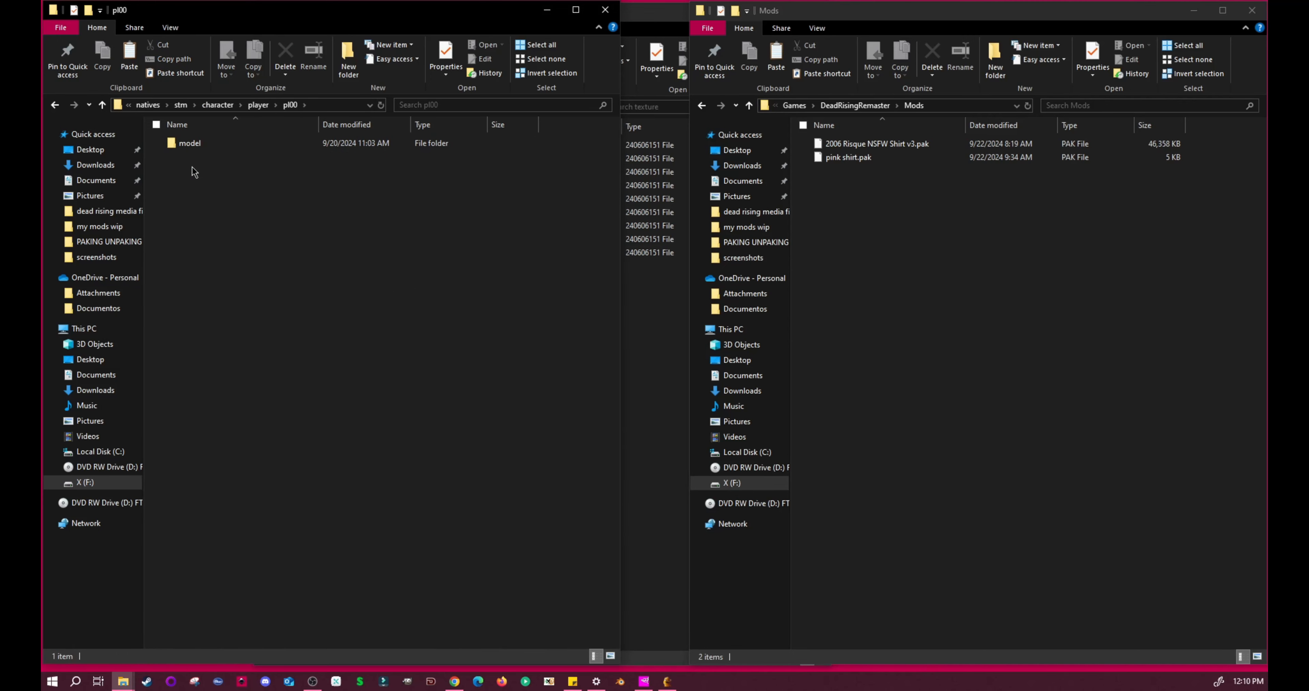
double_click(196, 144)
left_click(216, 171)
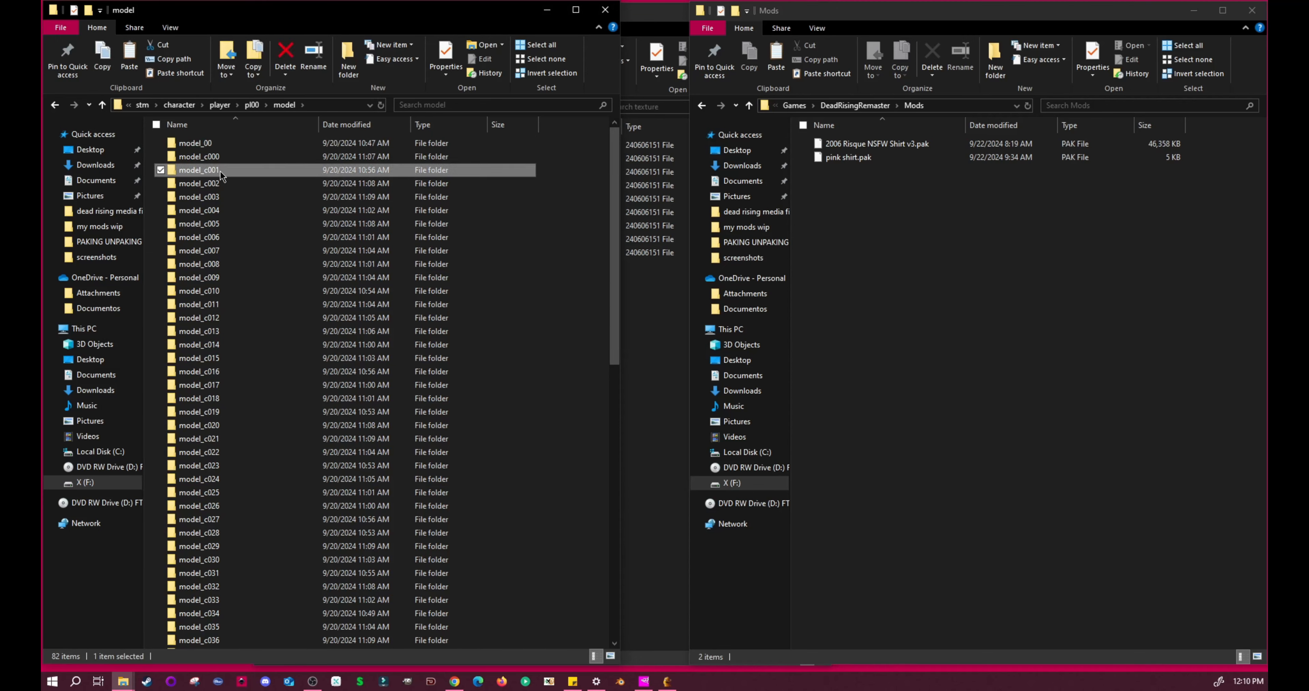
double_click(219, 172)
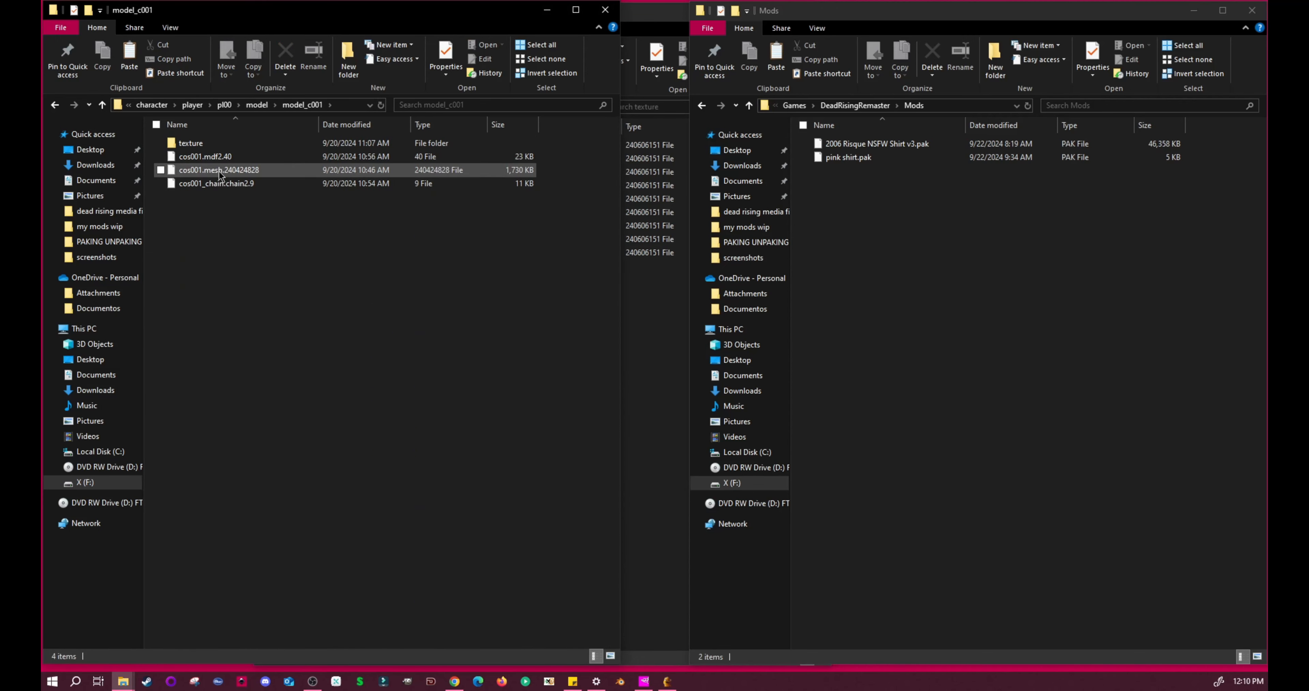
double_click(213, 146)
left_click(288, 182)
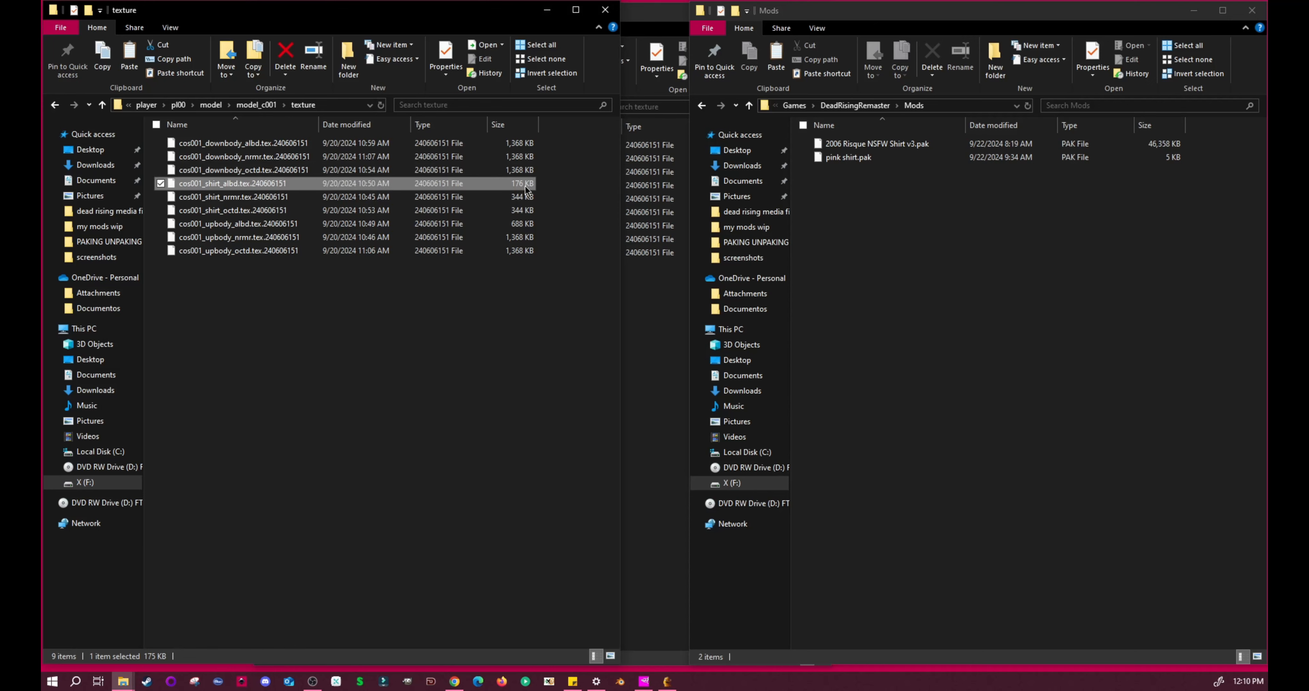
Compare the cos001 texture files in the character folder with their counterparts in the other texture window, checking the file sizes.
right_click(230, 182)
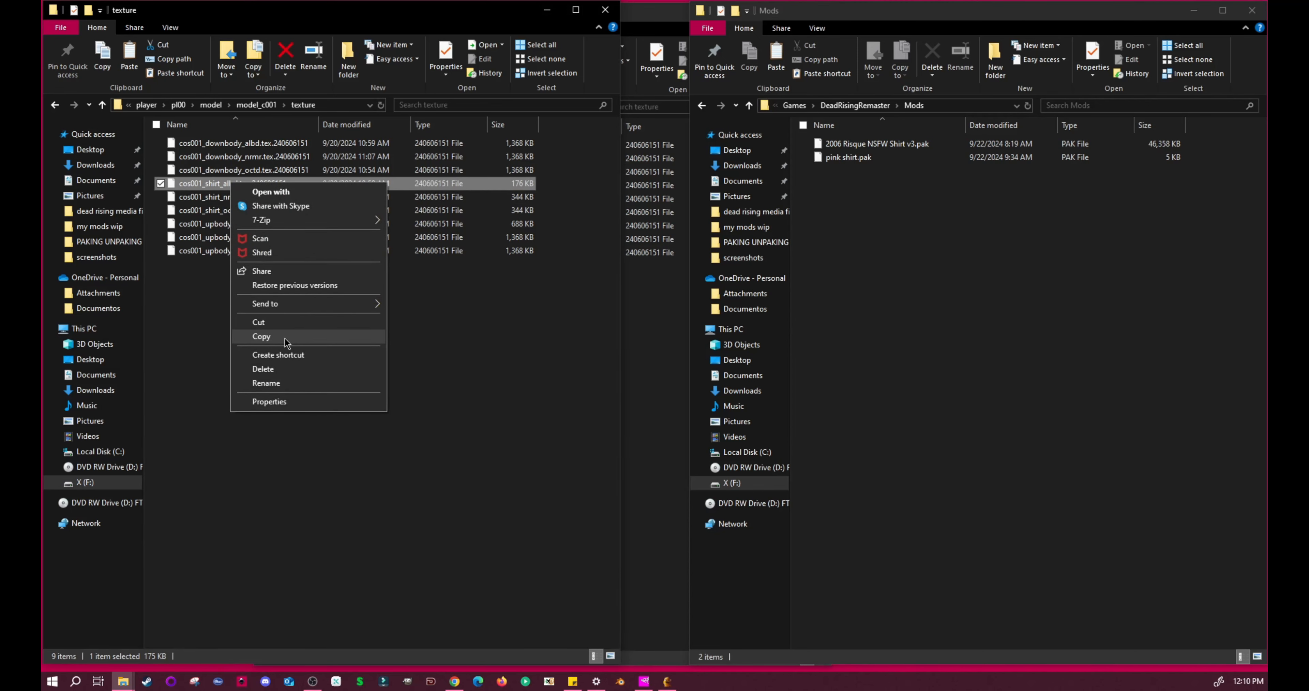
left_click(570, 344)
left_click(665, 351)
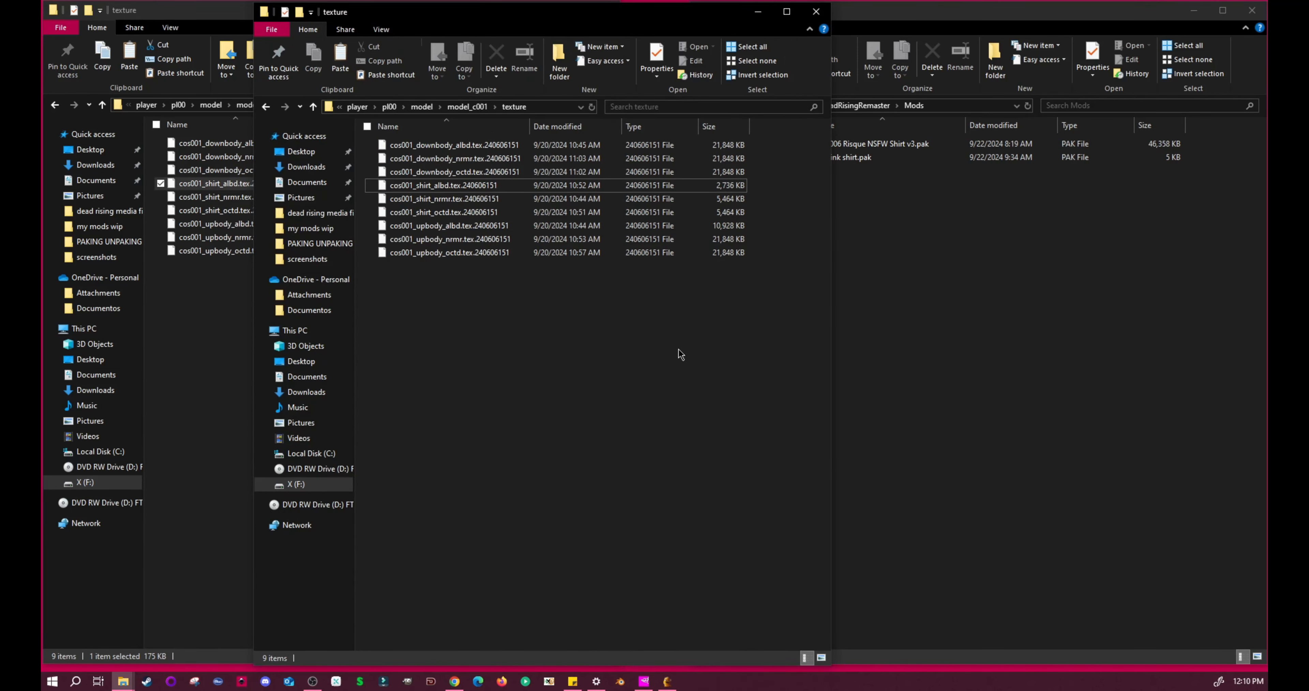
left_click(909, 401)
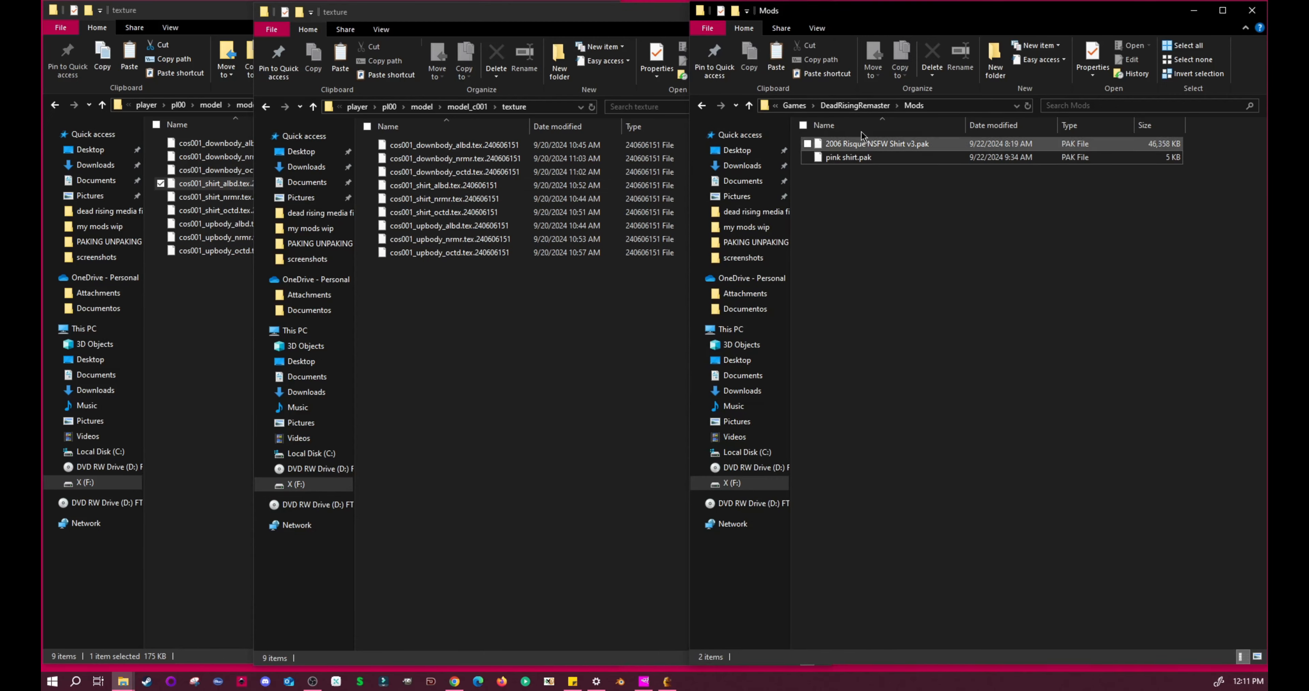
left_click(488, 438)
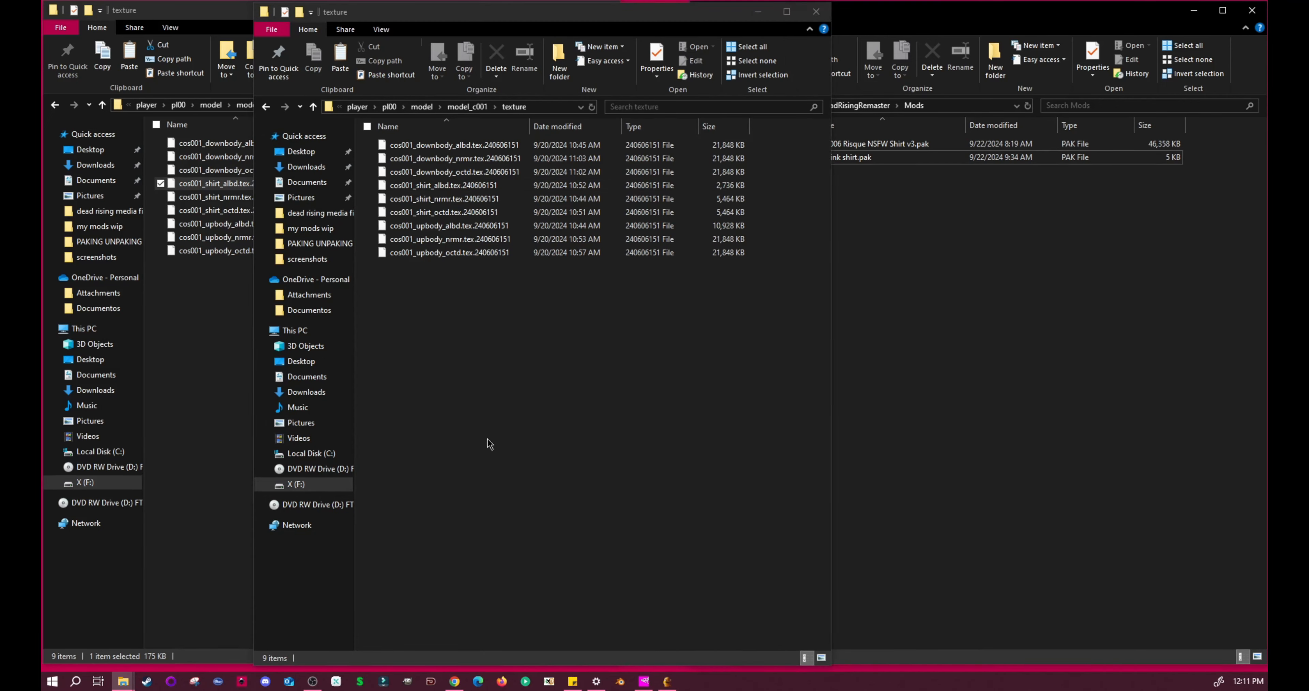
left_click(188, 428)
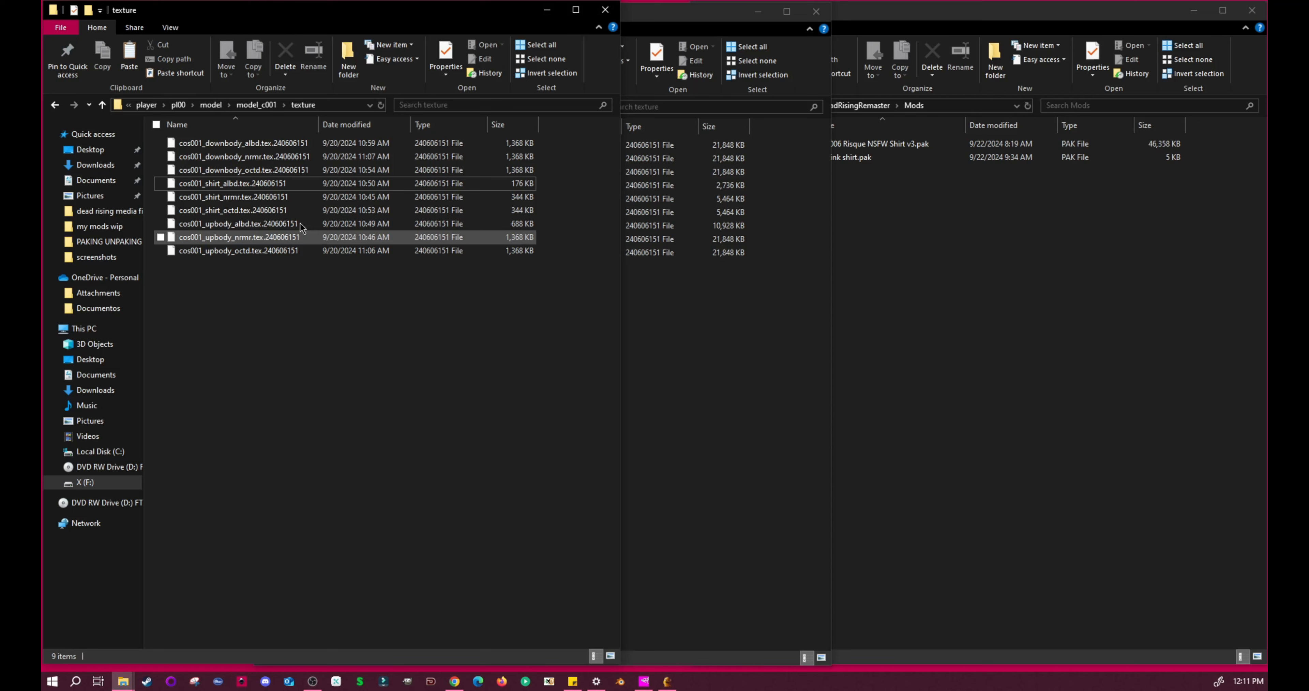
left_click(710, 337)
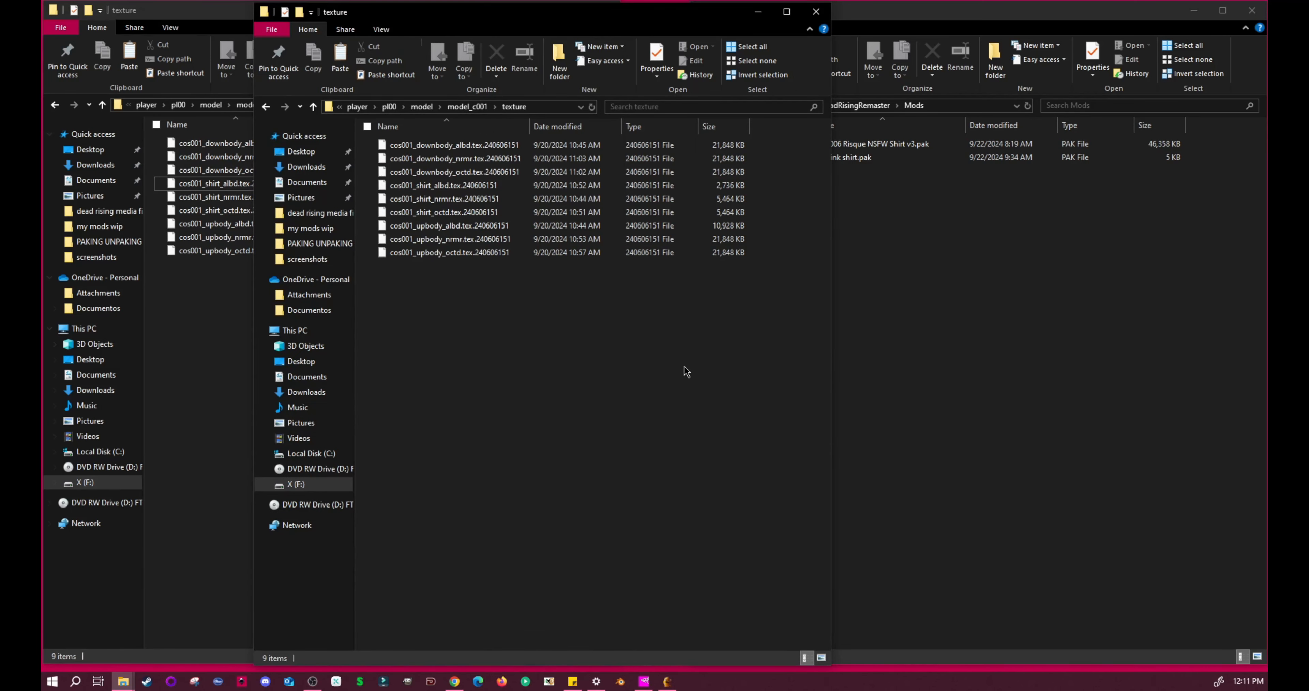
Back out of the streaming texture folder through stm to the dead rising DR mods work folder.
left_click(267, 107)
left_click(269, 107)
left_click(269, 107)
left_click(269, 107)
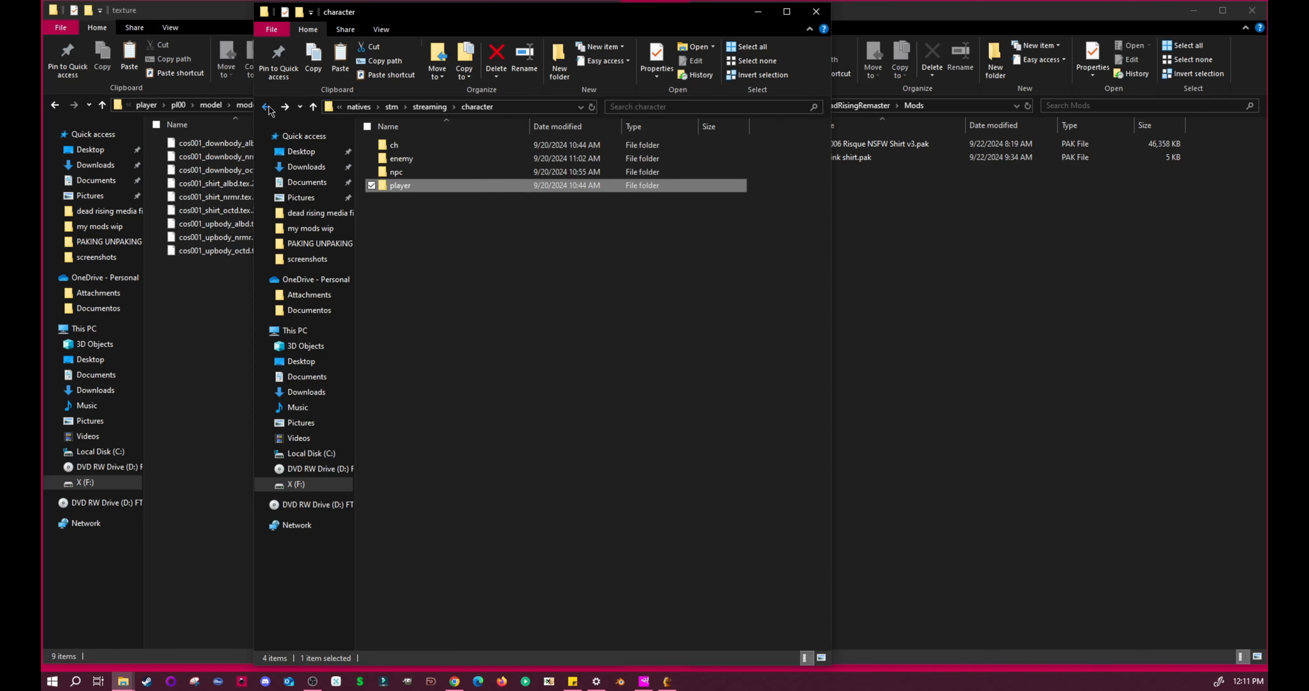
left_click(270, 107)
left_click(269, 107)
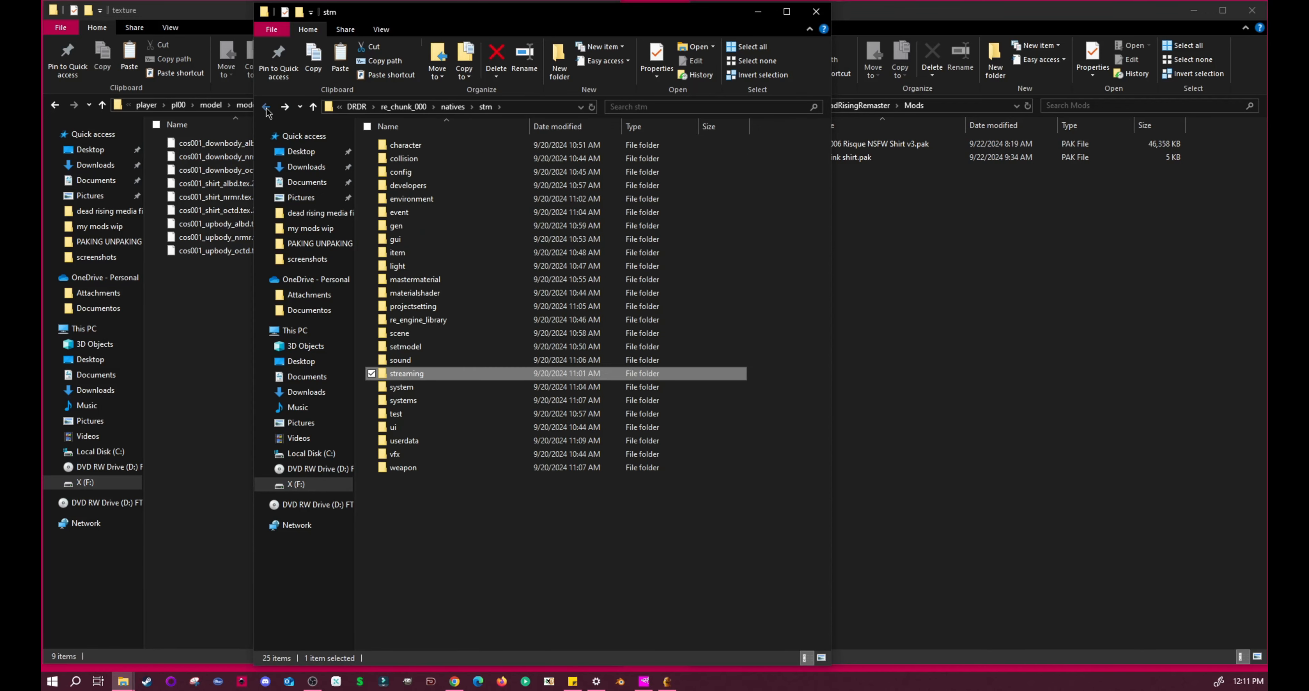
left_click(266, 107)
left_click(266, 107)
left_click(367, 107)
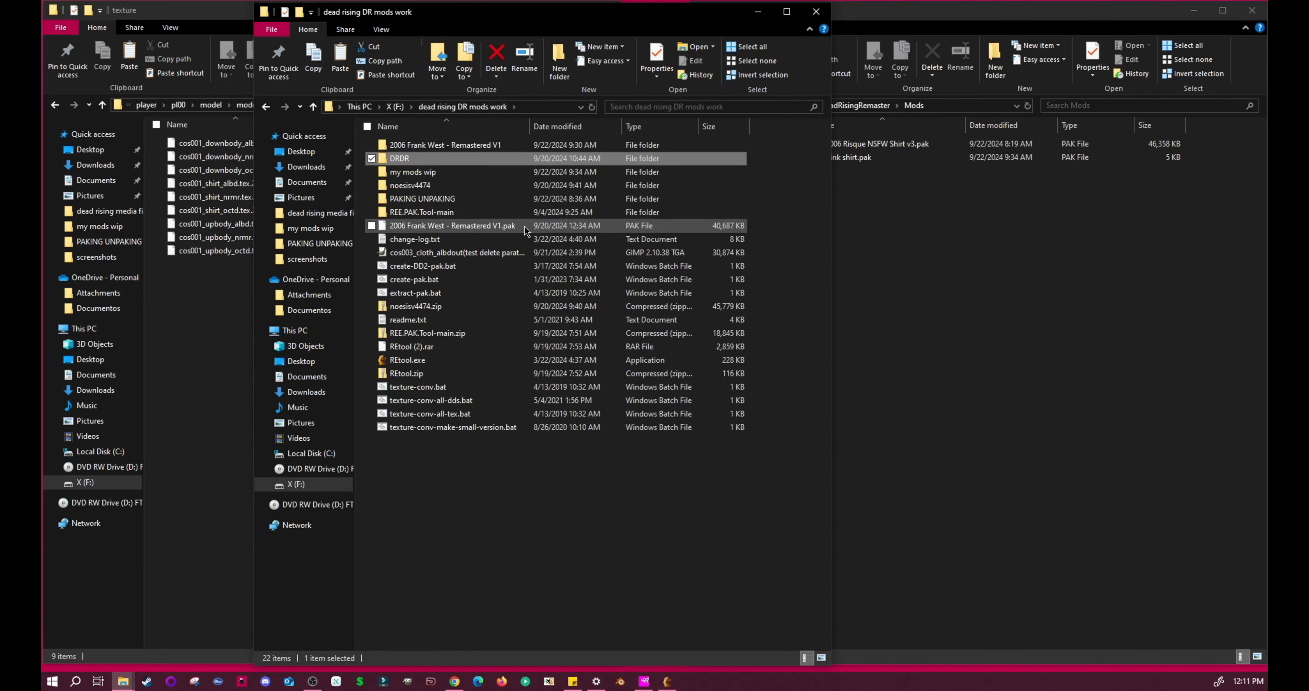
Open the my mods wip folder and go into pink shirt\natives\stm.
double_click(410, 173)
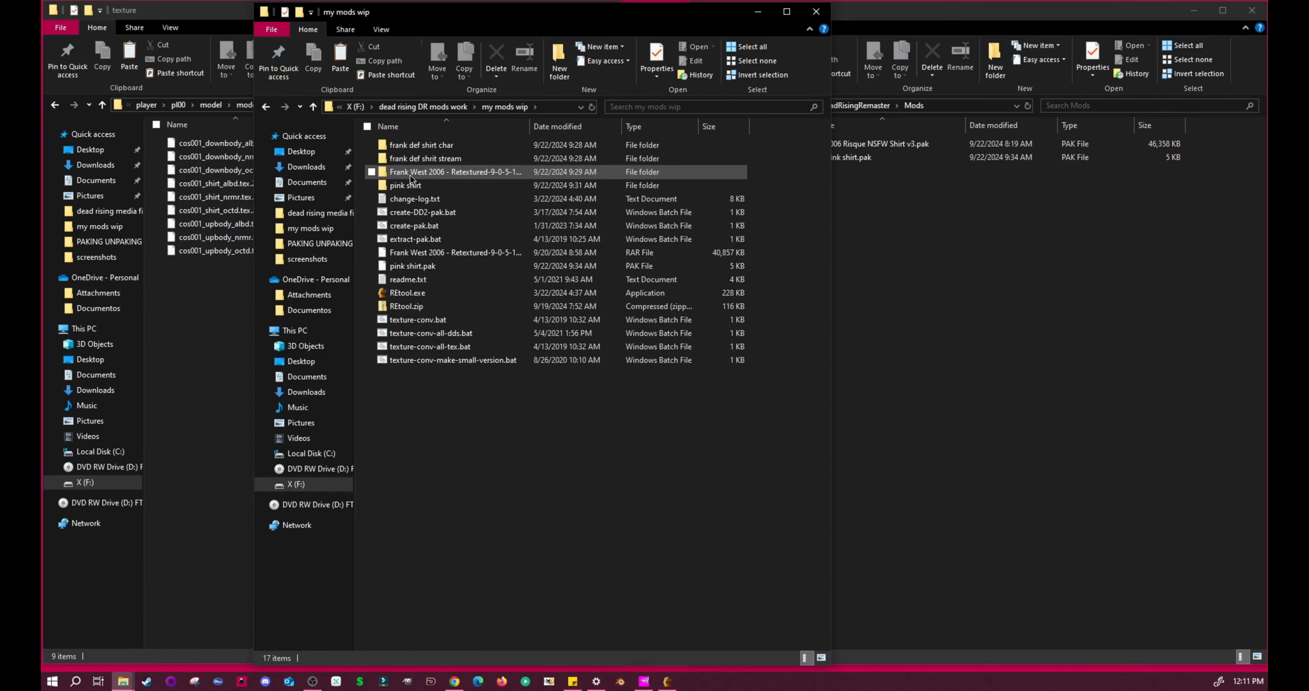
double_click(447, 187)
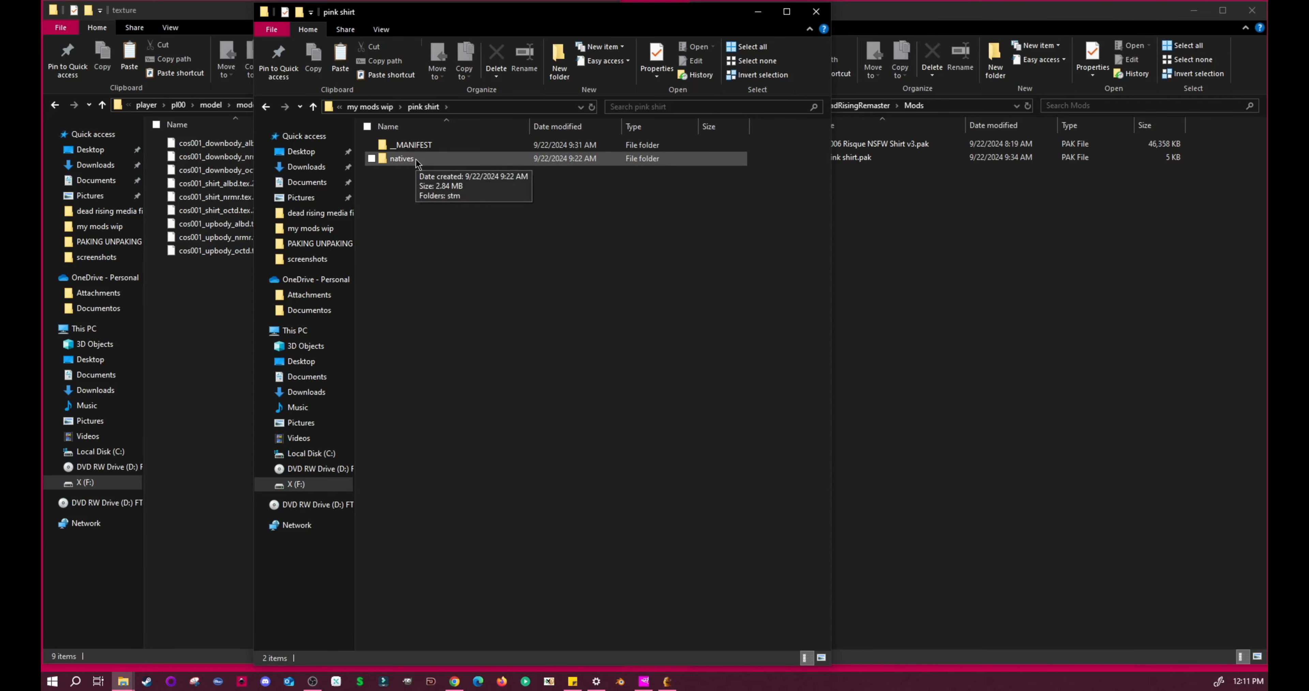
double_click(402, 159)
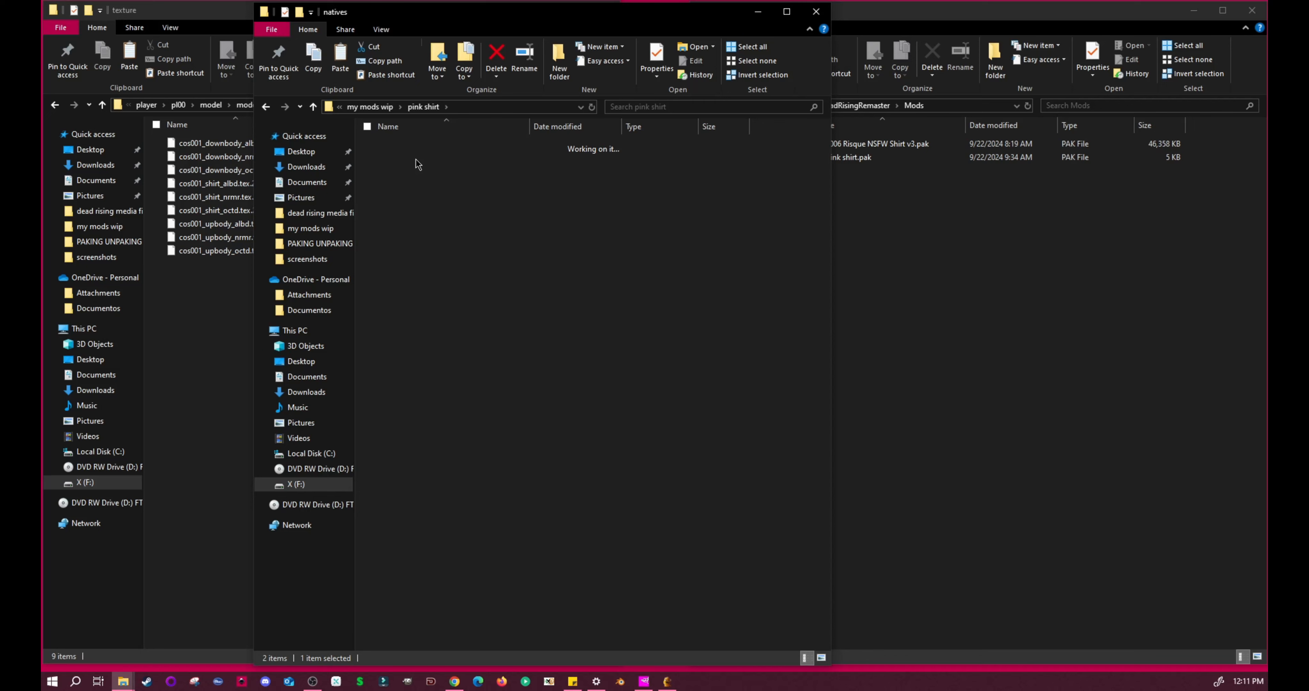
double_click(414, 149)
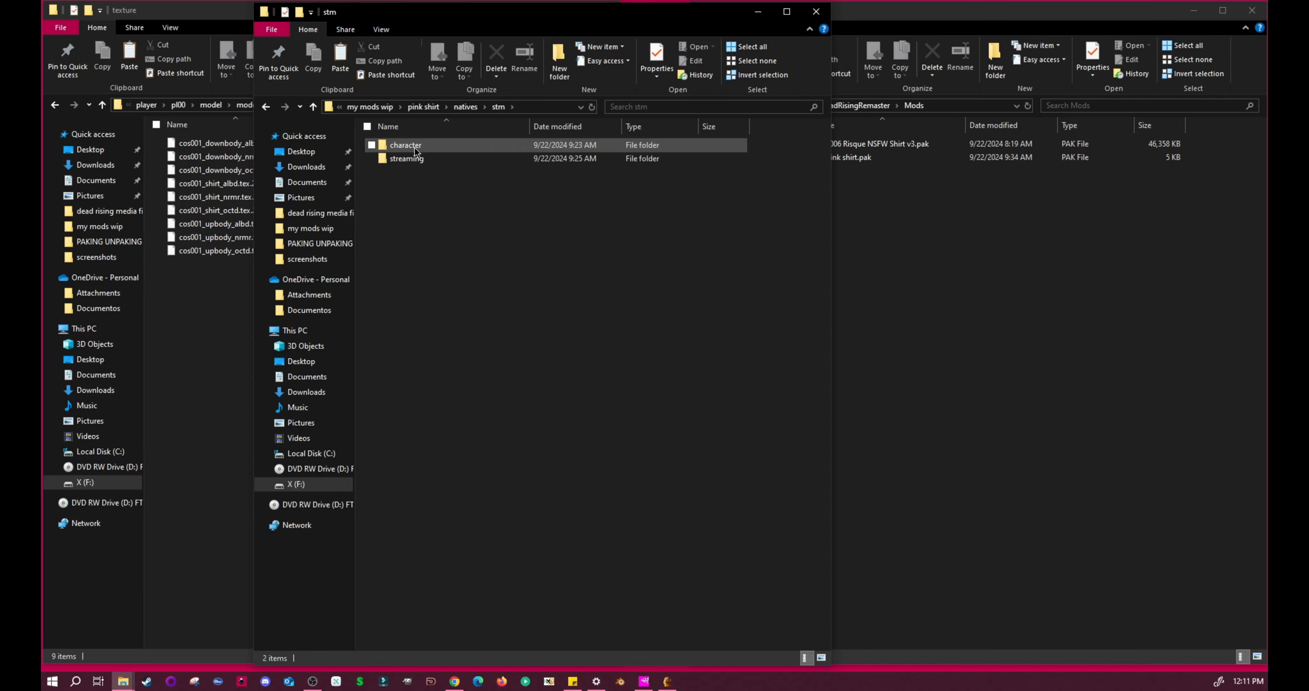
Open the pink shirt mod's character\player\pl00\model\model_c001\texture folder to check which texture file it holds.
double_click(415, 148)
double_click(415, 147)
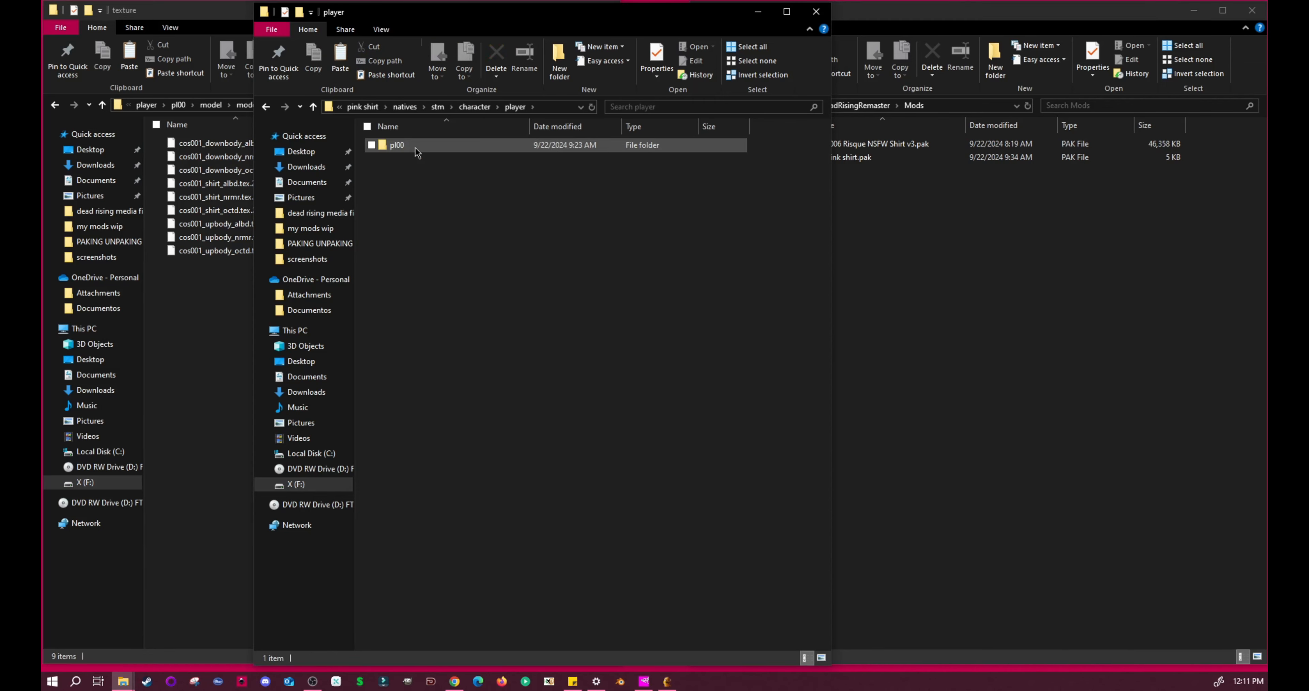
double_click(416, 146)
double_click(416, 146)
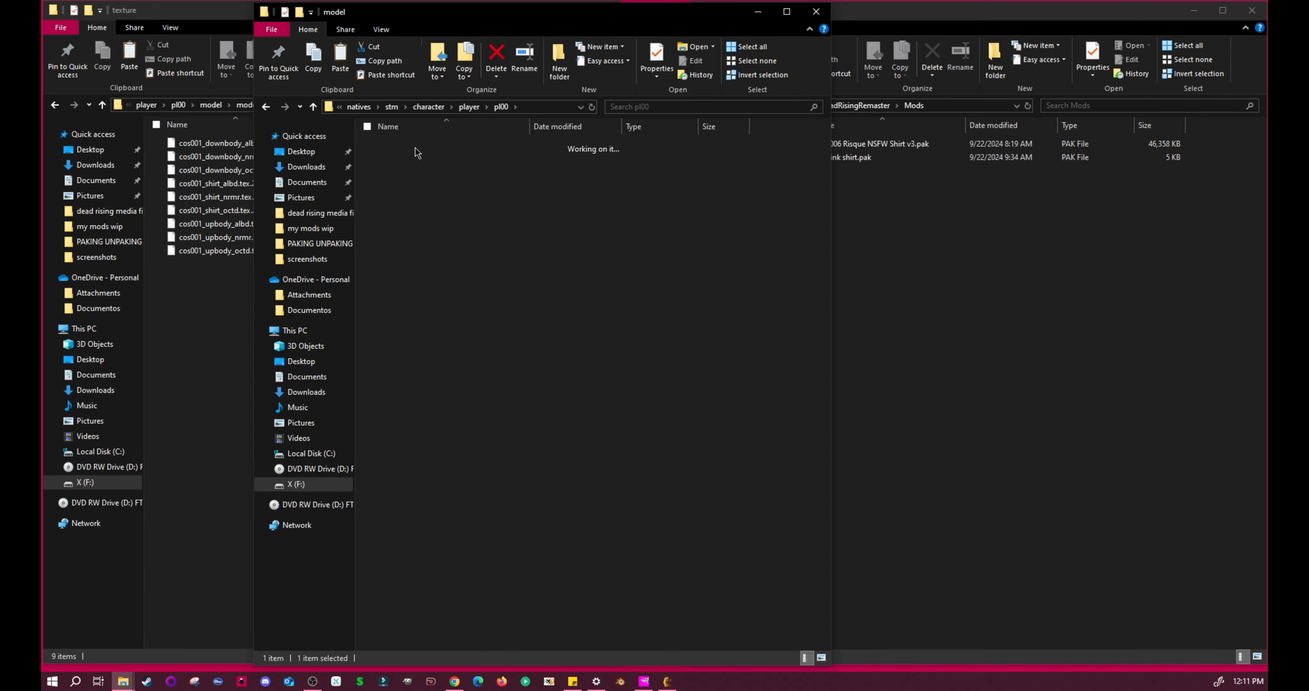
double_click(423, 147)
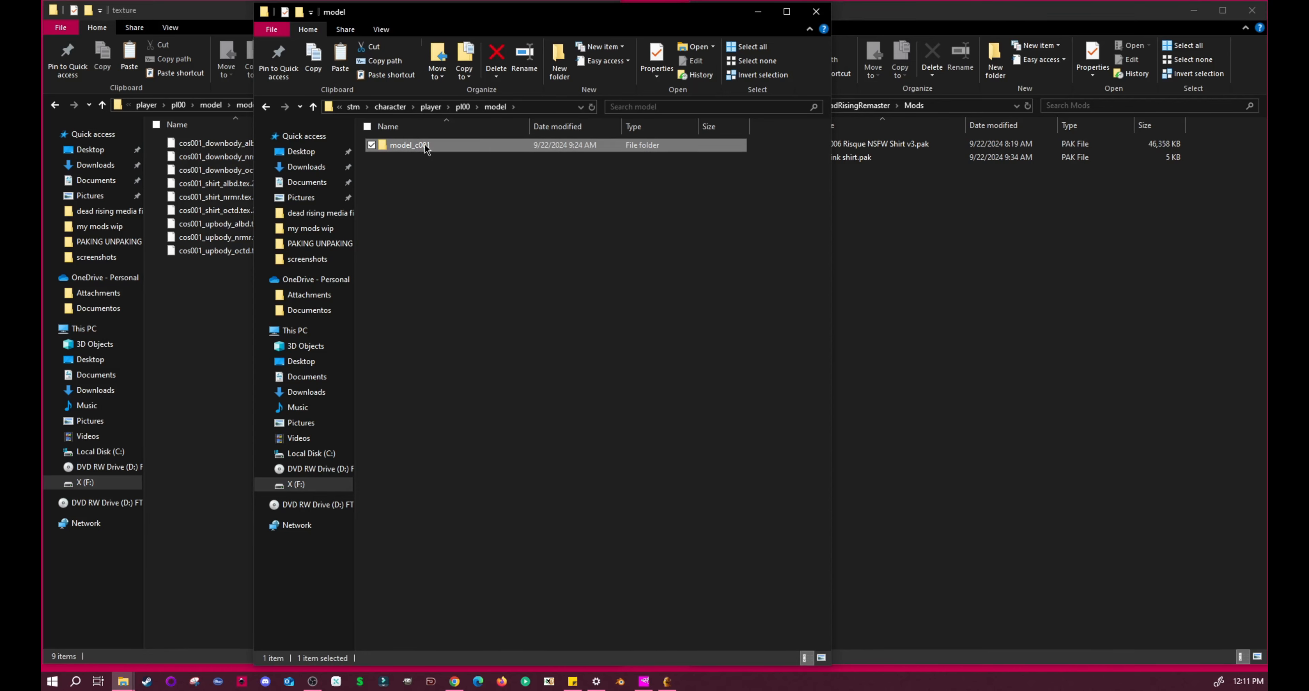
double_click(424, 146)
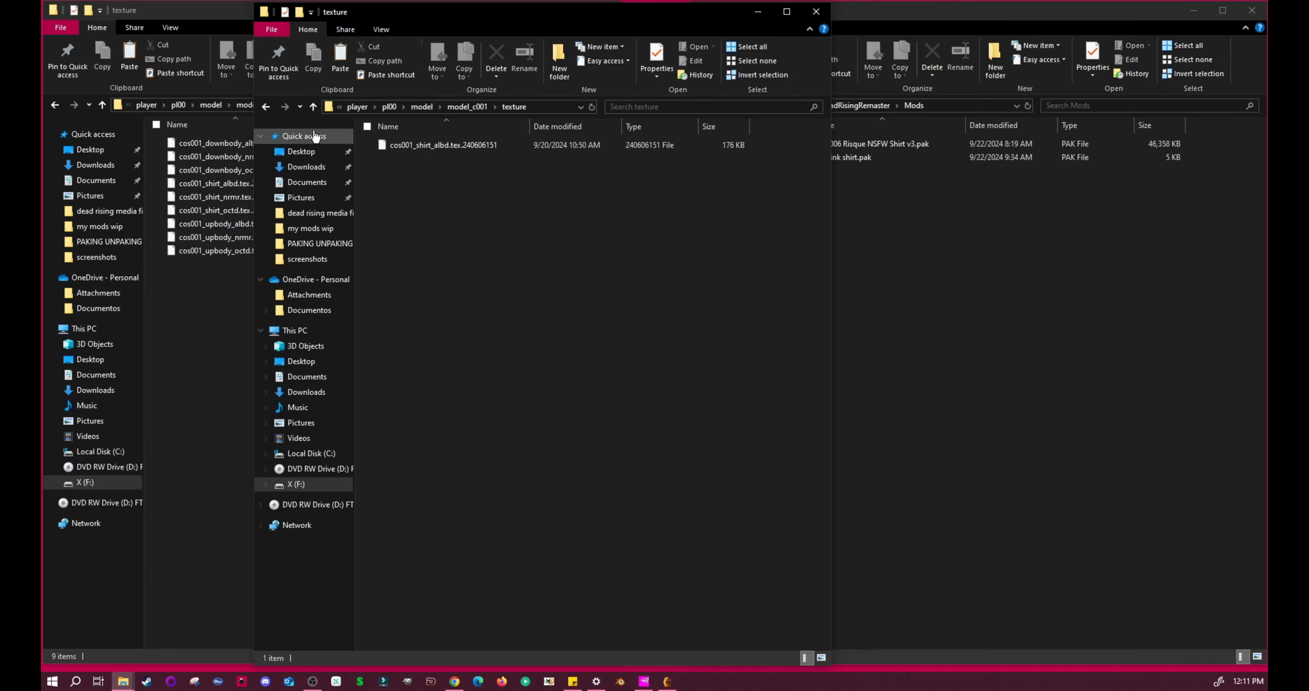
Return to the pink shirt mod's natives\stm folder and examine its character and streaming folders.
left_click(270, 110)
left_click(266, 107)
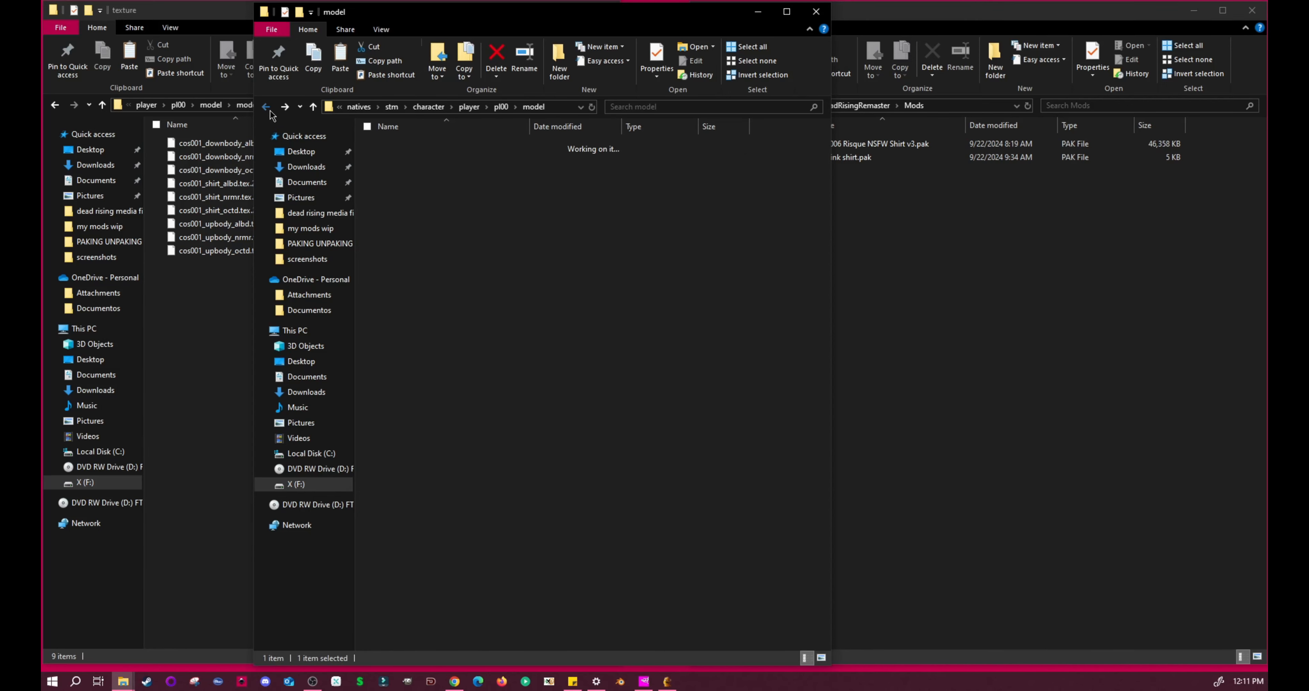
left_click(266, 107)
left_click(266, 107)
left_click(266, 107)
left_click(266, 107)
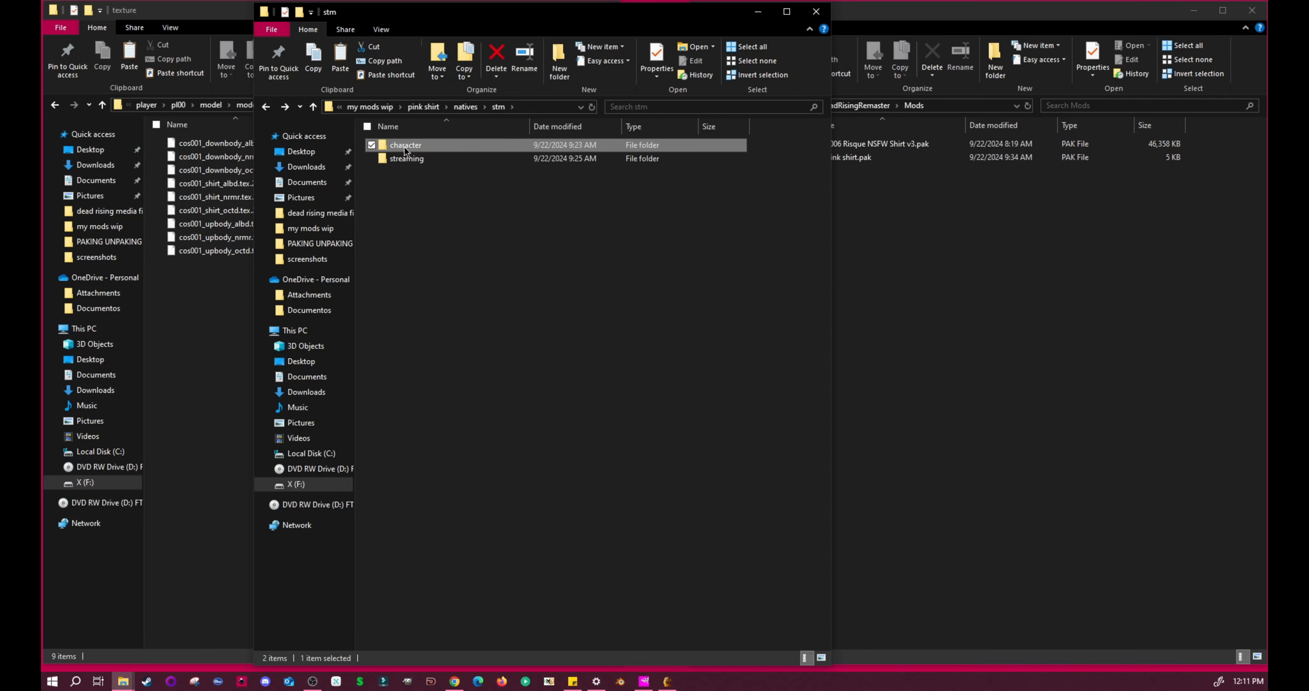
mouse_move(406, 150)
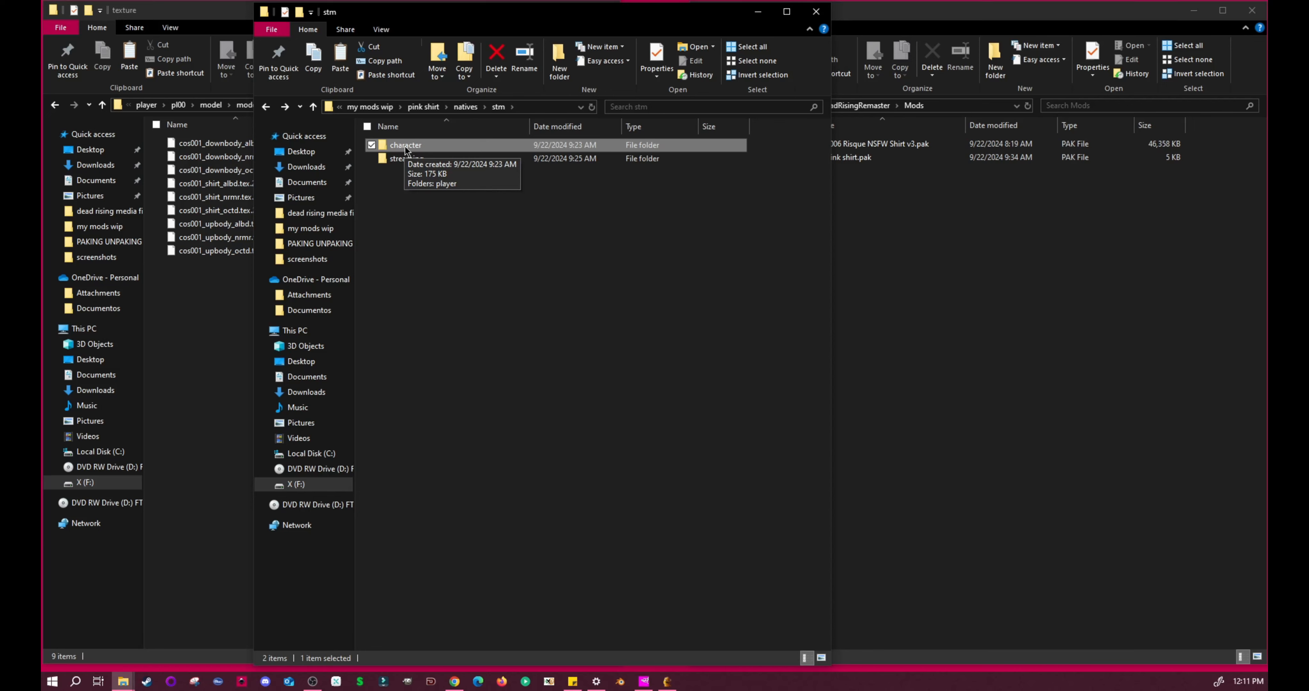
left_click(406, 198)
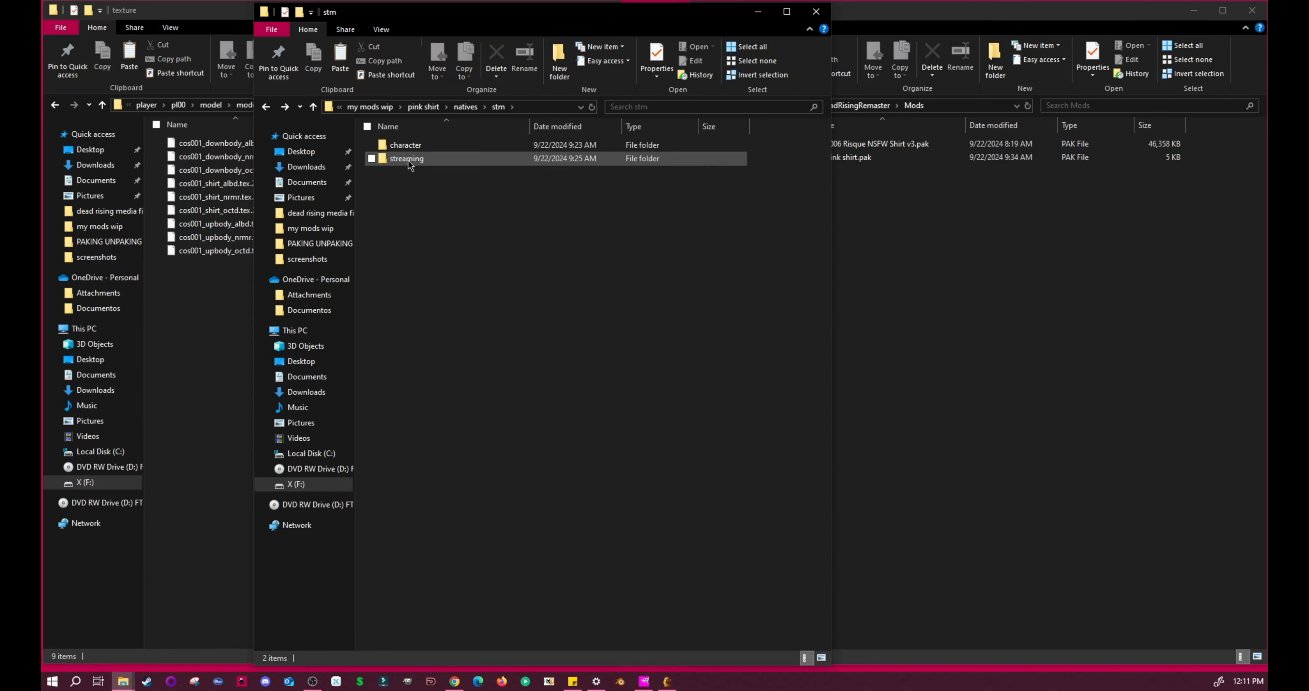
left_click(408, 160)
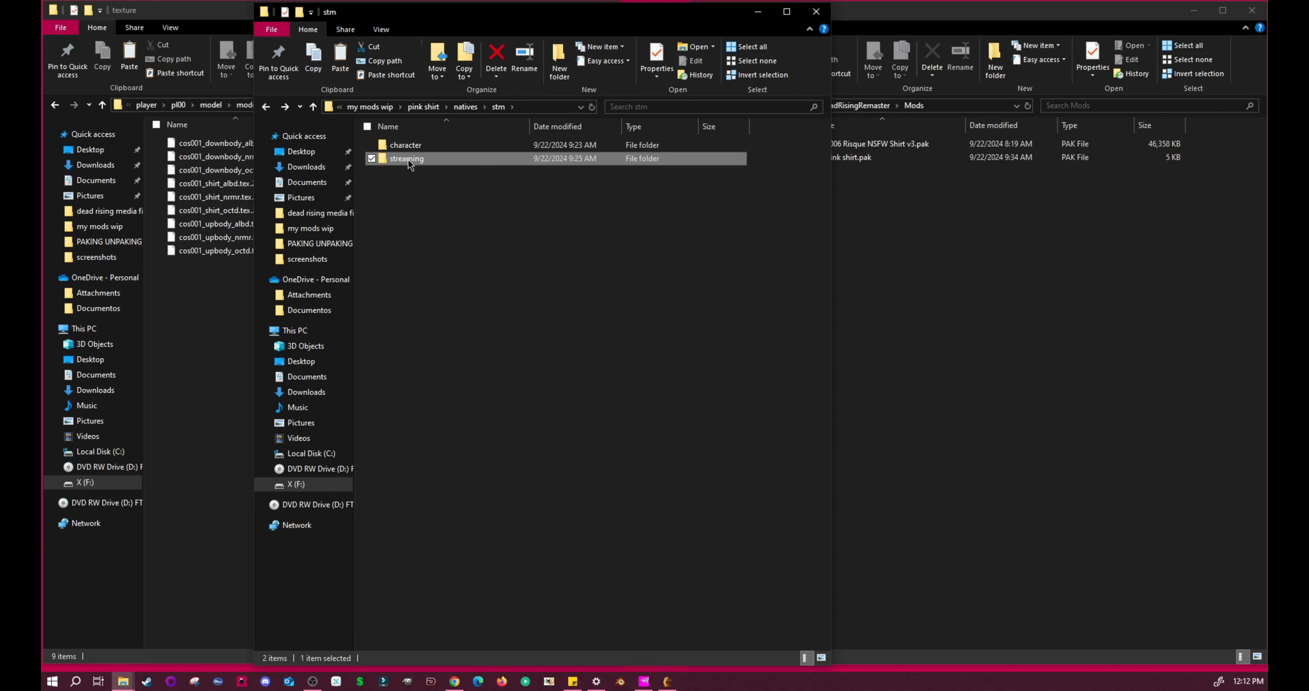
right_click(408, 145)
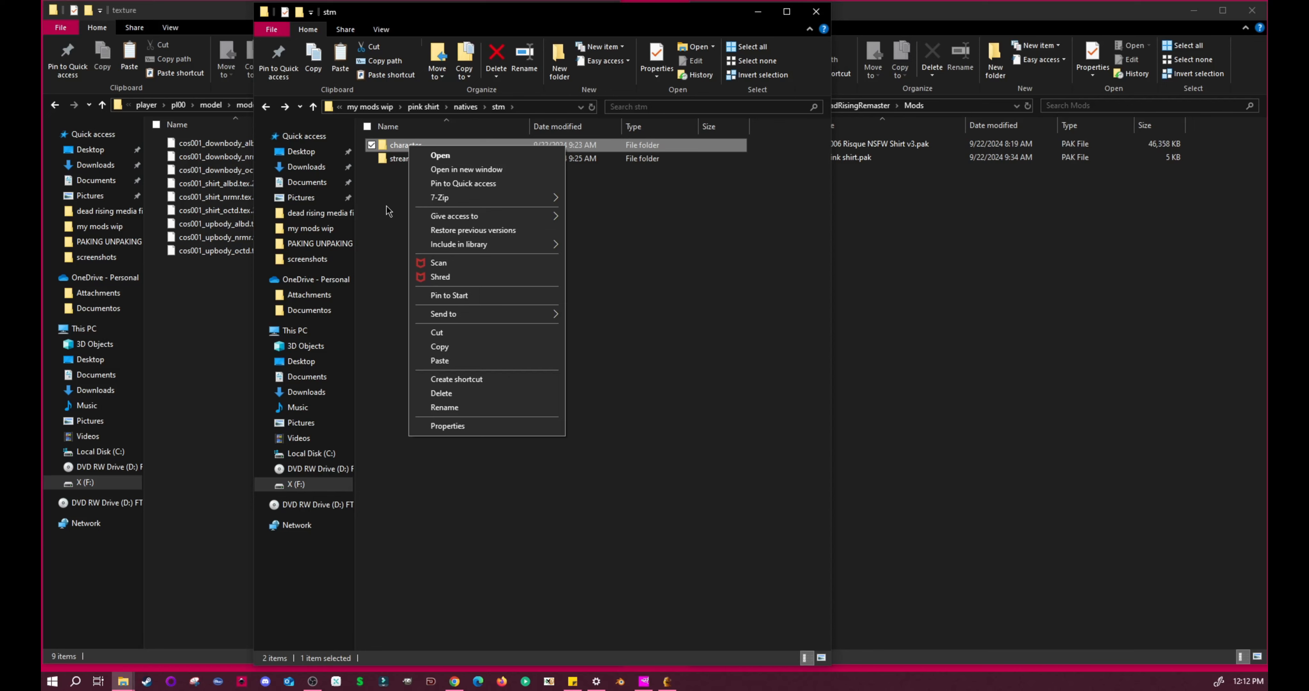
Open the pink shirt mod's streaming\character\player\pl00\model\model_c001\texture folder to check which texture file it holds.
left_click(400, 159)
double_click(410, 161)
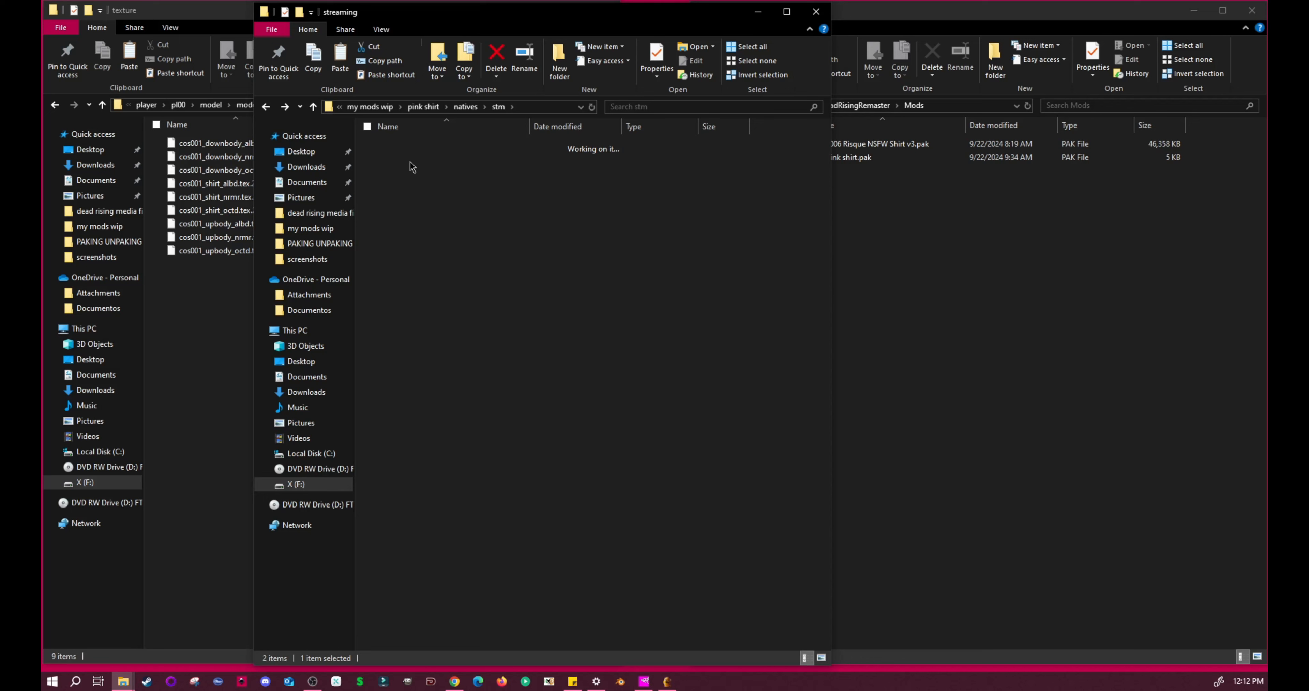
double_click(412, 147)
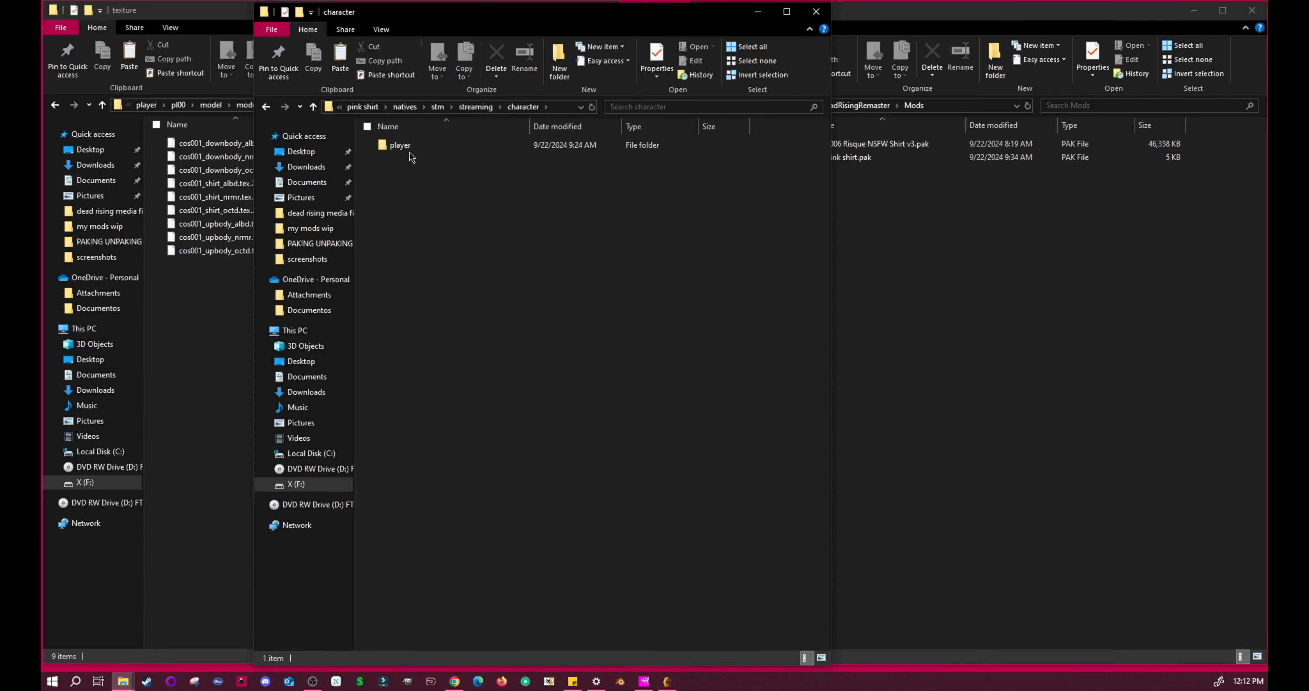
left_click(395, 146)
double_click(394, 146)
double_click(403, 144)
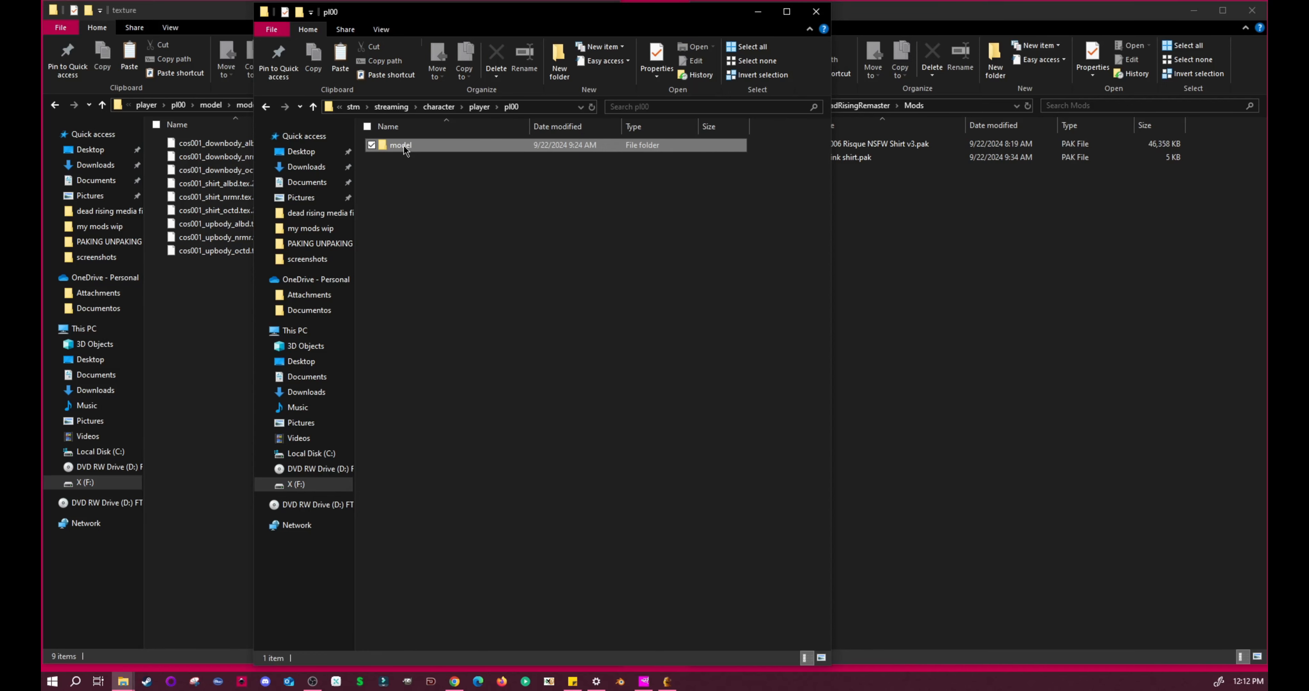
double_click(403, 144)
double_click(403, 144)
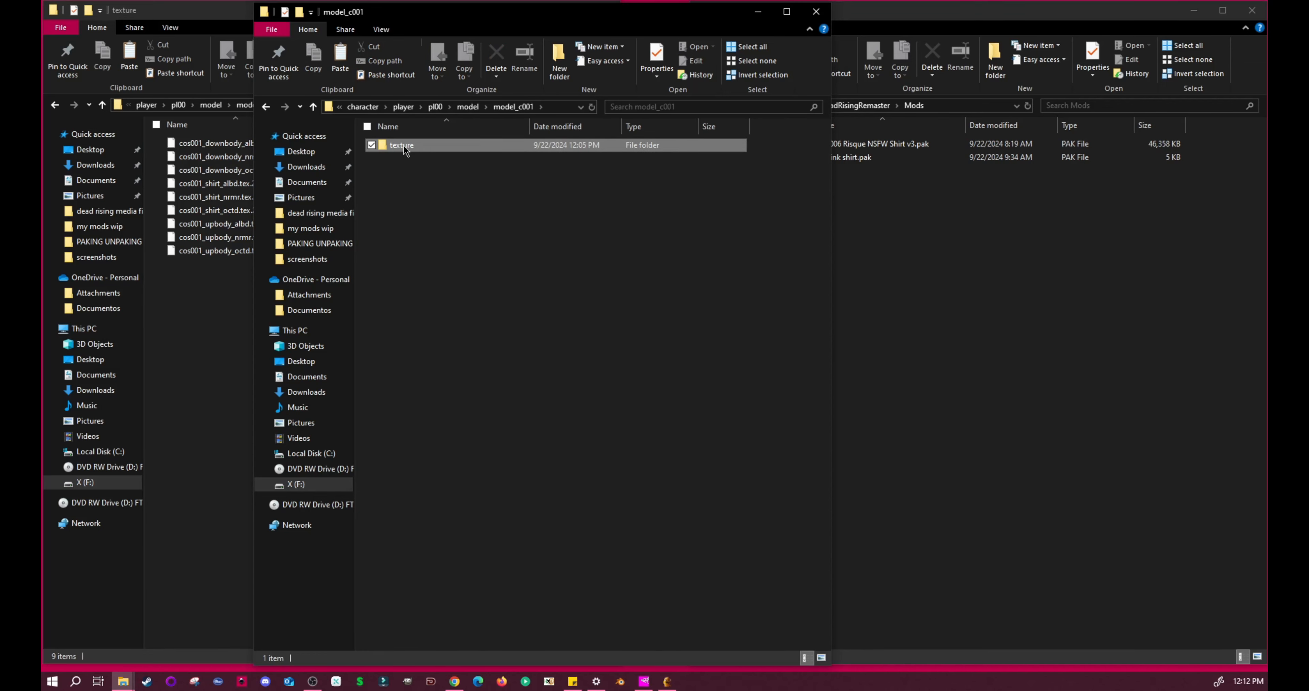
left_click(403, 144)
double_click(403, 144)
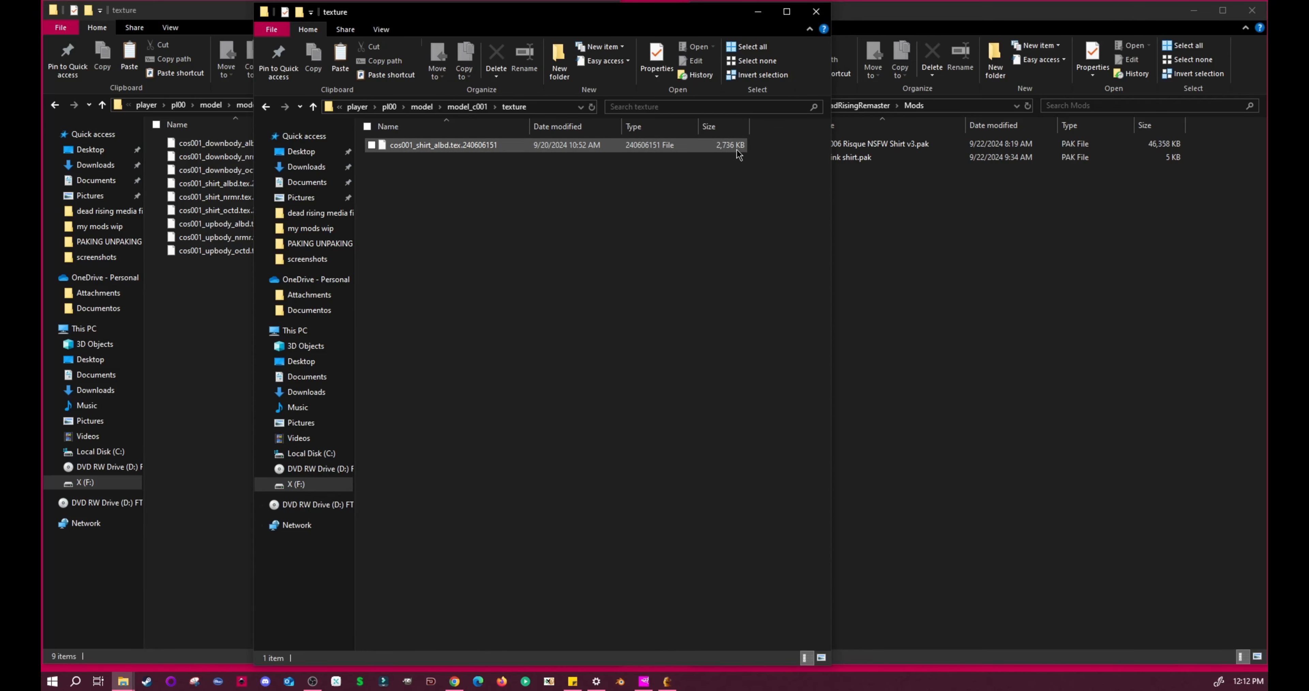
Locate cos001_shirt_albd.tex.240606151 in the unpacked game's character texture folder, and back out to re_chunk_000\natives\stm.
left_click(185, 385)
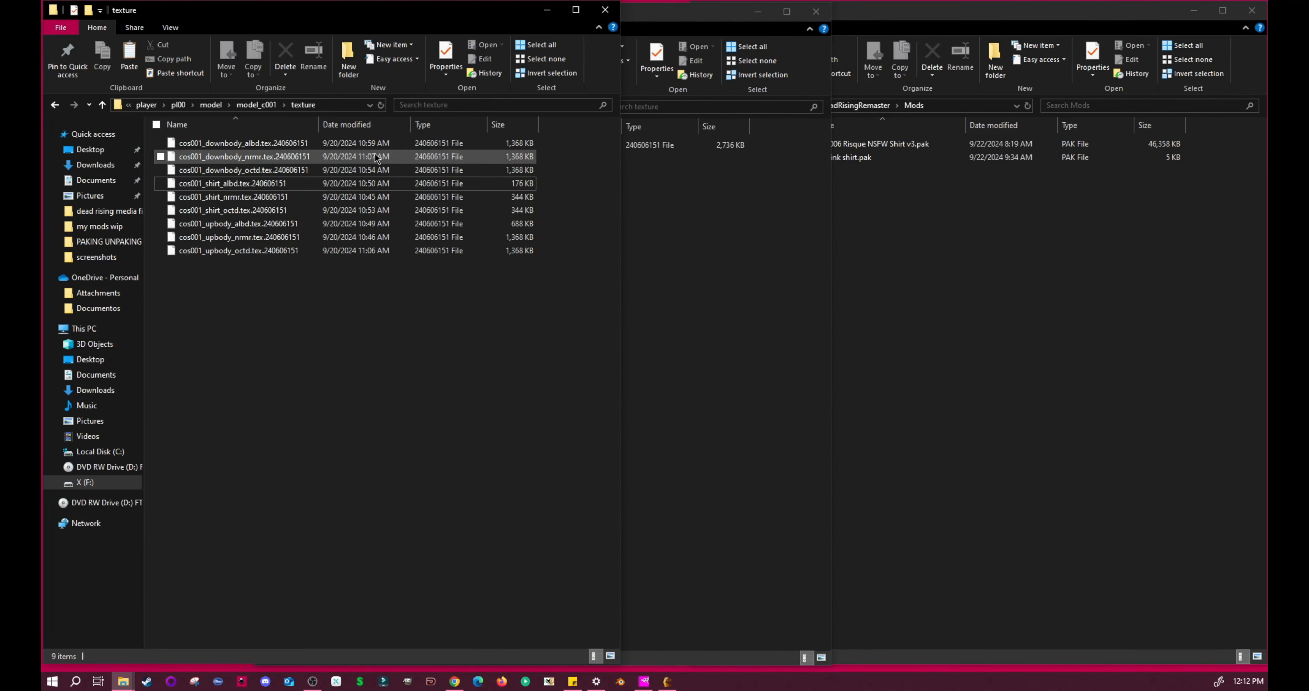
left_click(256, 183)
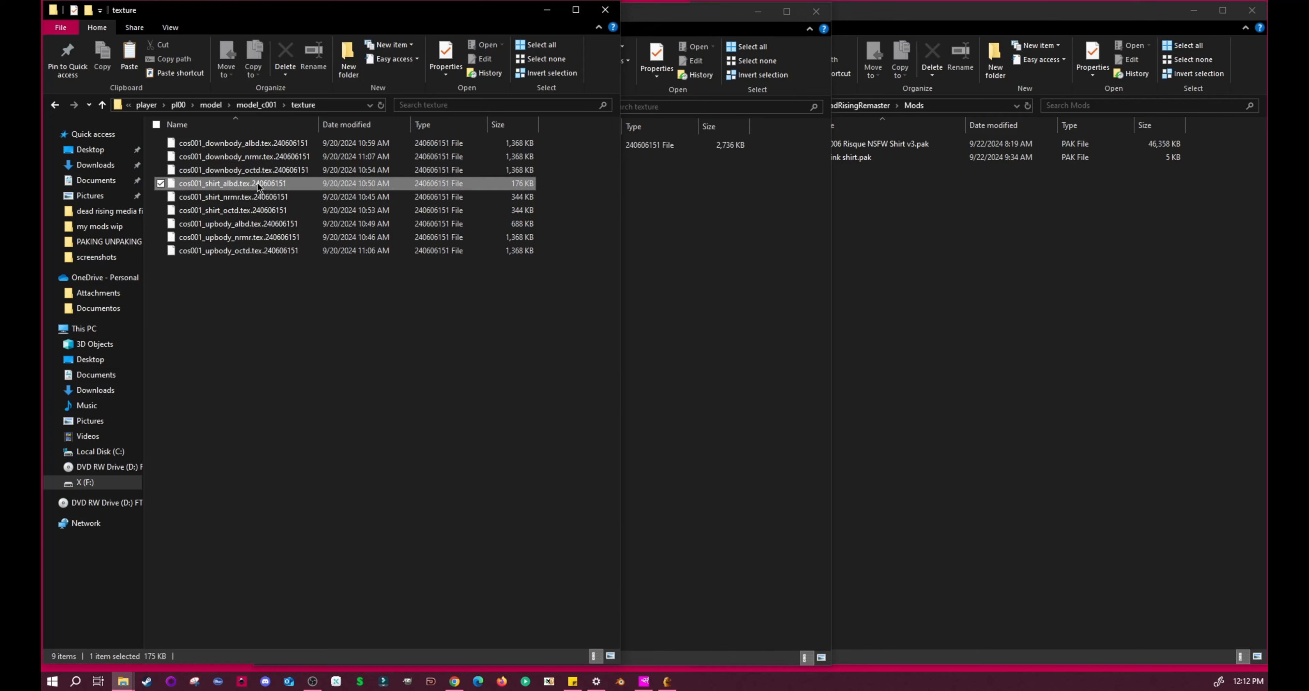
left_click(55, 105)
left_click(57, 105)
left_click(57, 105)
left_click(56, 106)
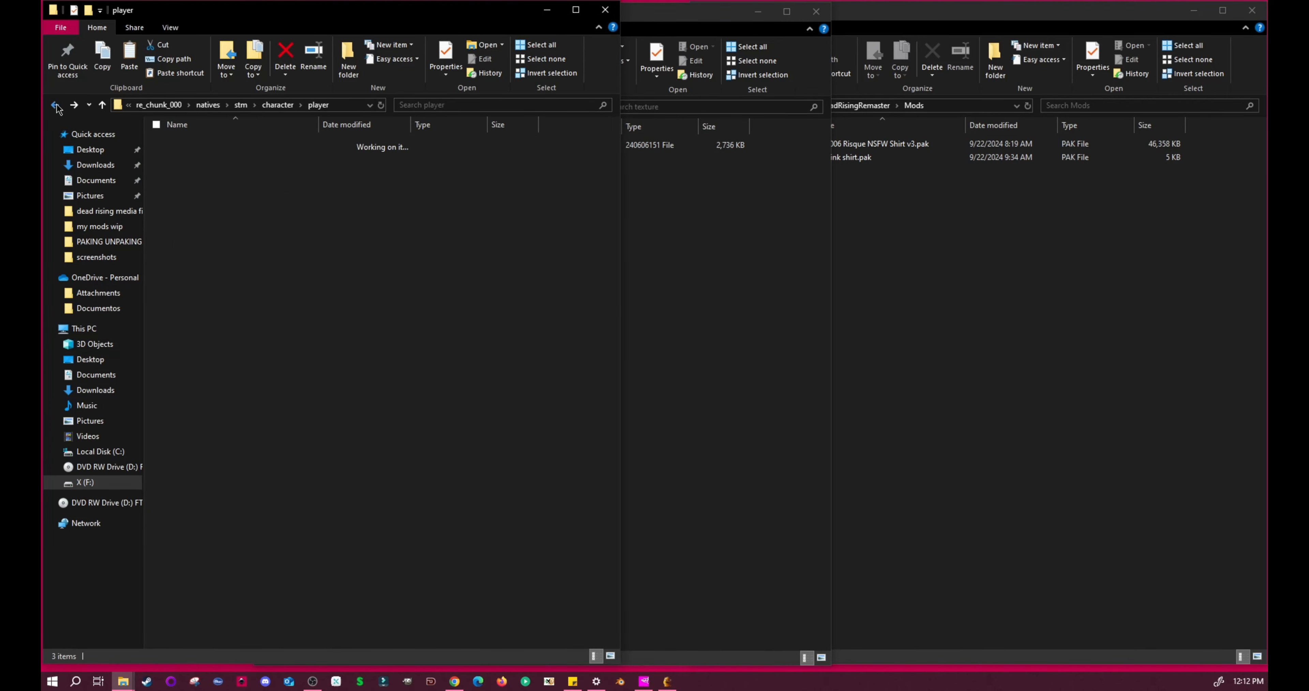
left_click(57, 106)
left_click(56, 106)
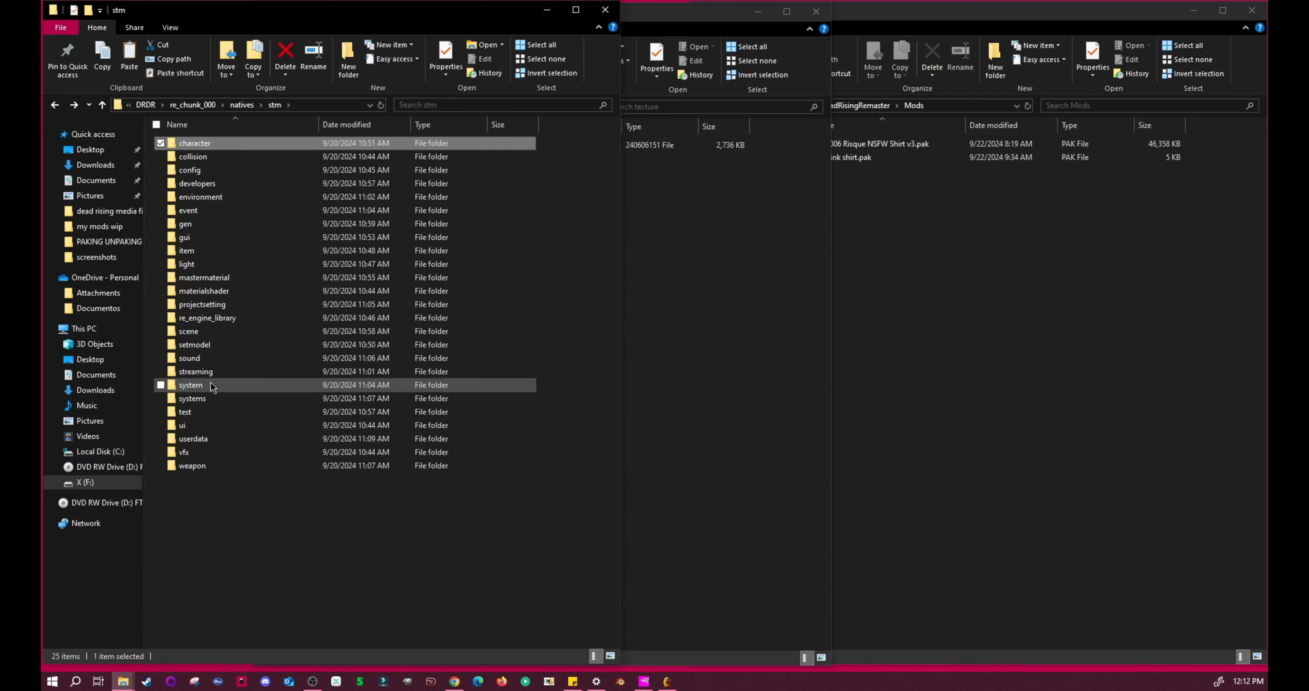
Open streaming\character\player\pl00\model\model_c001\texture in the unpacked game files.
left_click(211, 372)
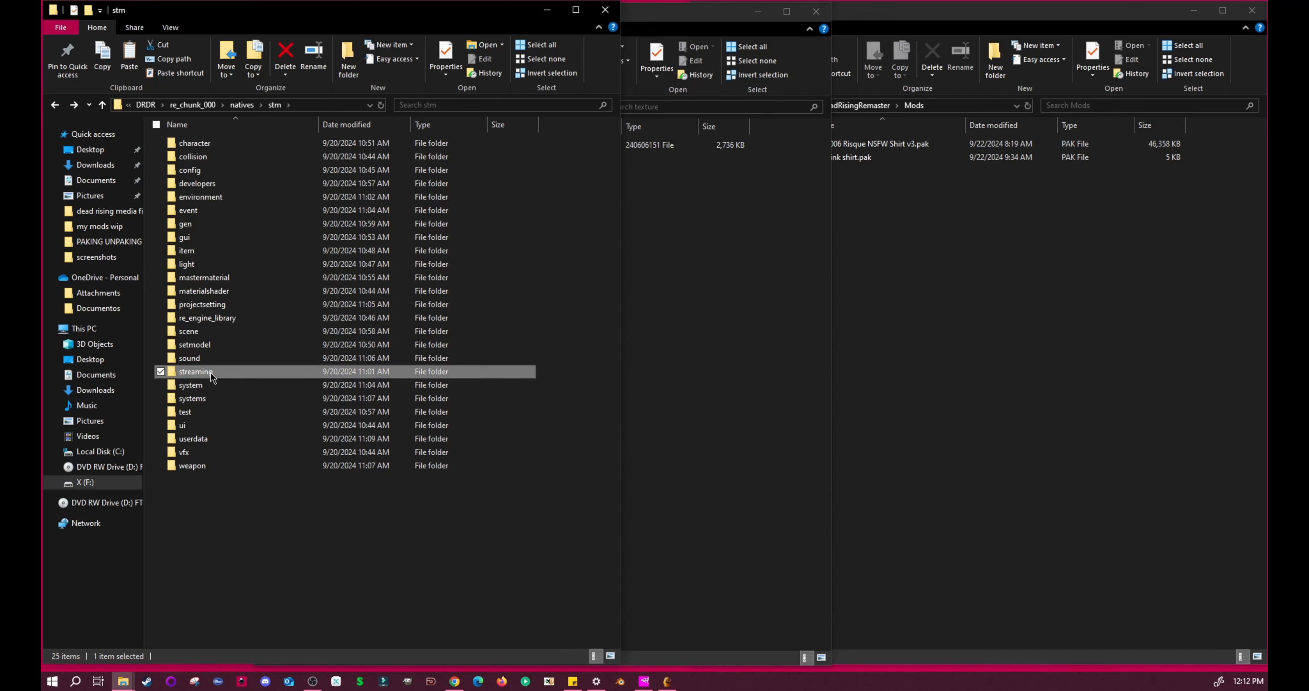
double_click(210, 370)
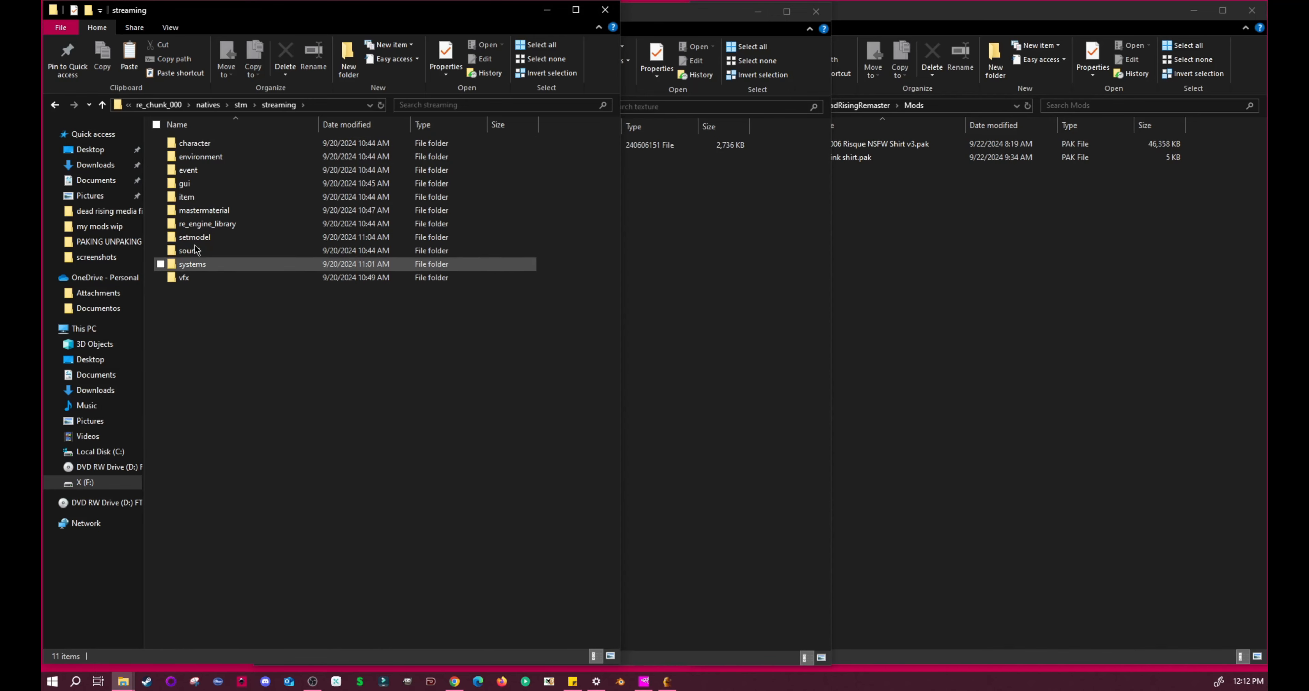
double_click(193, 144)
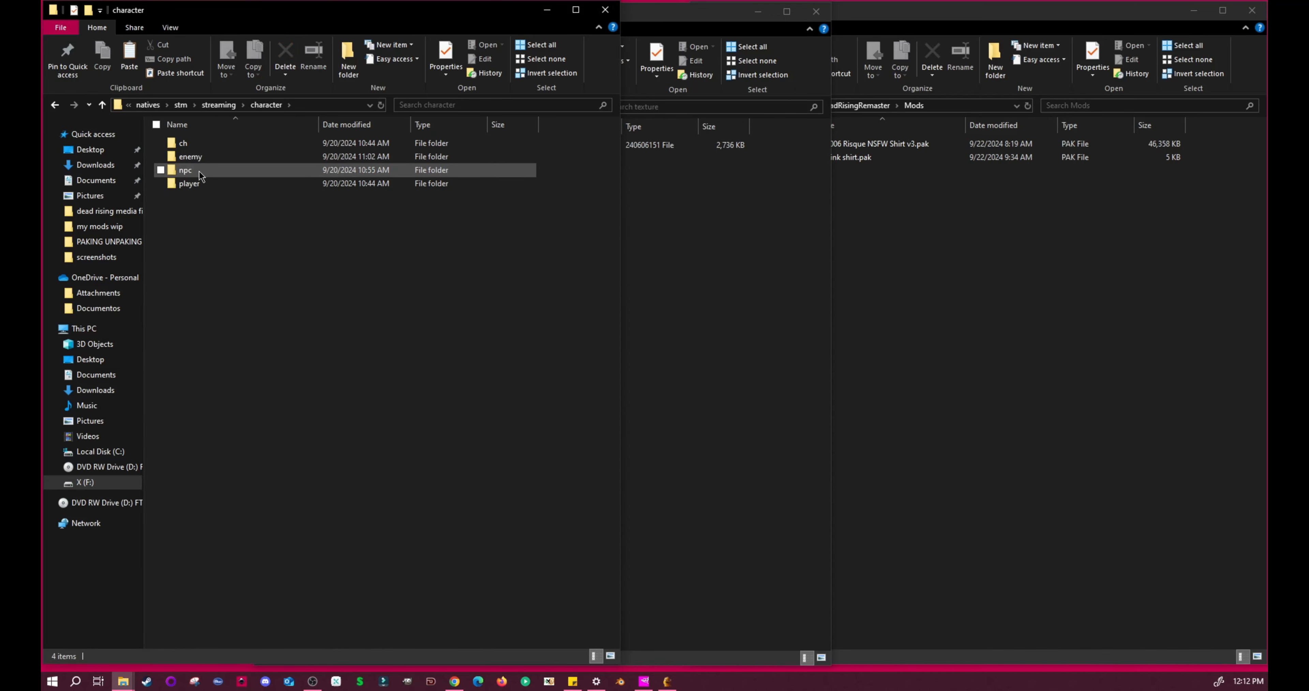
double_click(195, 185)
double_click(196, 145)
left_click(197, 145)
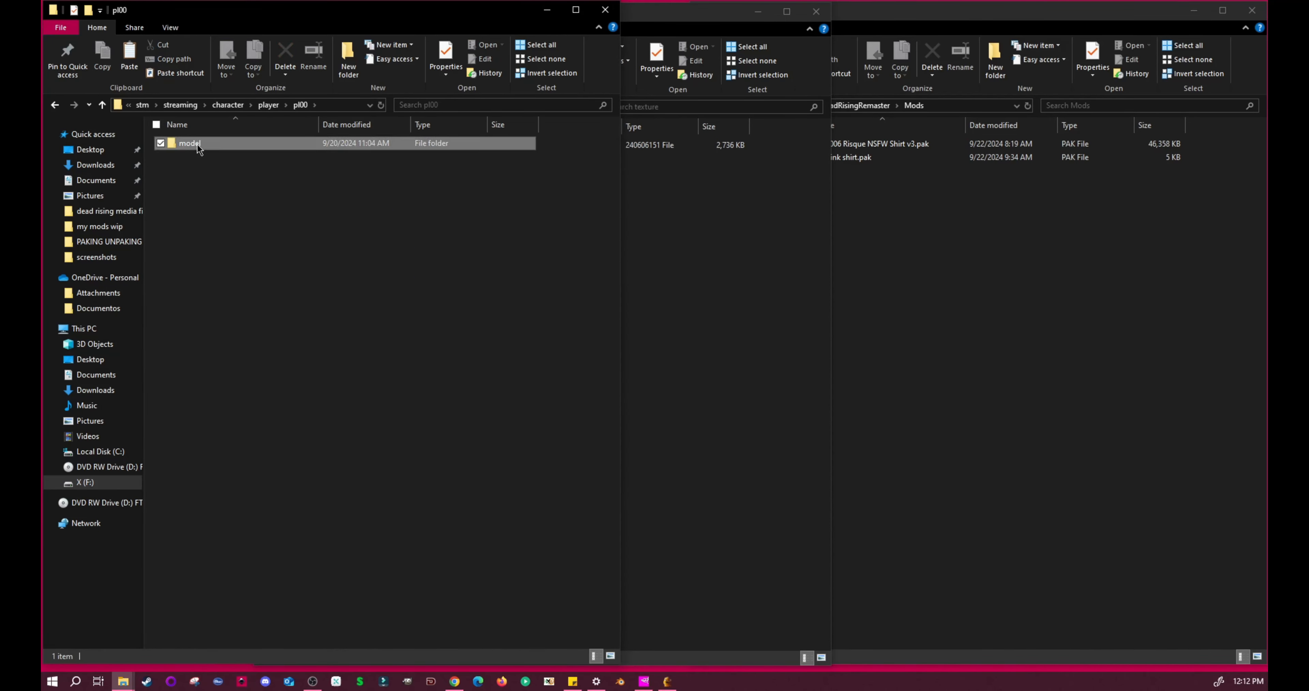
double_click(196, 145)
left_click(204, 169)
double_click(206, 170)
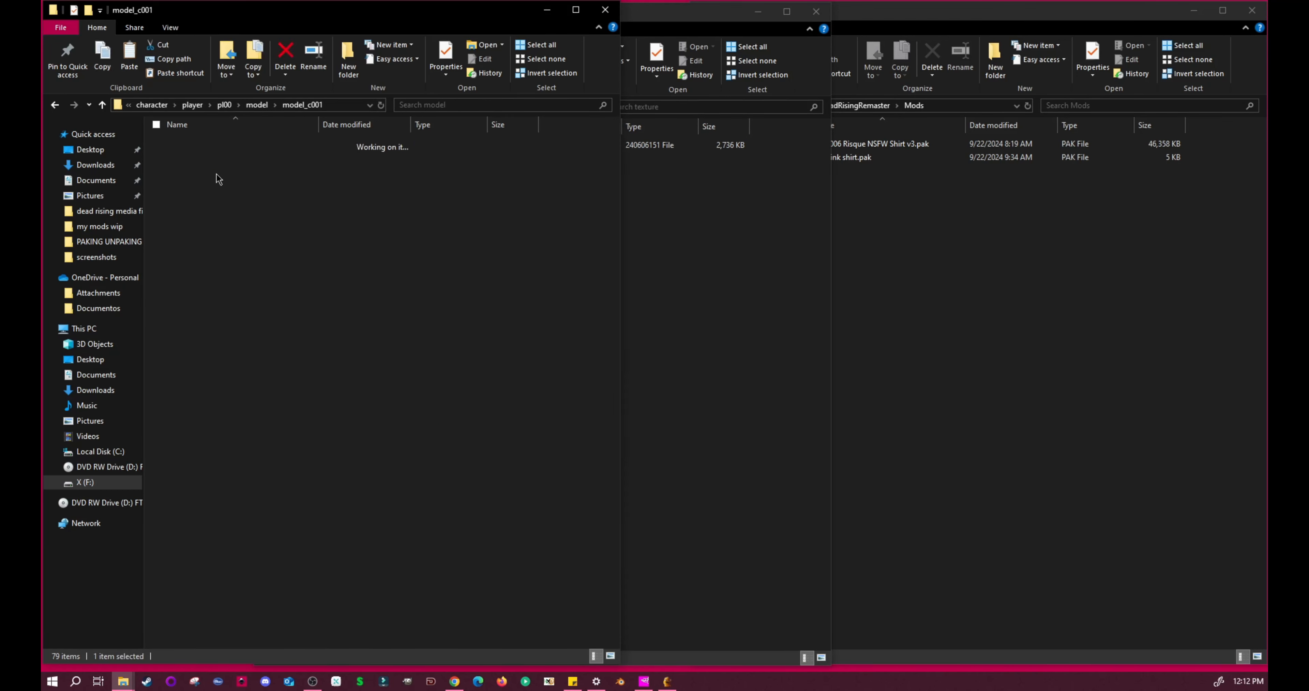
double_click(194, 146)
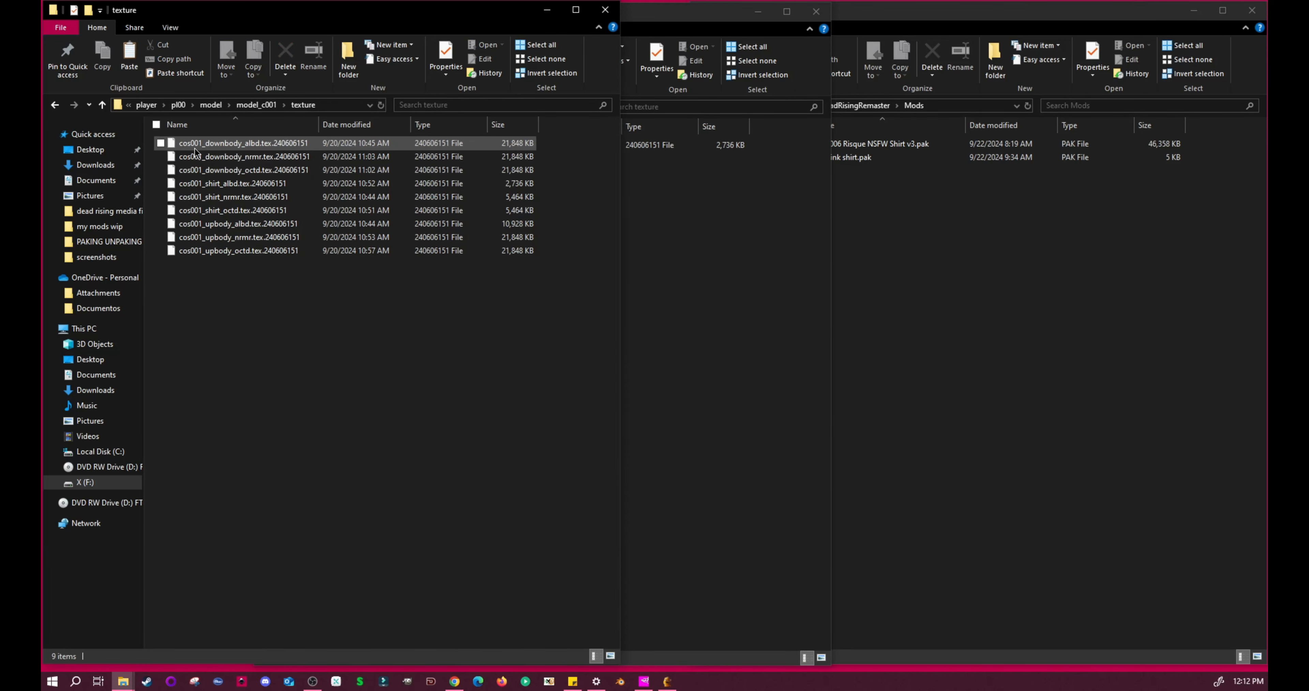
Copy cos001_shirt_albd.tex.240606151 from the unpacked streaming texture folder and switch to the pink shirt mod's matching texture folder.
left_click(222, 183)
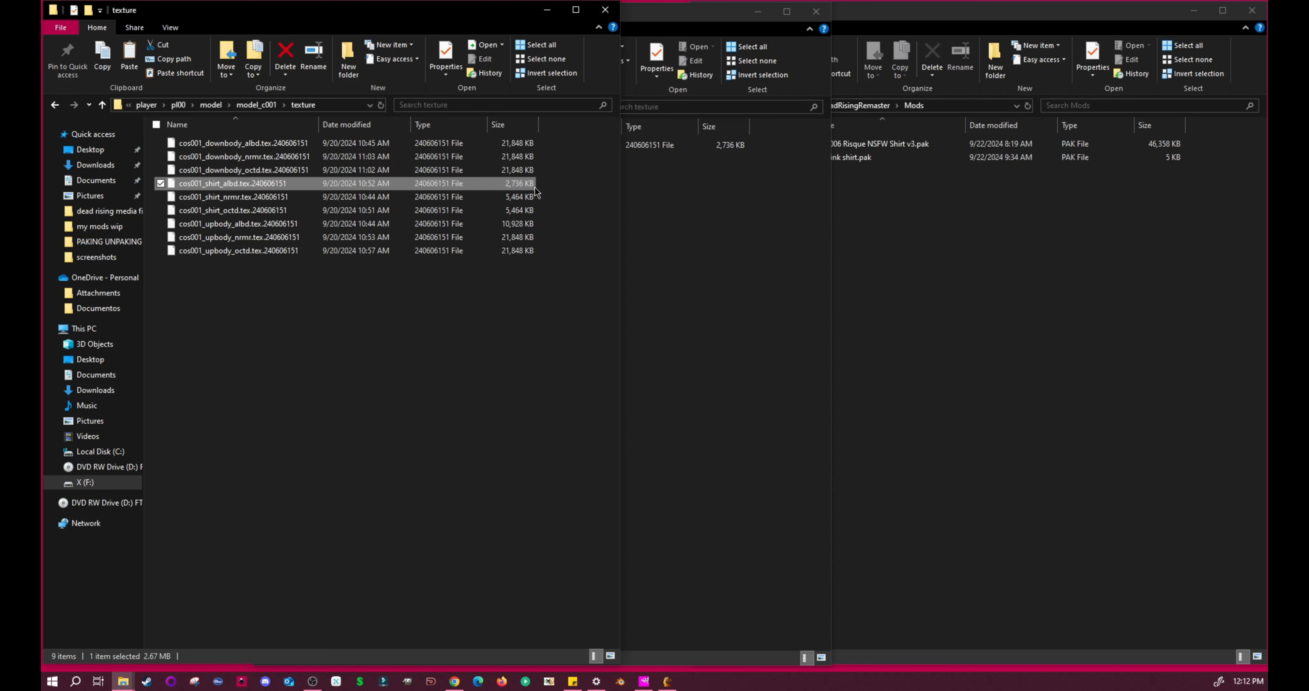
right_click(237, 183)
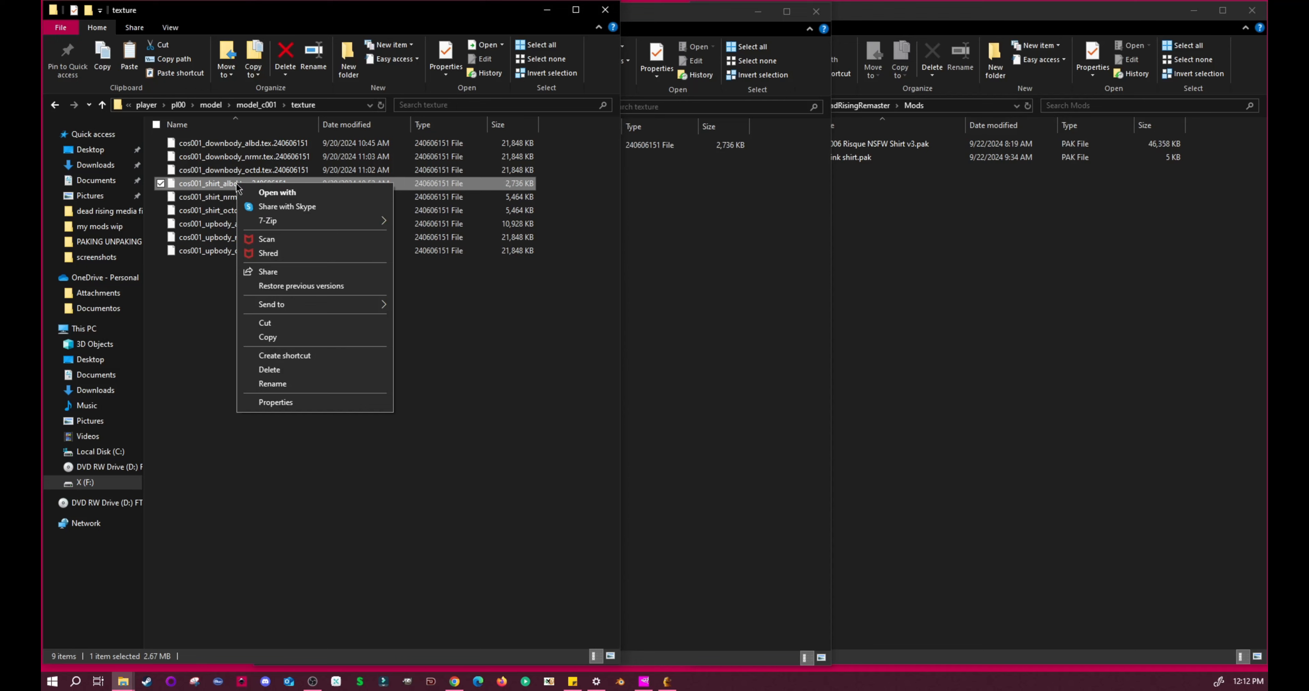
left_click(292, 337)
left_click(728, 288)
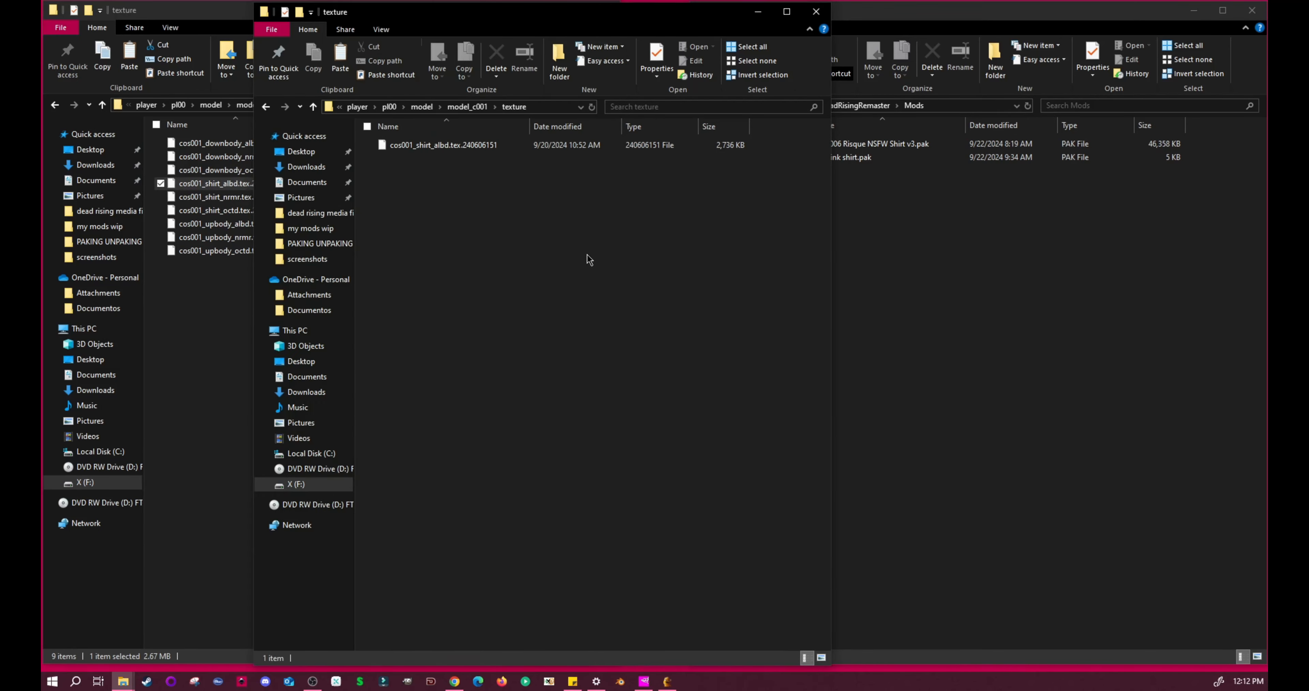
right_click(407, 214)
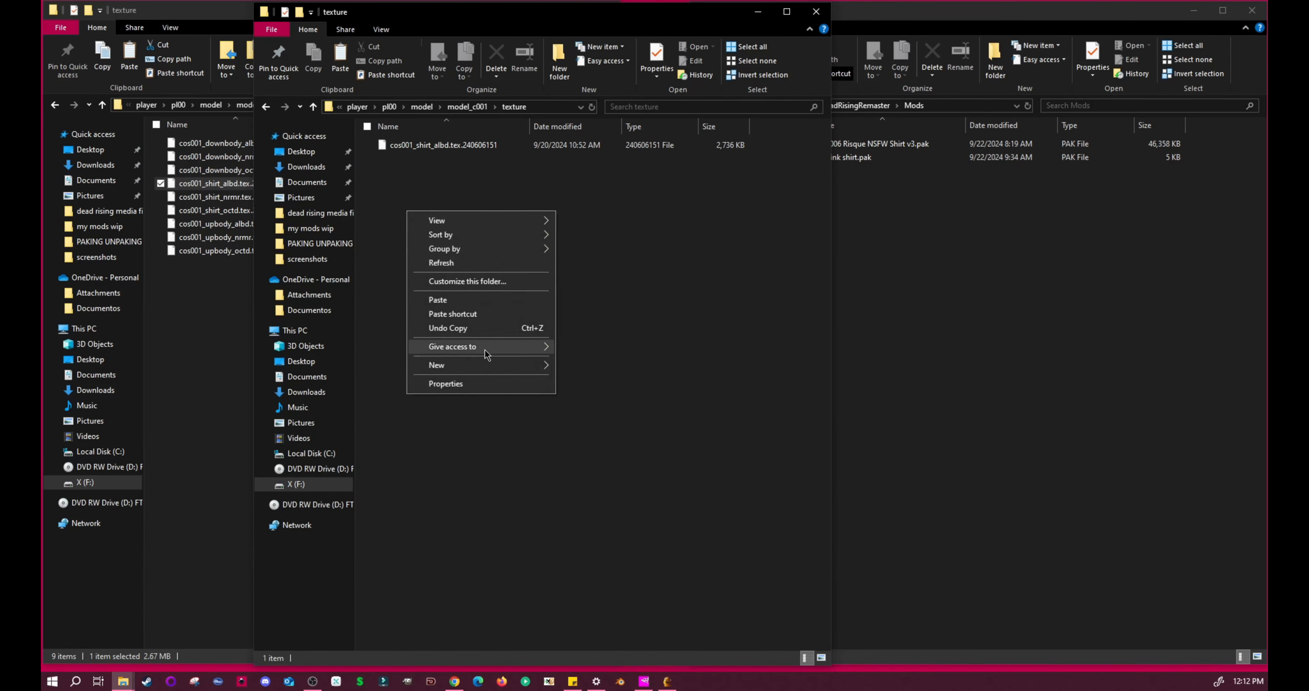
left_click(630, 320)
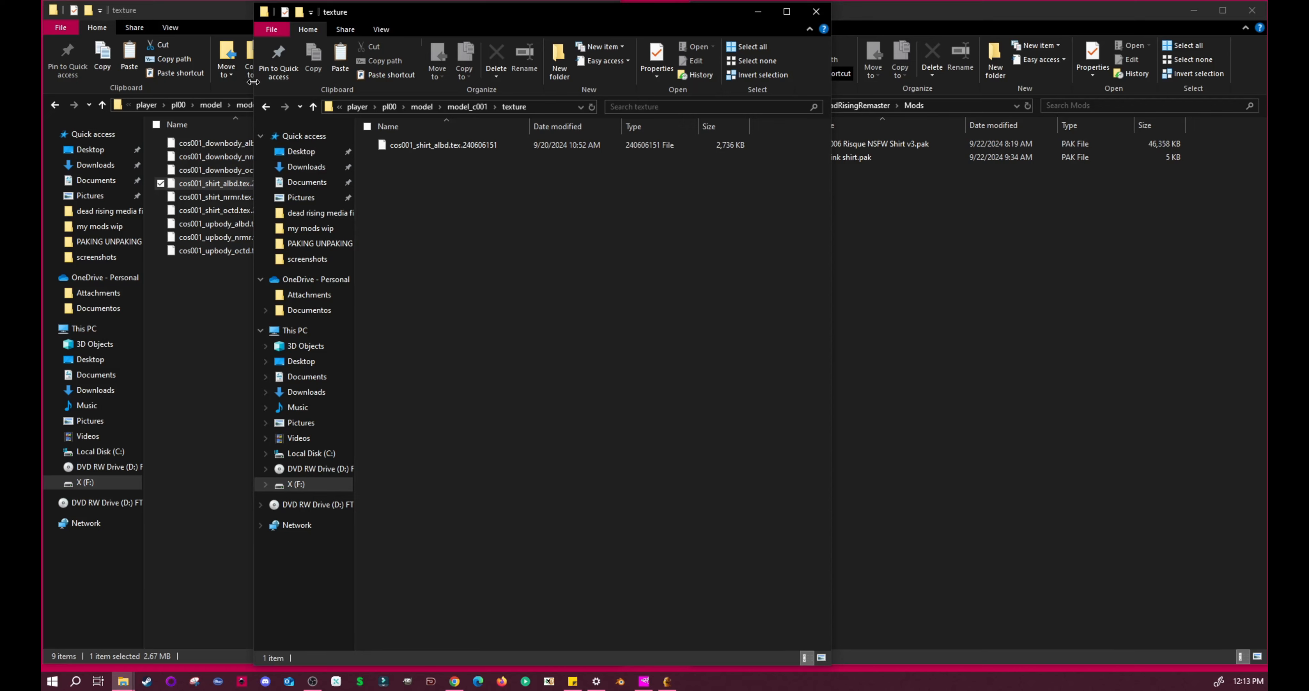
Go back to the mod's pl00 folder, minimize the unpacked files window, and place the mod window beside the Mods window.
left_click(266, 106)
left_click(266, 107)
left_click(266, 106)
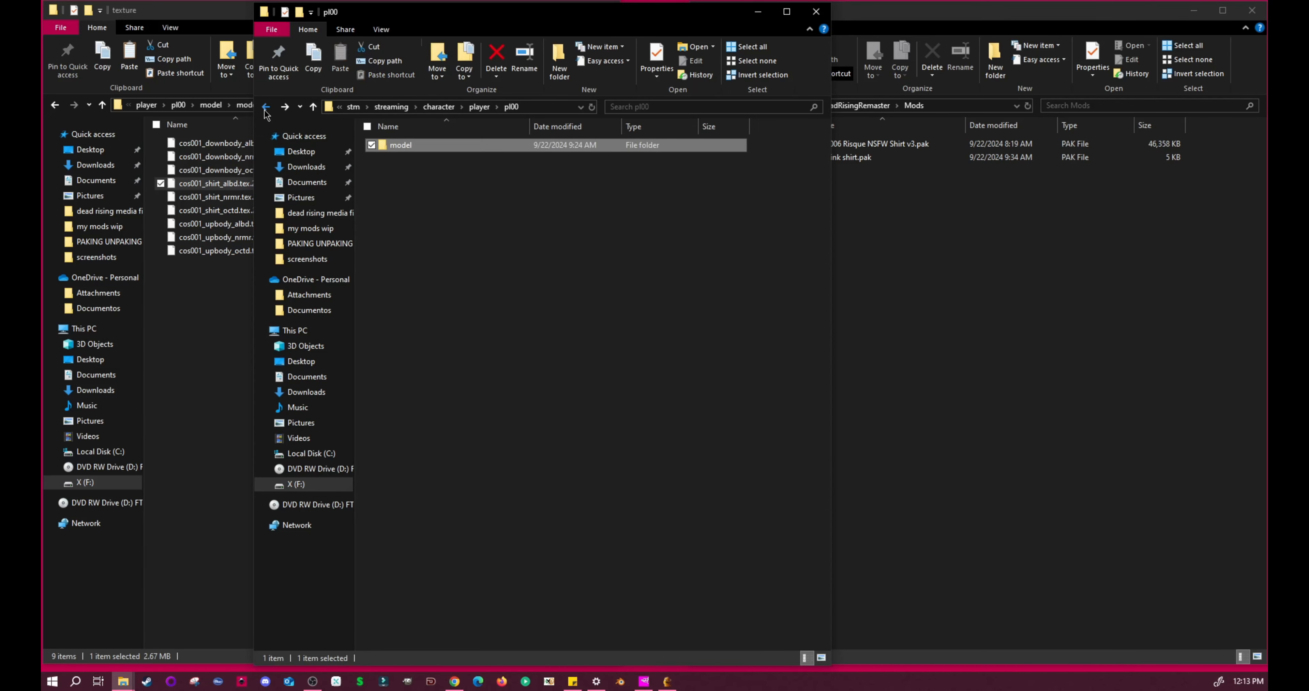
left_click(205, 448)
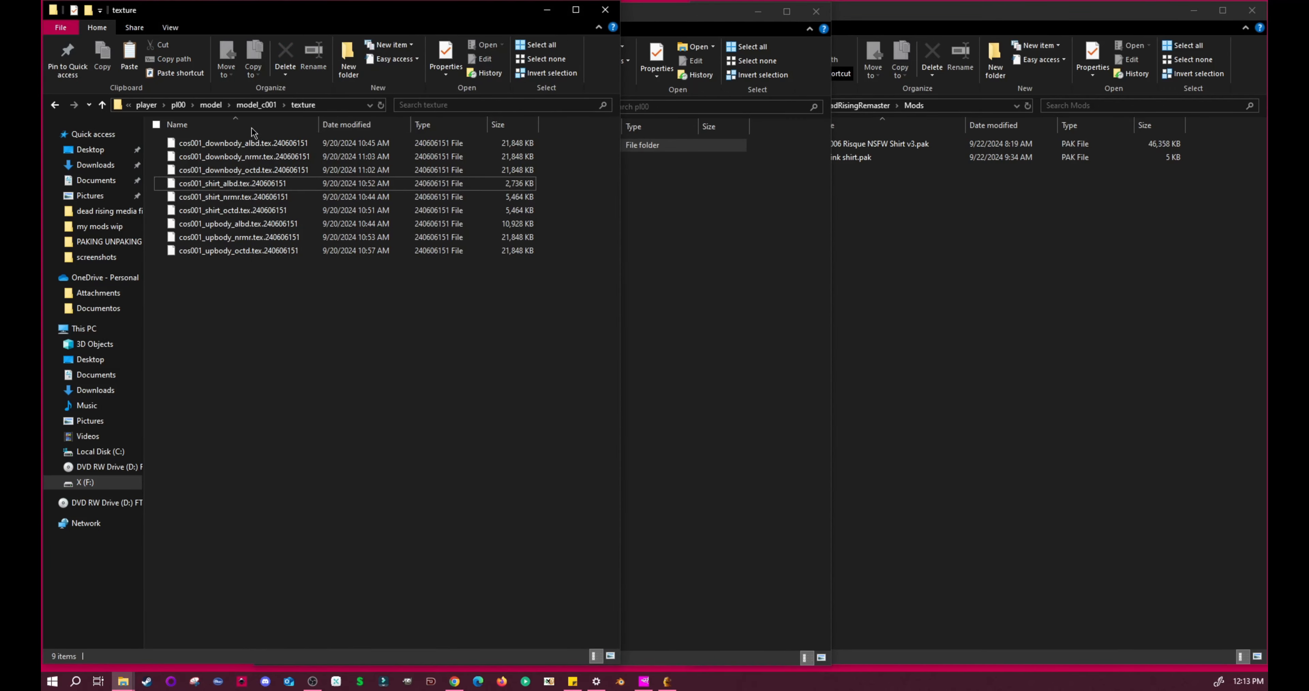
left_click(547, 13)
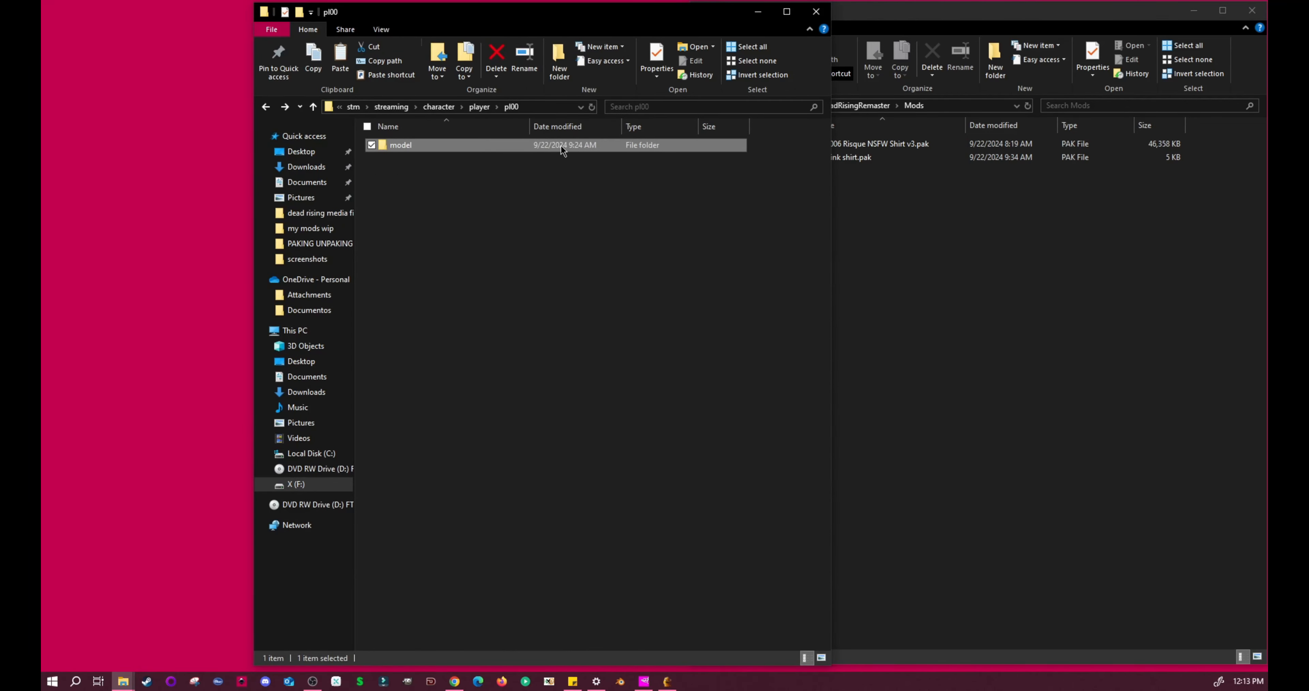
left_click_drag(469, 21, 302, 18)
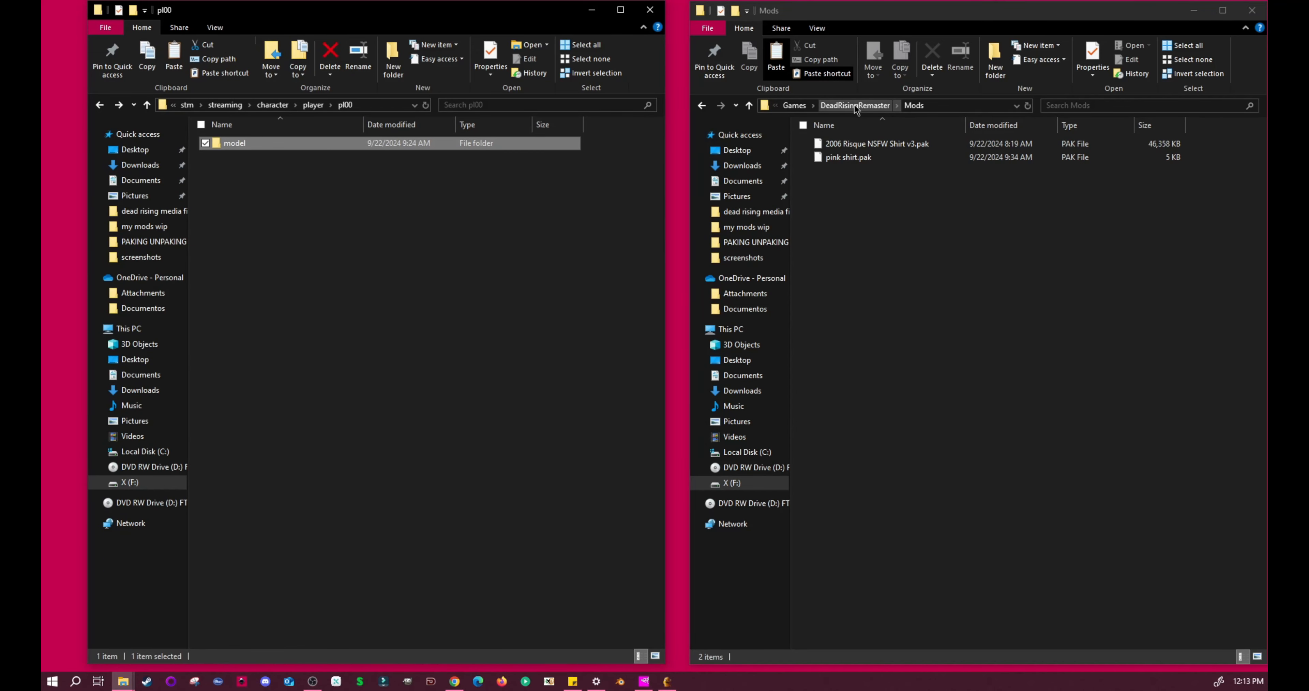
Back out of the pink shirt mod's streaming\character\player\pl00 folder to the my mods wip folder.
left_click(100, 106)
left_click(100, 106)
left_click(100, 106)
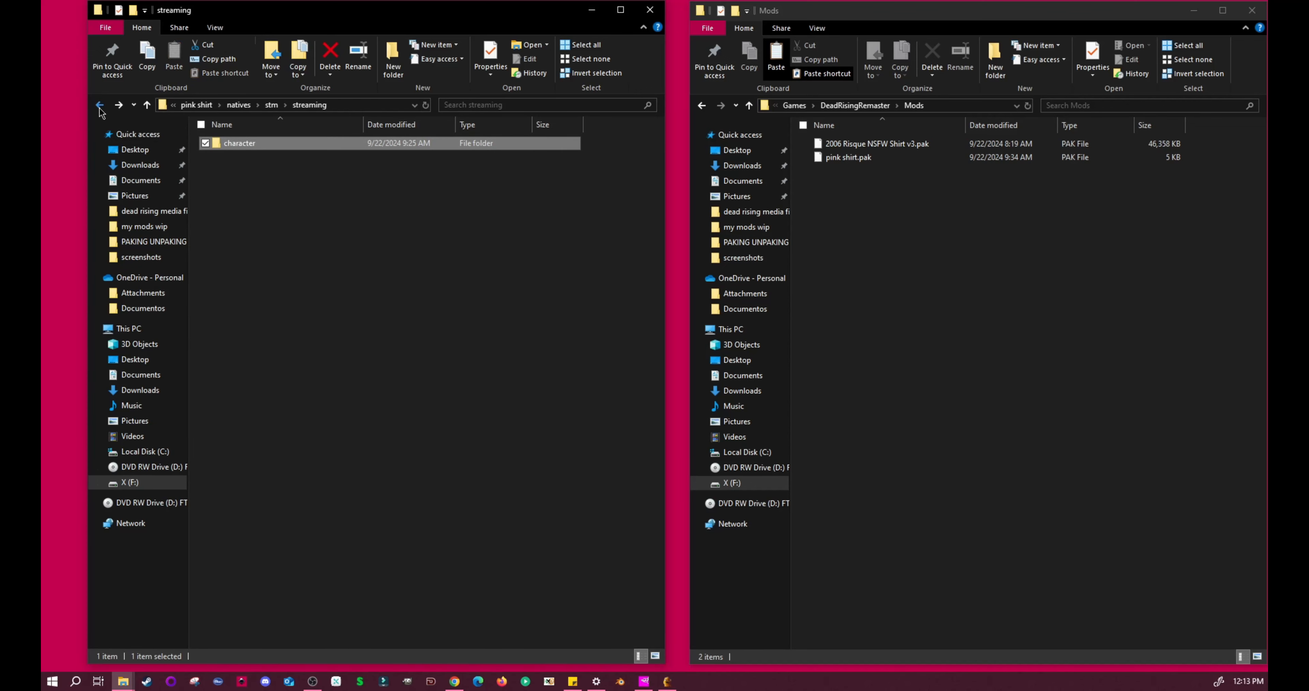
left_click(99, 105)
left_click(100, 106)
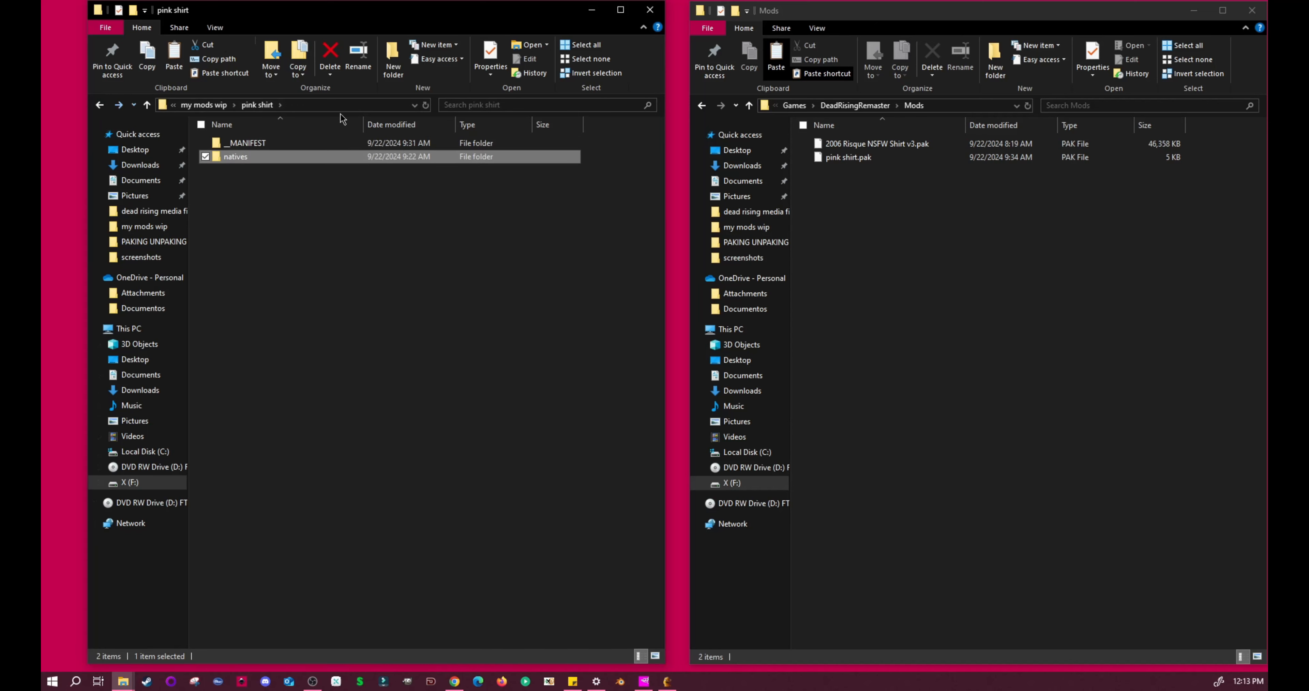
left_click(100, 105)
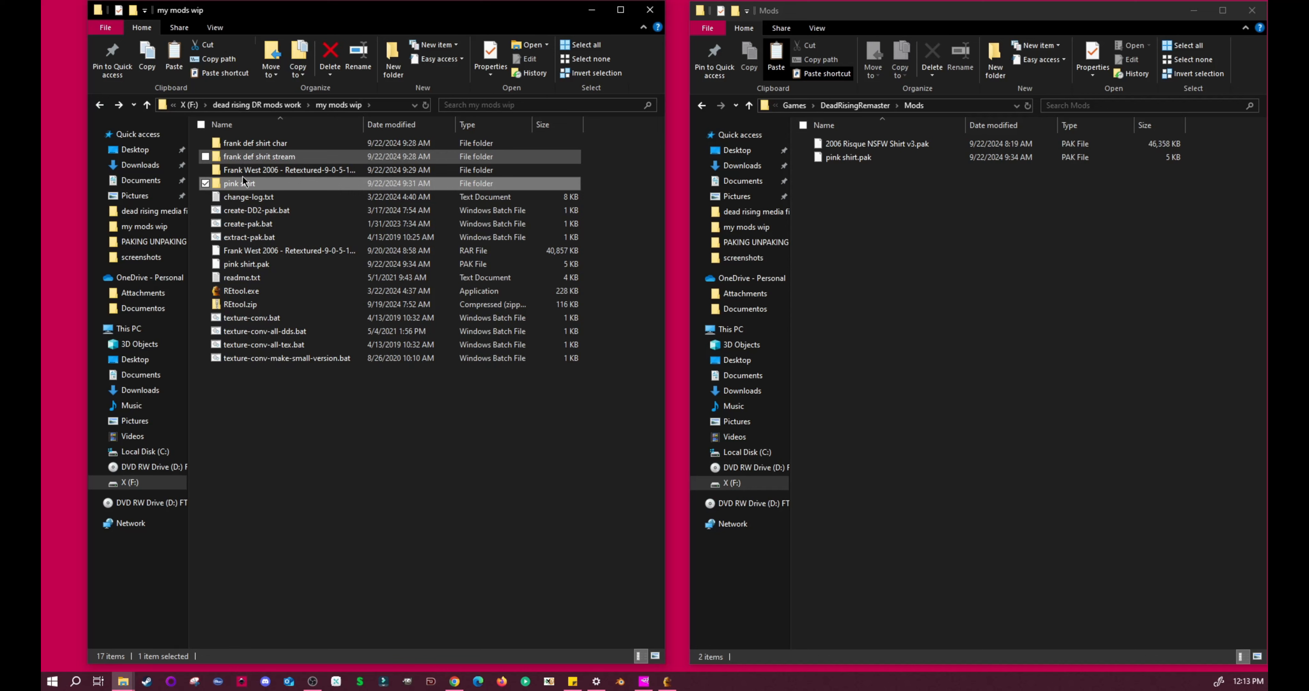
Open pink shirt\natives\stm again to review its character and streaming folders.
double_click(245, 187)
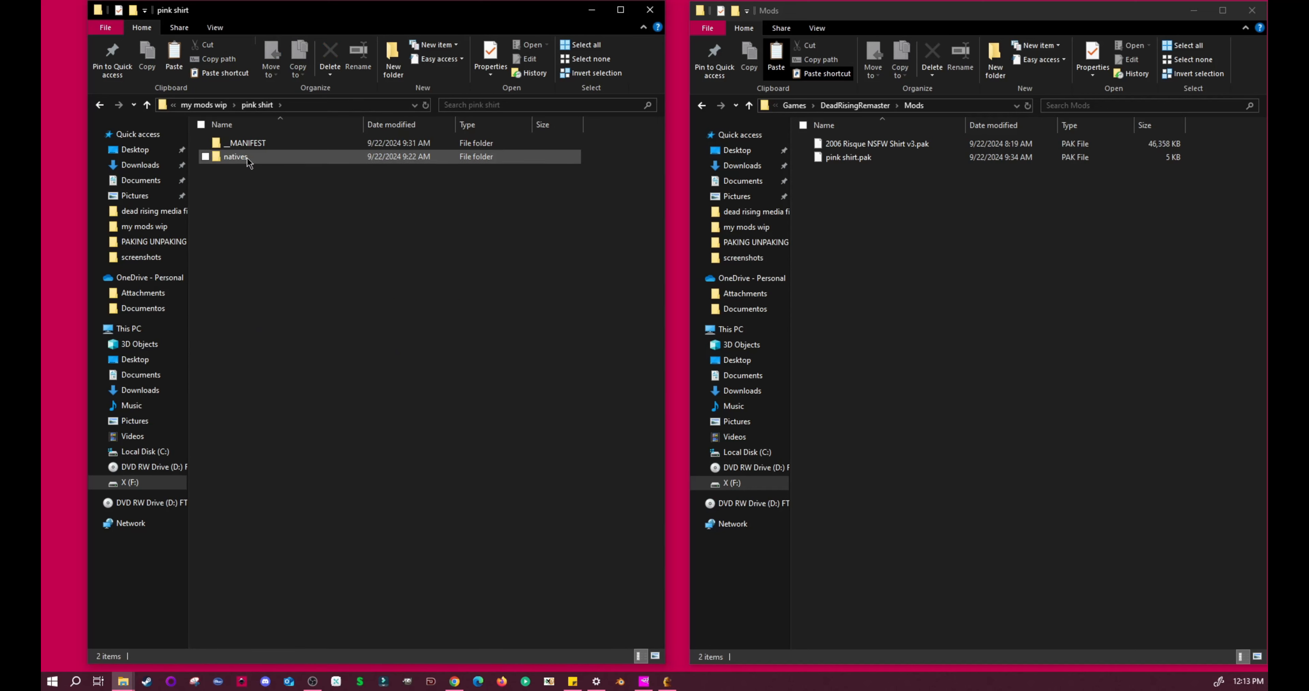
double_click(248, 162)
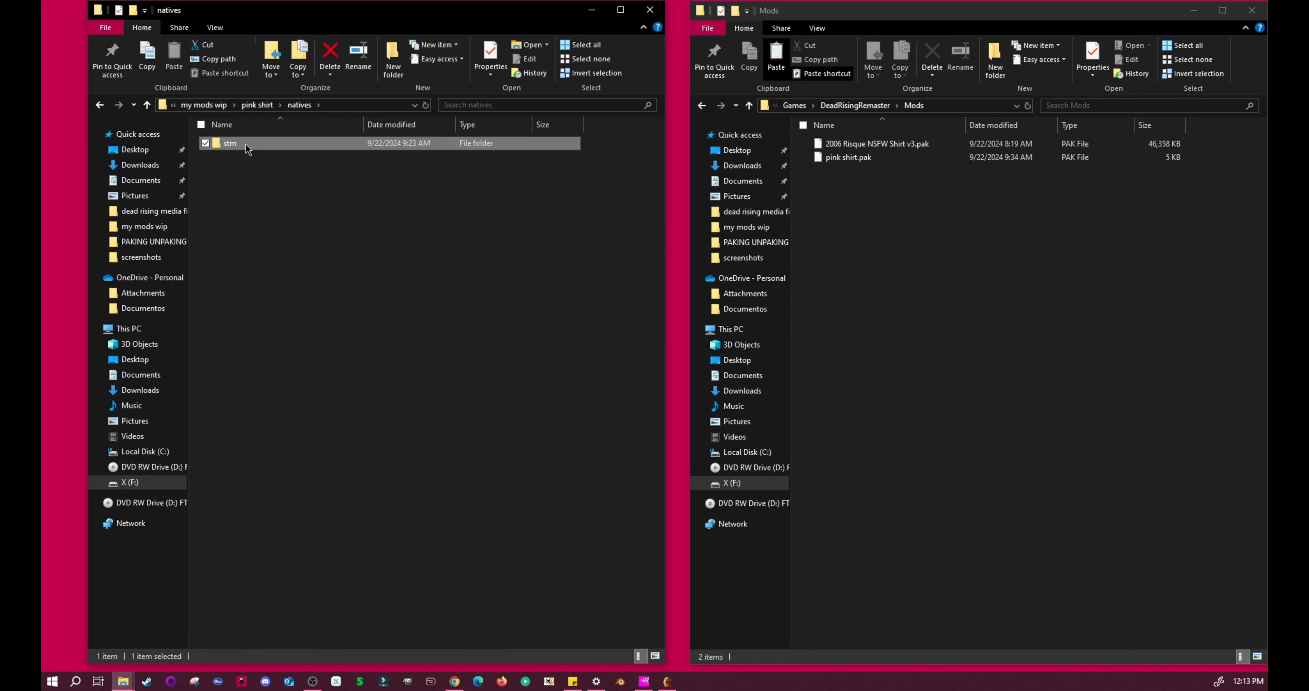
double_click(244, 146)
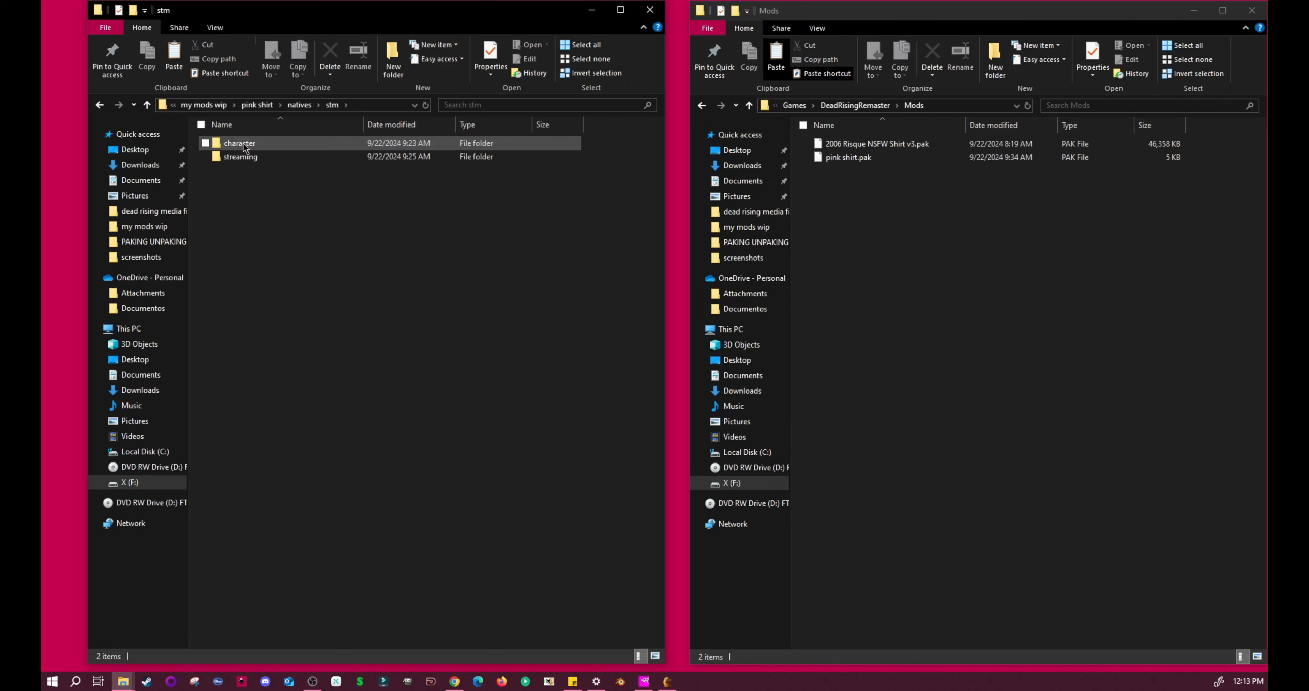
left_click(244, 147)
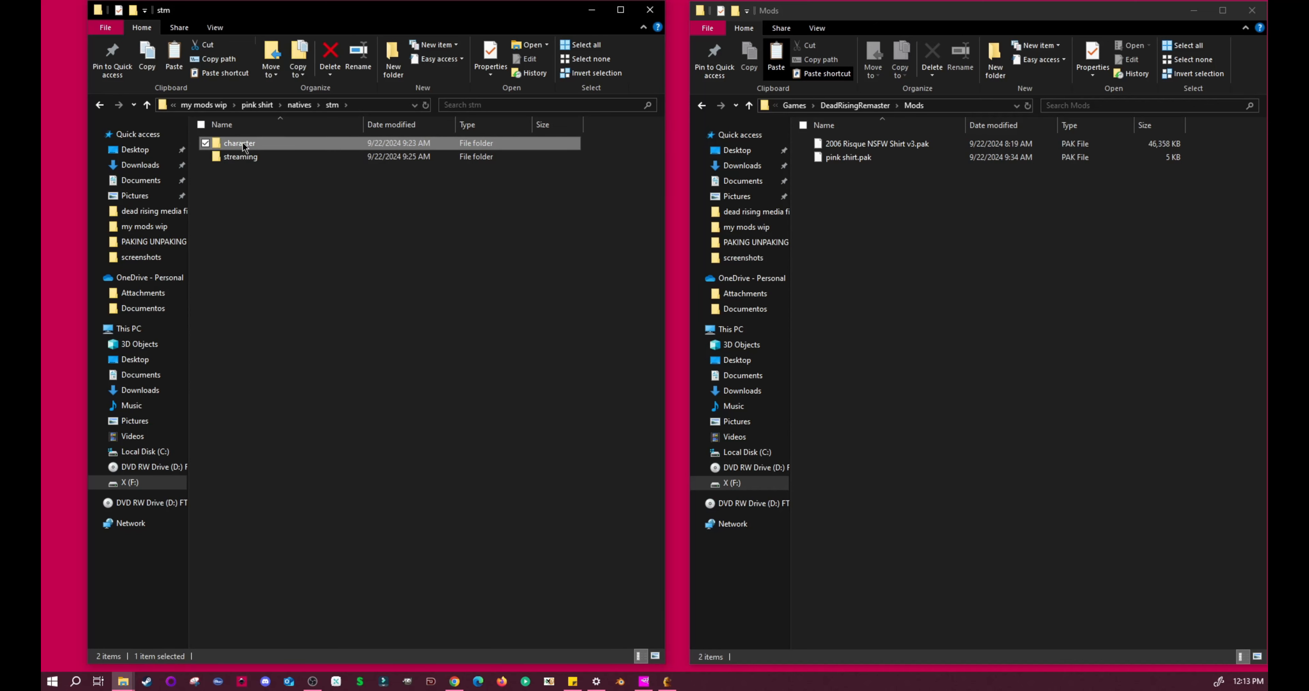
left_click(248, 159)
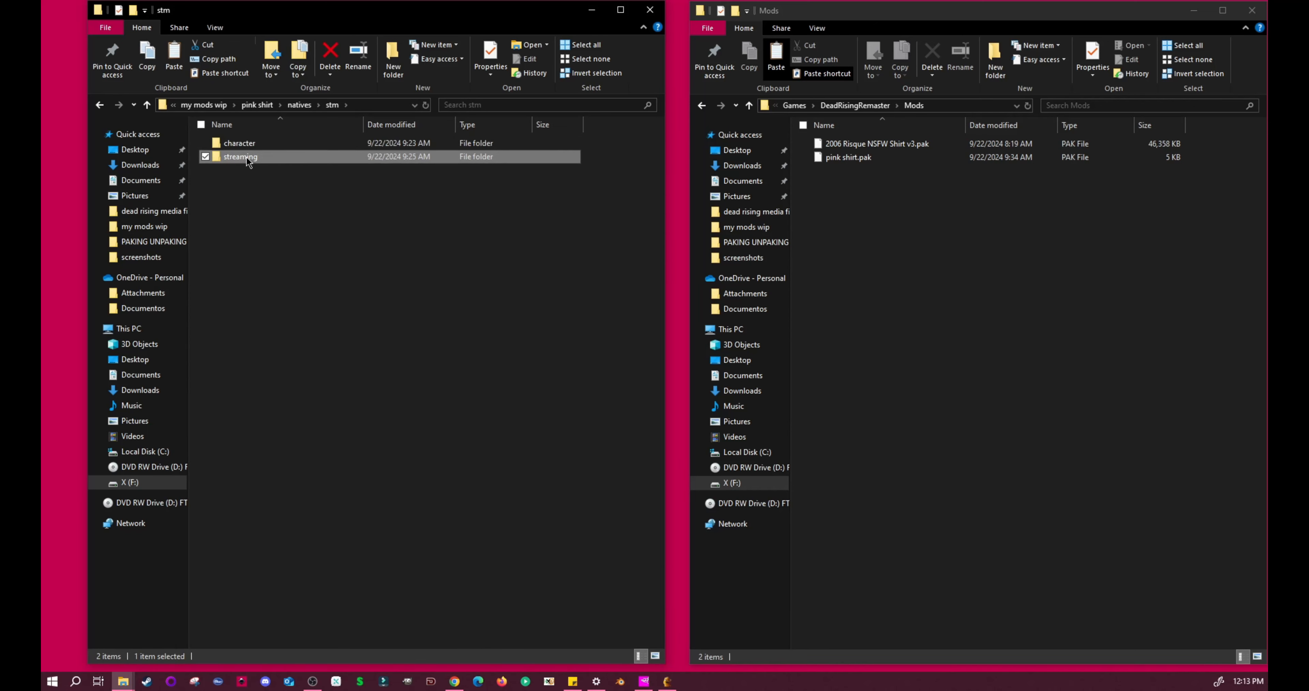
Return to the dead rising DR mods work folder, open noesisv4474, and select Noesis.exe.
left_click(102, 106)
left_click(101, 106)
left_click(101, 106)
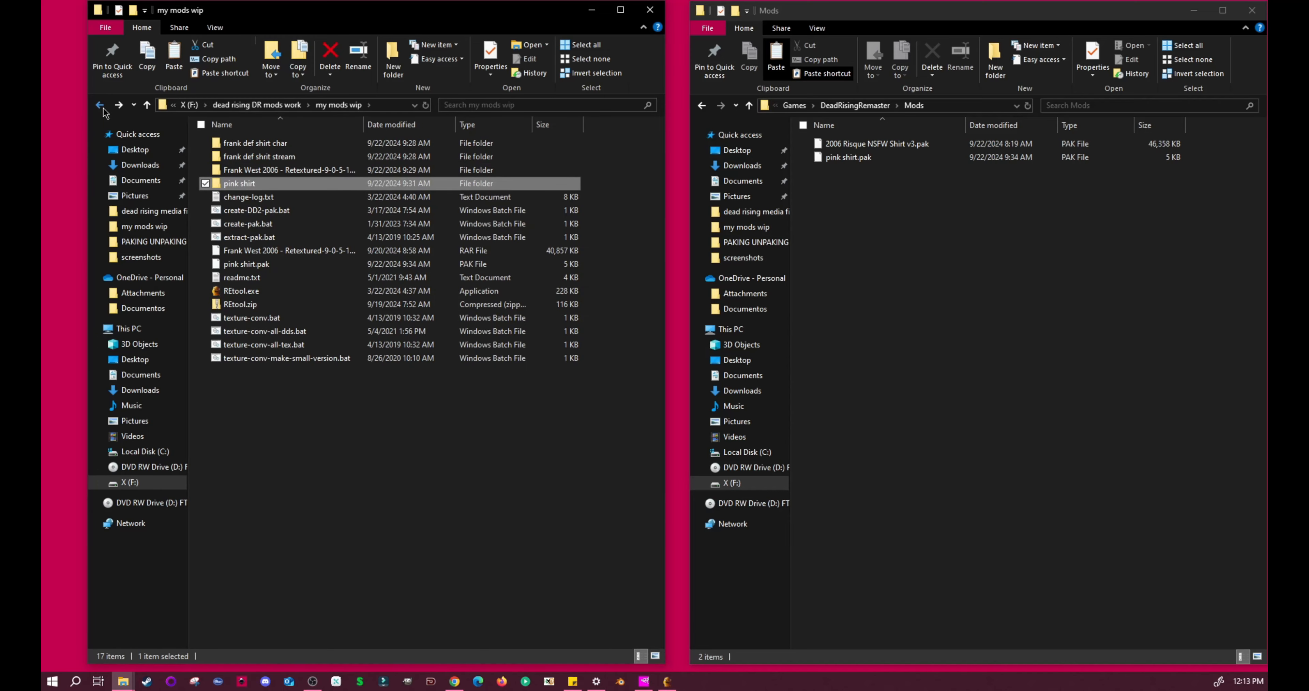
left_click(100, 106)
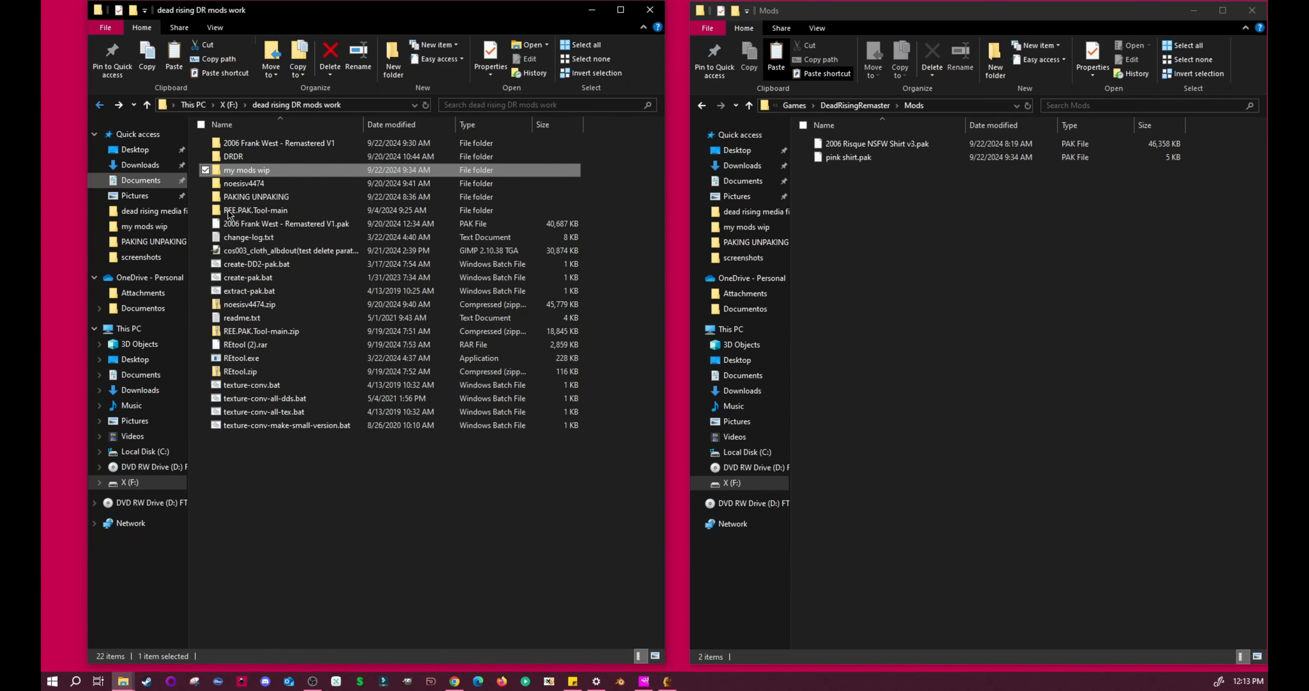
double_click(262, 185)
left_click(250, 226)
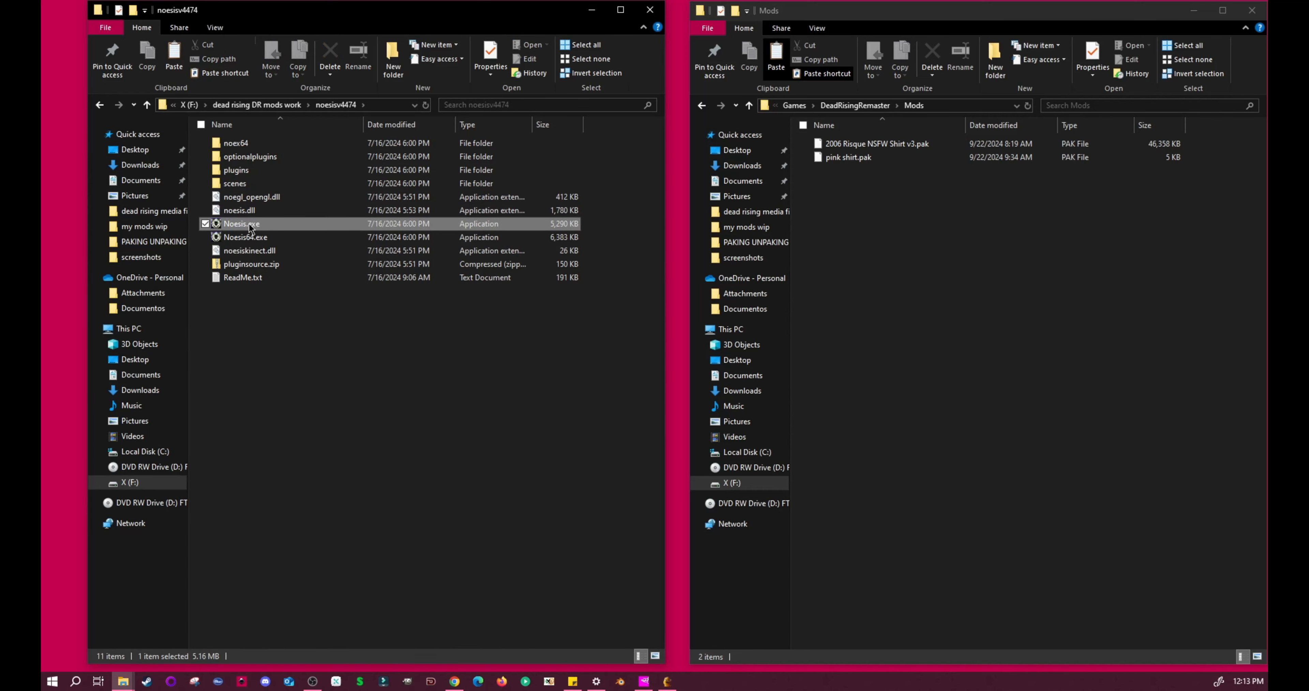
Launch Noesis, dismiss its debug log, and select the pink shirt folder under my mods wip, collapsing its contents.
double_click(250, 226)
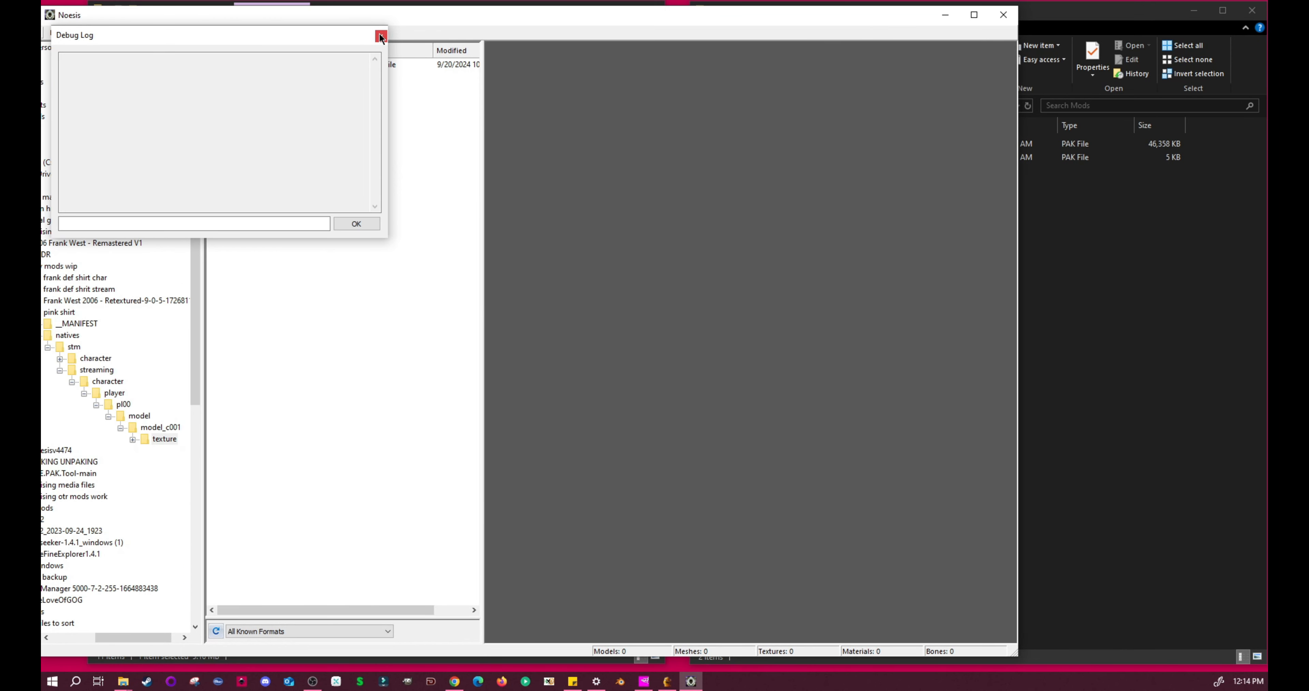
left_click(380, 35)
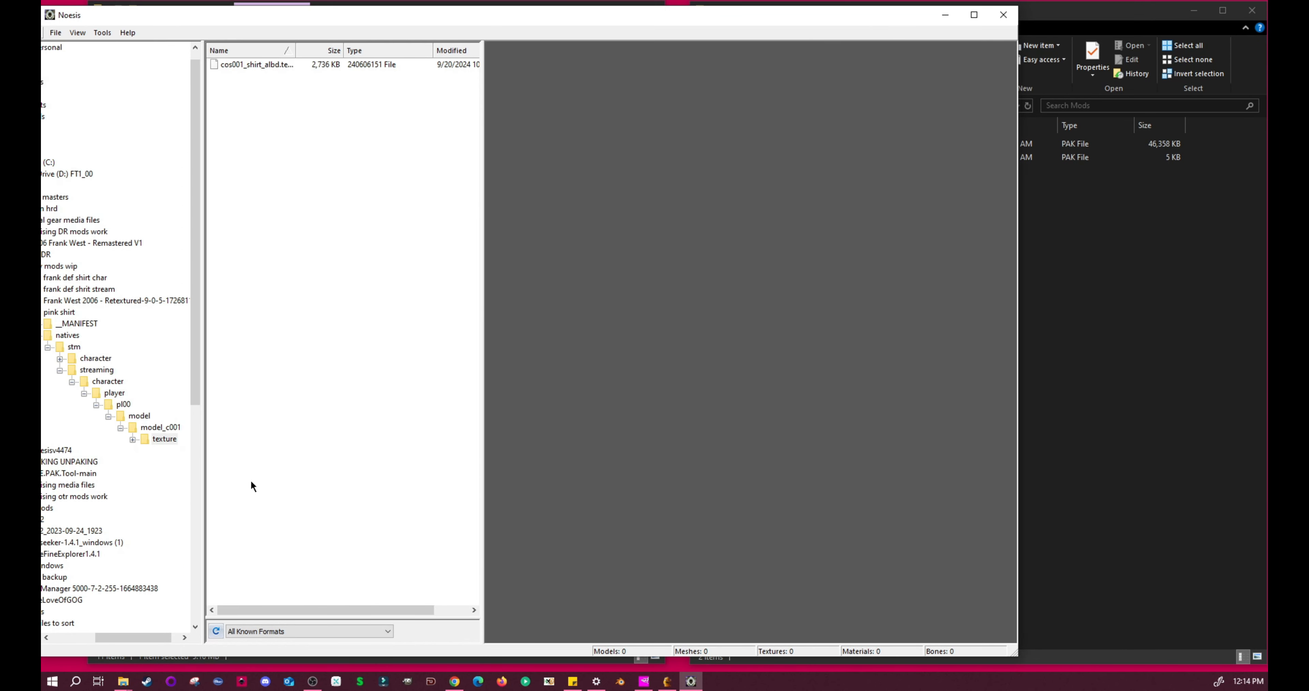
left_click_drag(118, 634, 96, 634)
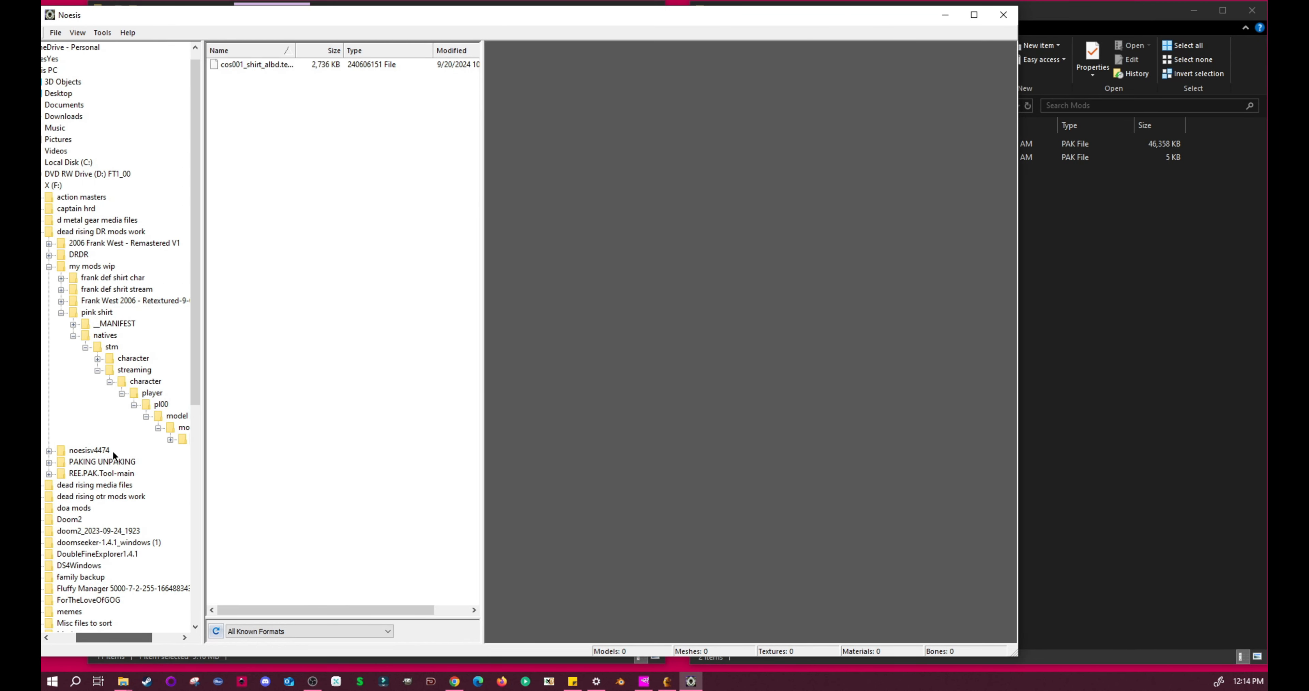
left_click(97, 312)
left_click(61, 312)
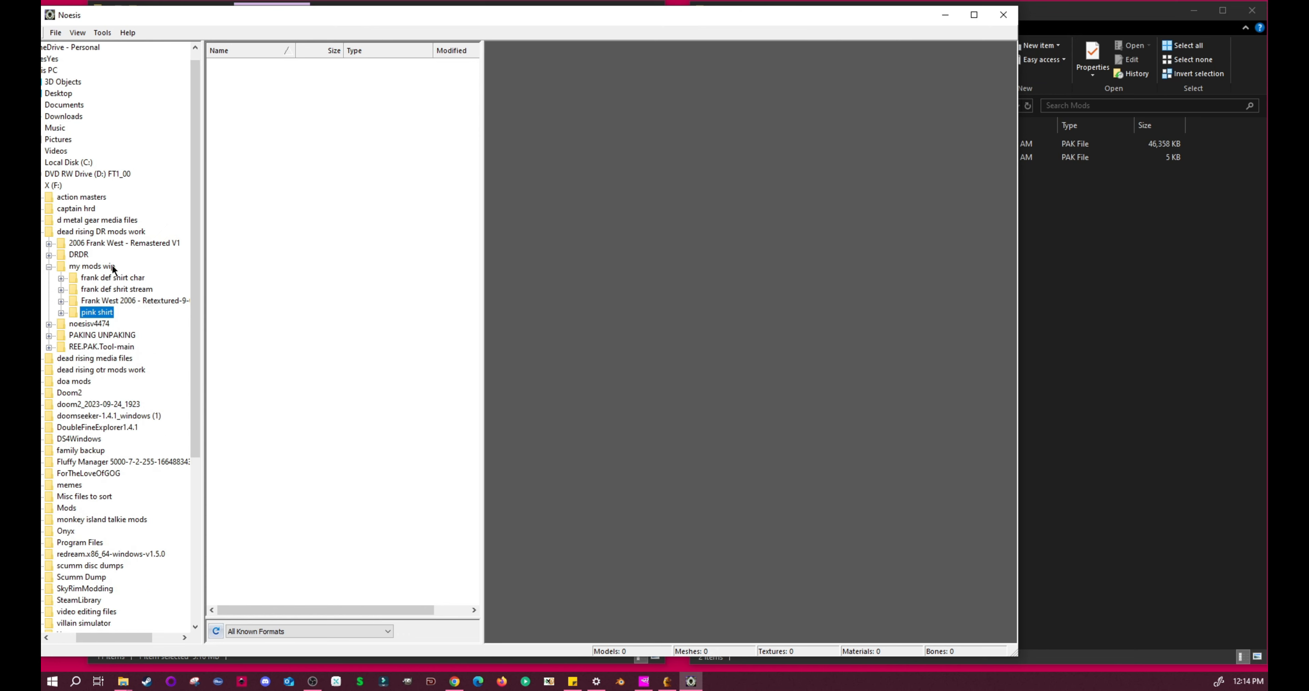
Browse the pink shirt mod to natives\stm\character\player\pl00\model\model_c001\texture.
left_click(61, 313)
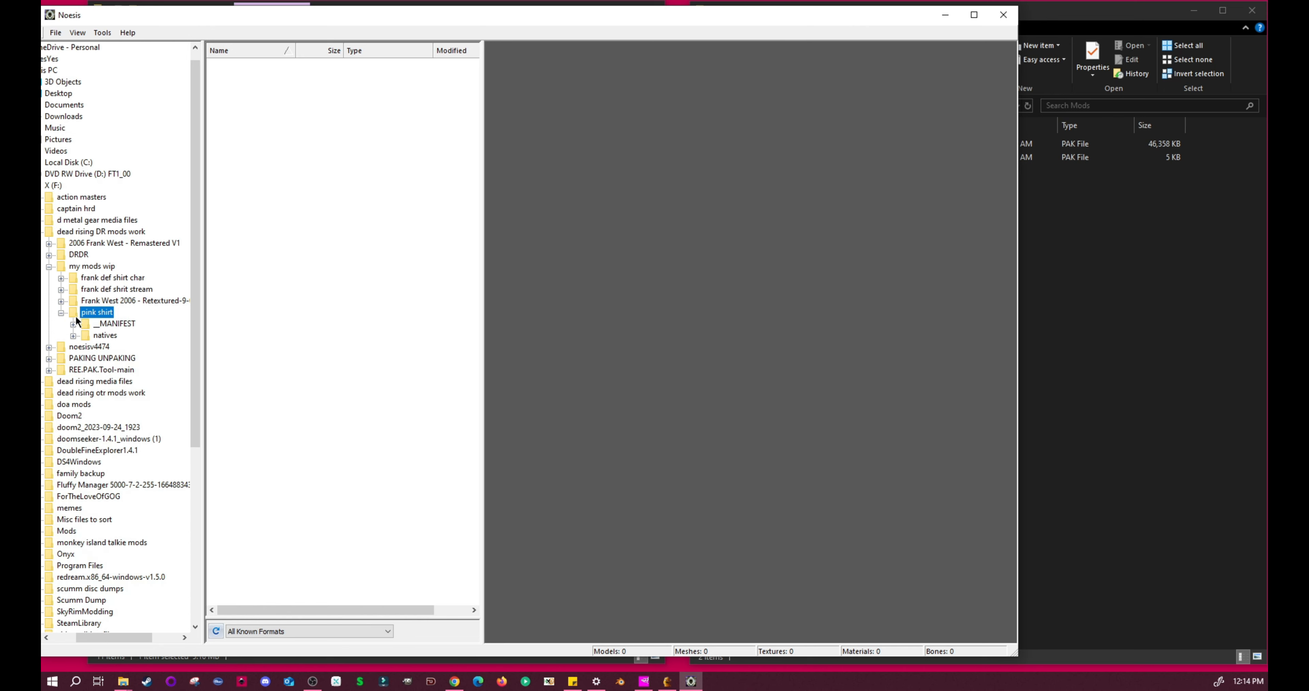
left_click(73, 335)
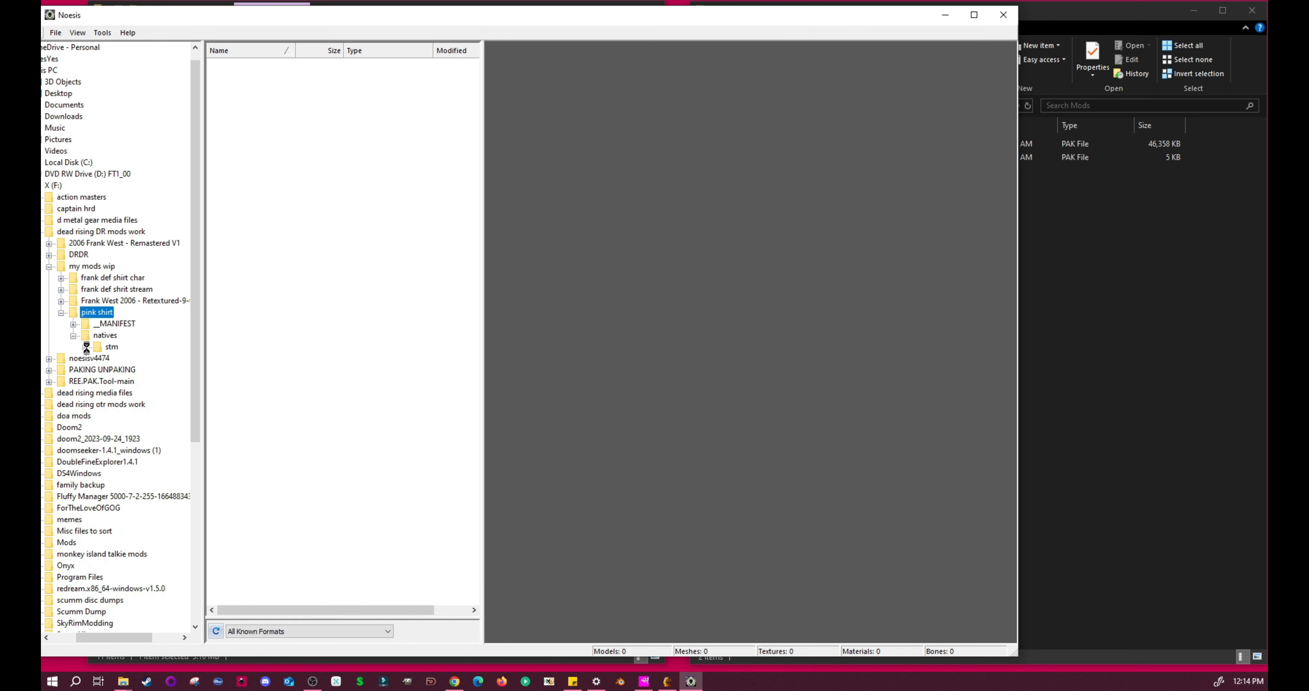
left_click(85, 346)
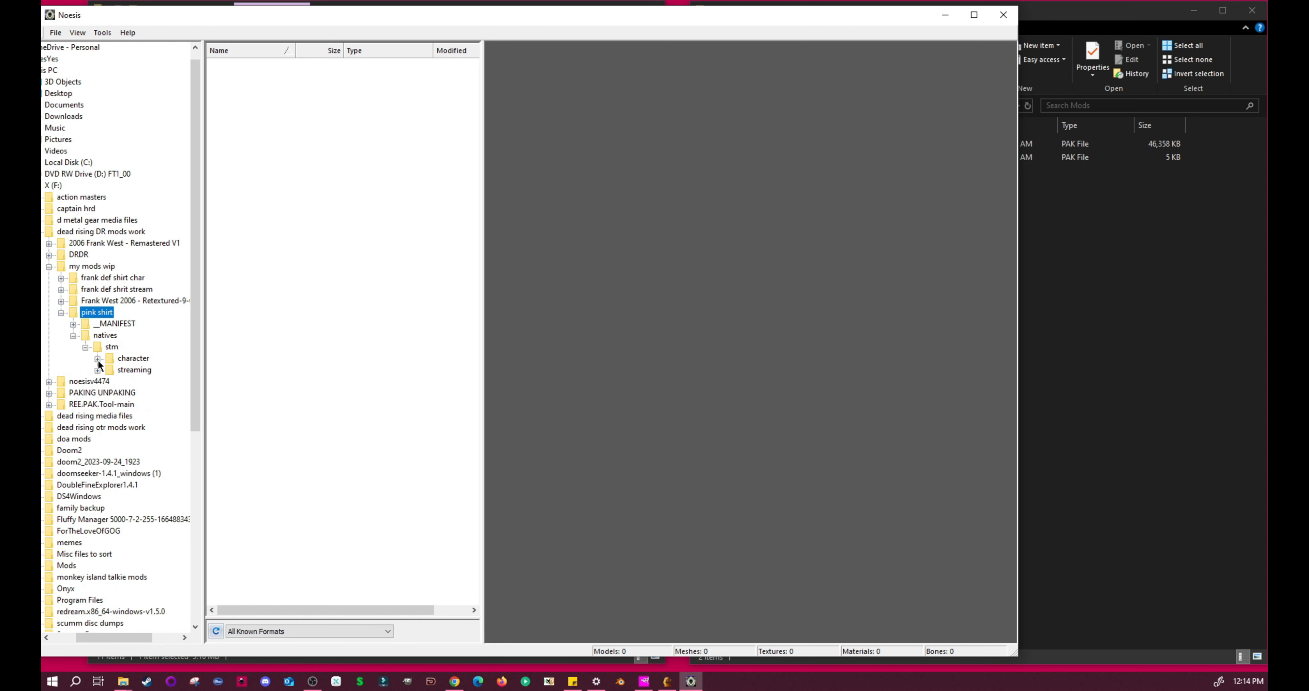
left_click(98, 359)
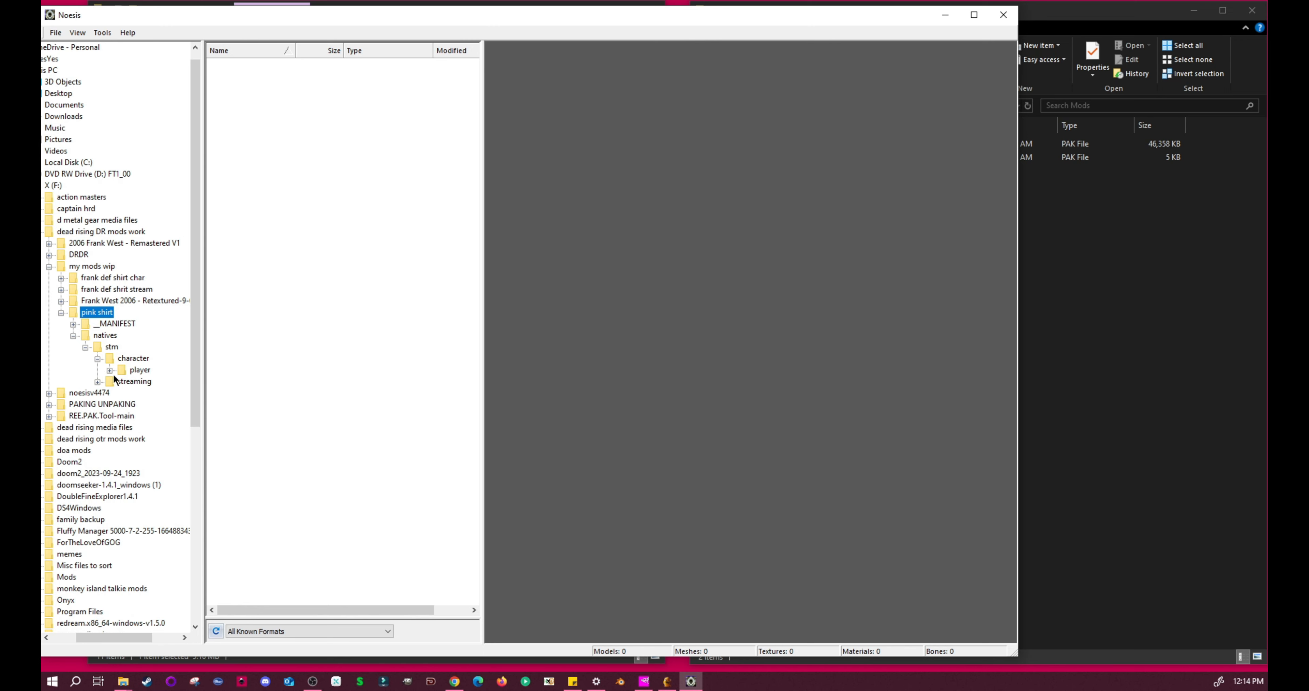
left_click(110, 370)
left_click(122, 382)
left_click(134, 393)
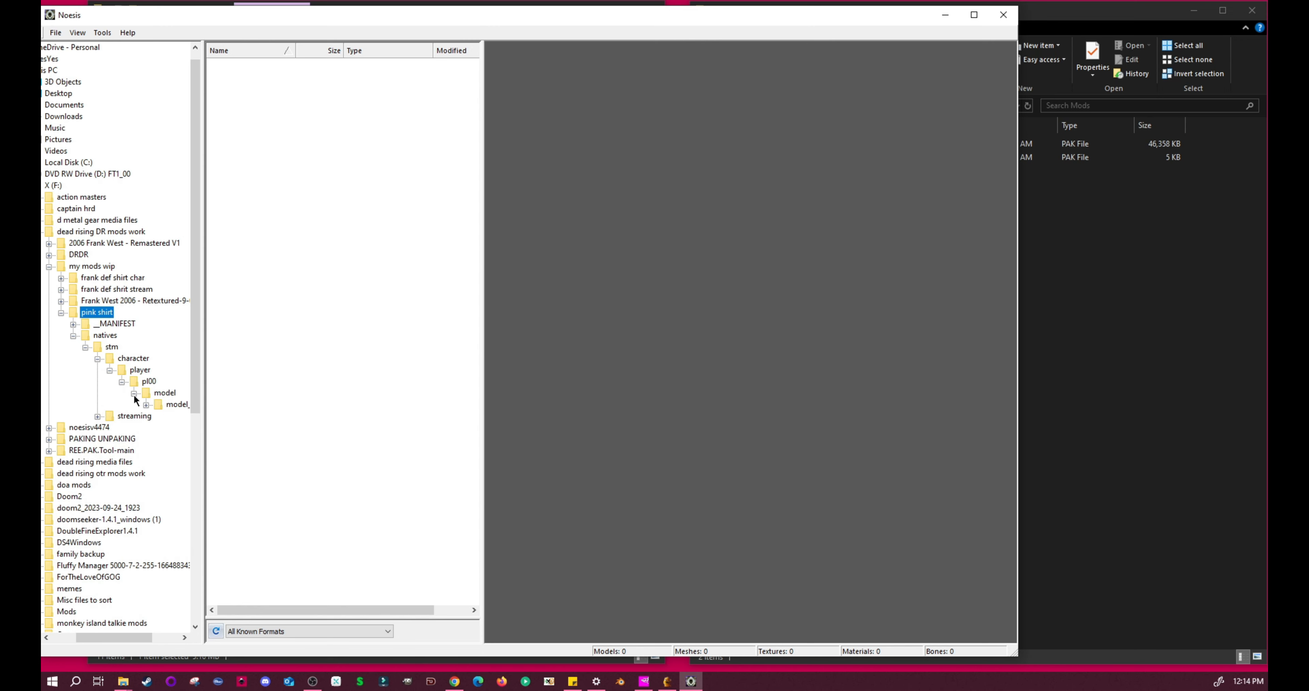
left_click(147, 405)
left_click(179, 416)
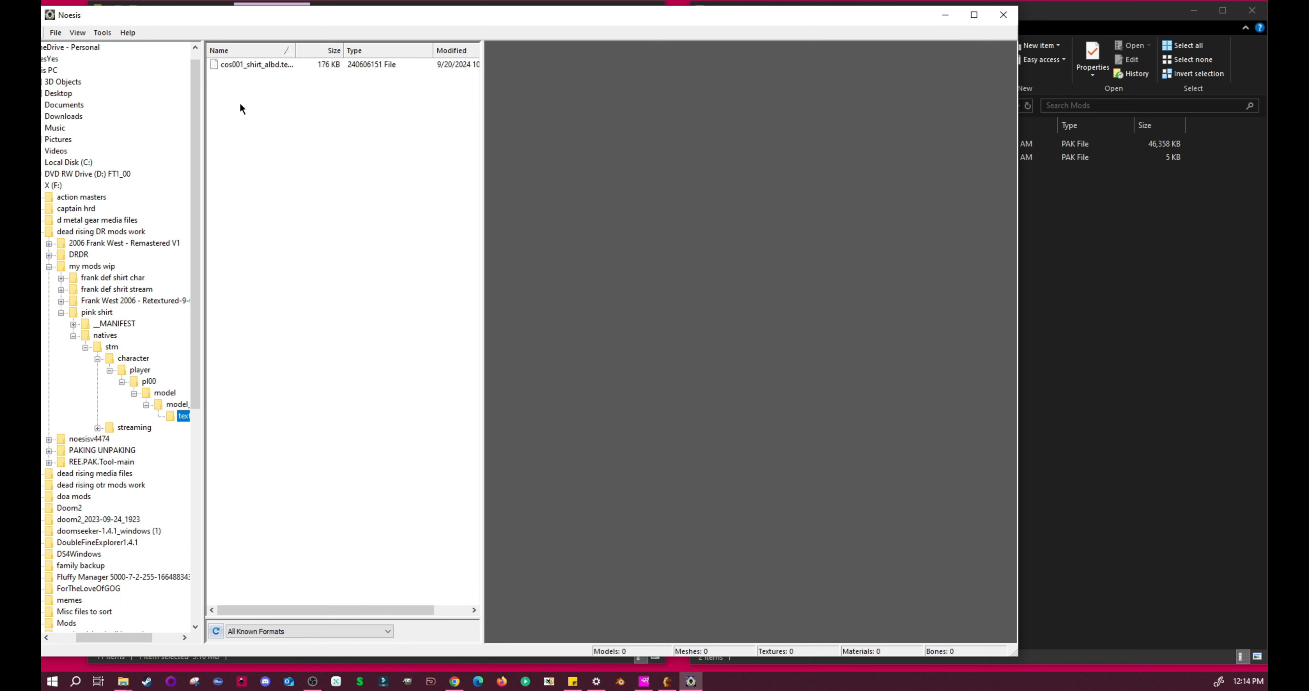
Preview the character folder's cos001_shirt_albd texture, export it as a TGA image, and refresh the texture folder.
left_click(278, 64)
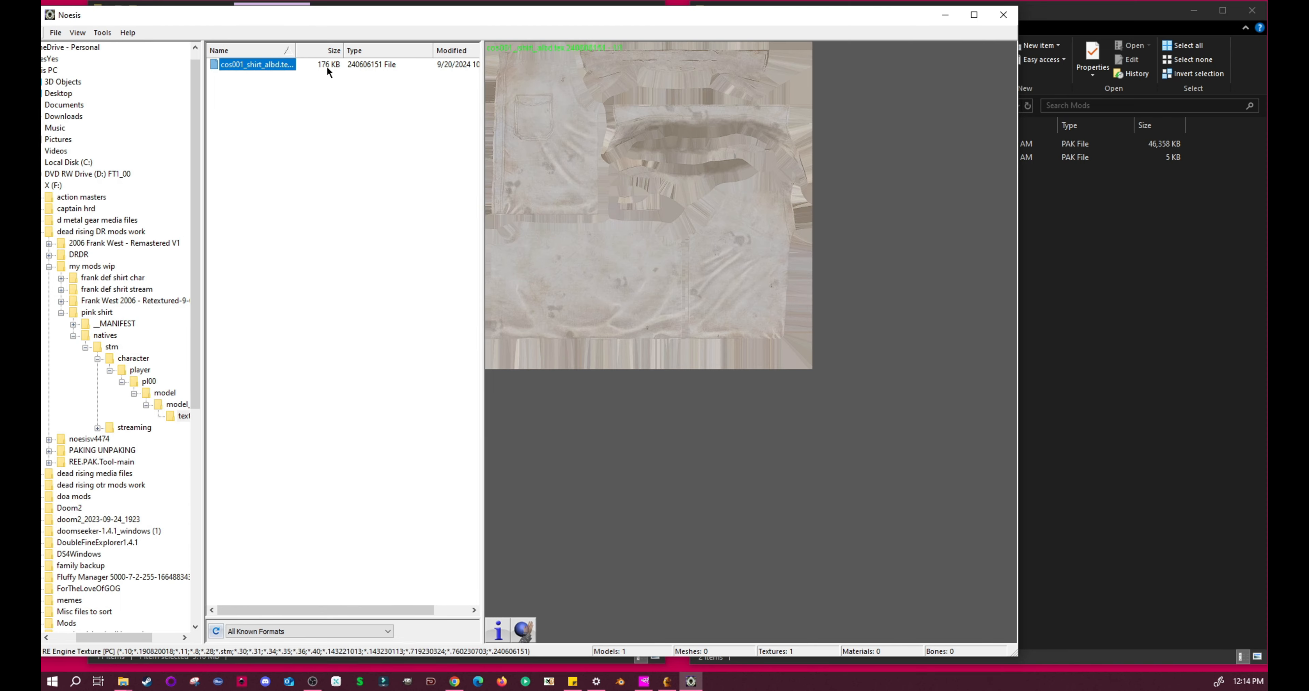
right_click(265, 64)
left_click(269, 84)
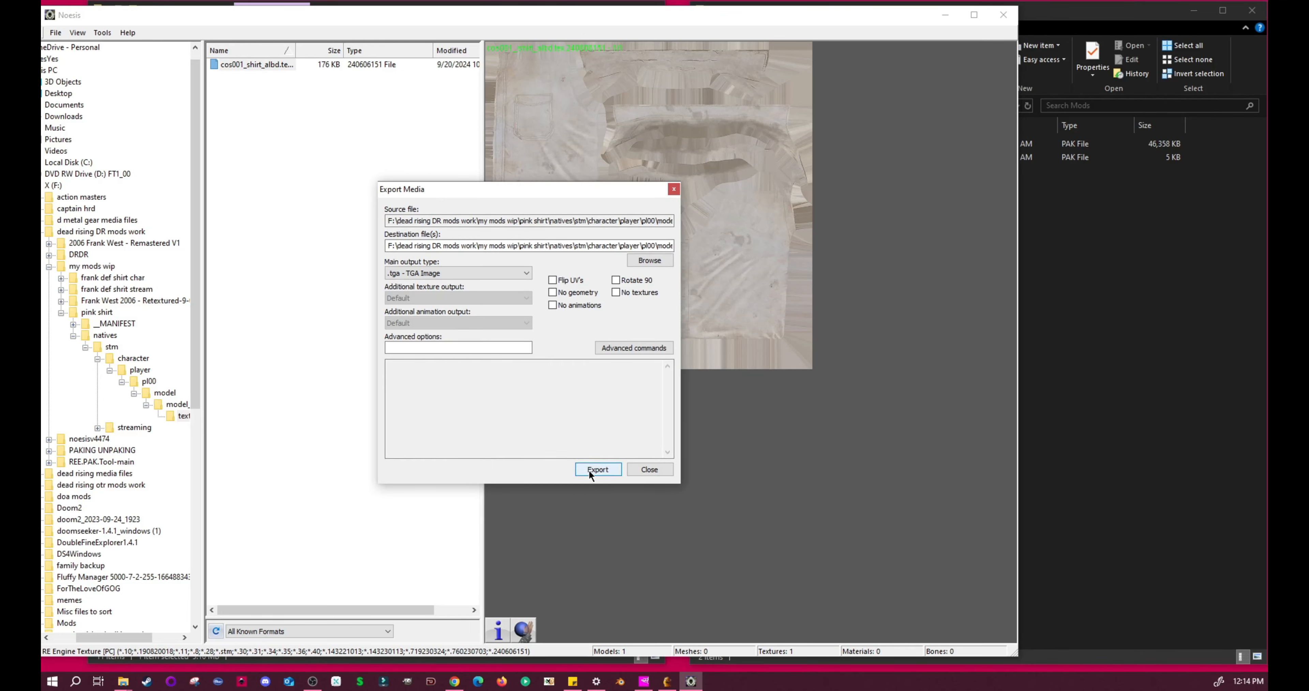
left_click(591, 469)
left_click(536, 362)
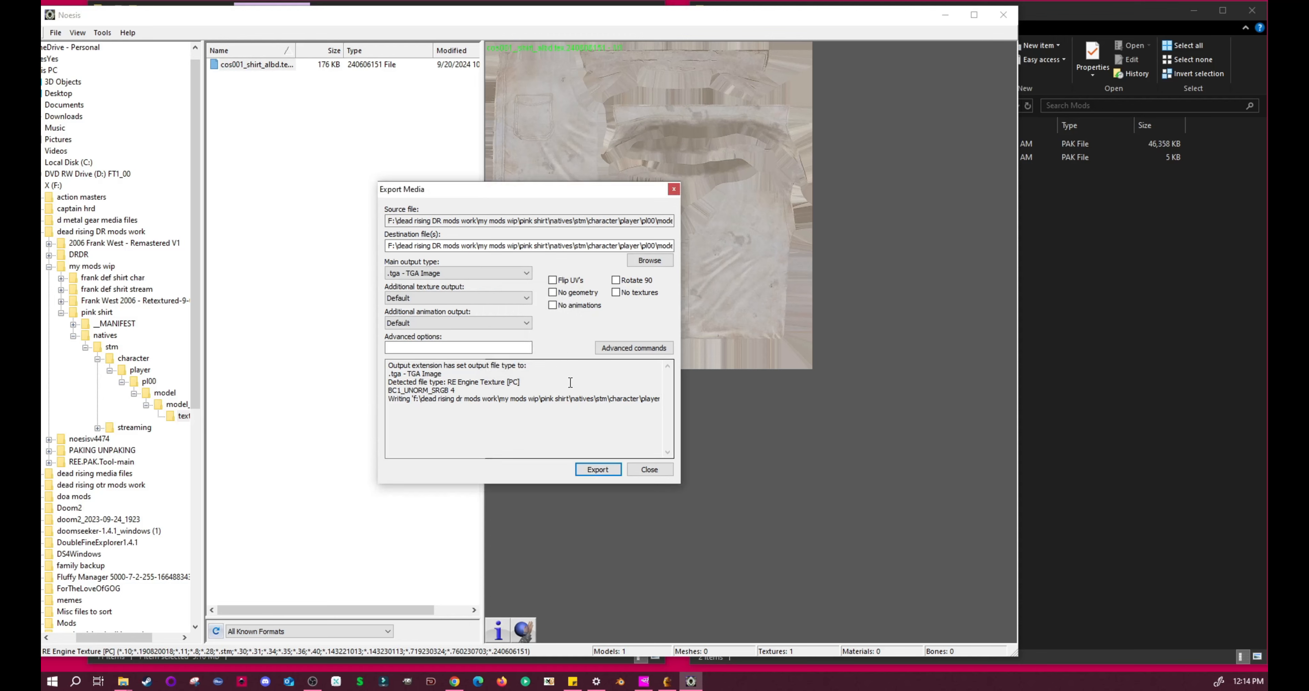
left_click(649, 468)
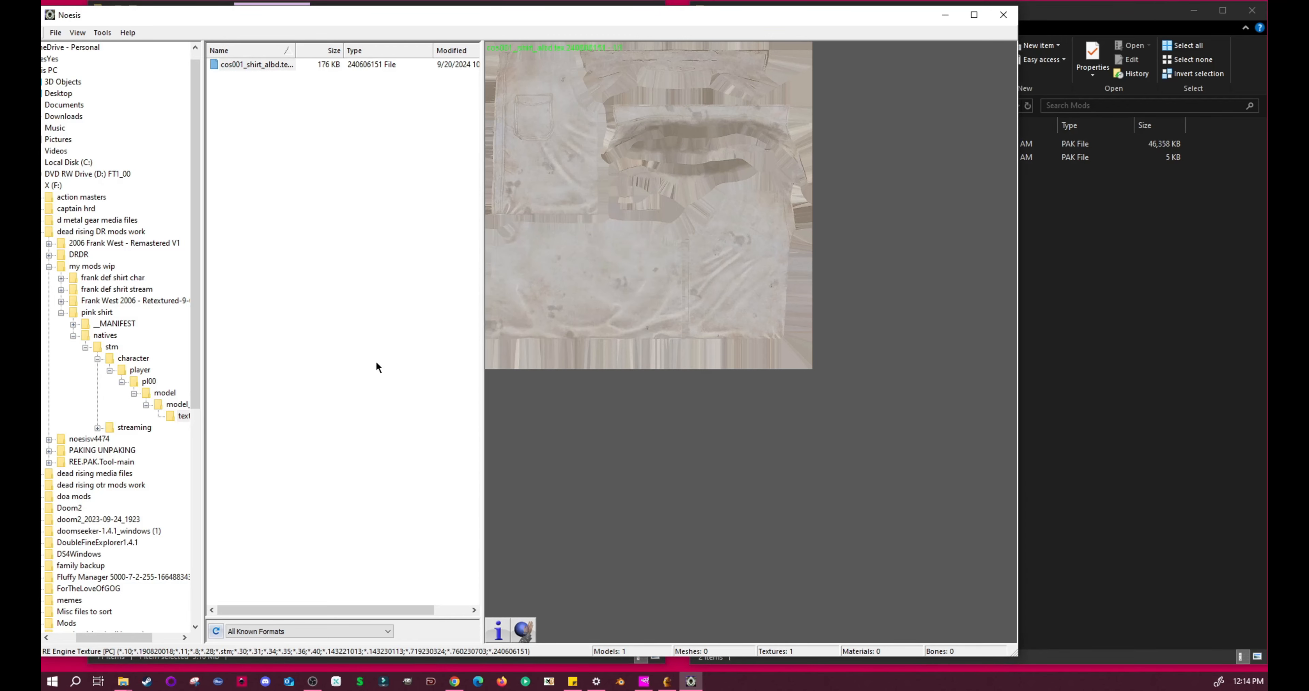
left_click(180, 415)
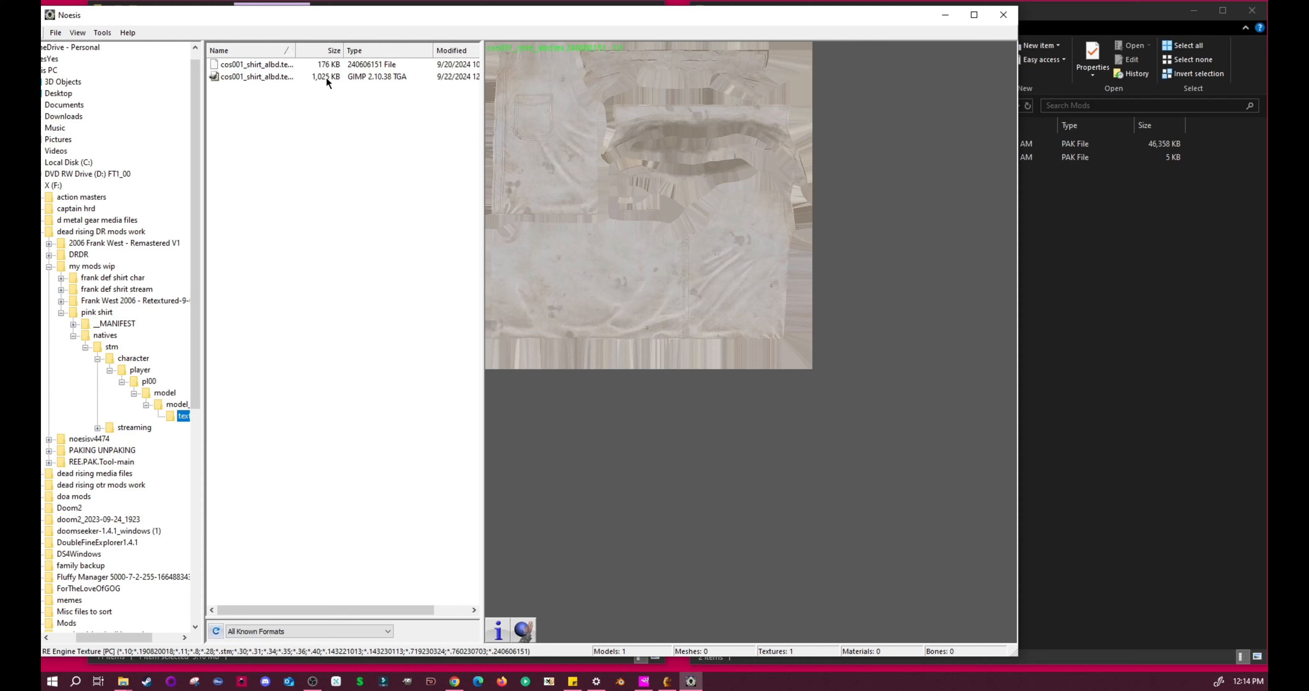
Browse the mod's streaming branch to character\player\pl00\model\model_c001\texture.
left_click(97, 427)
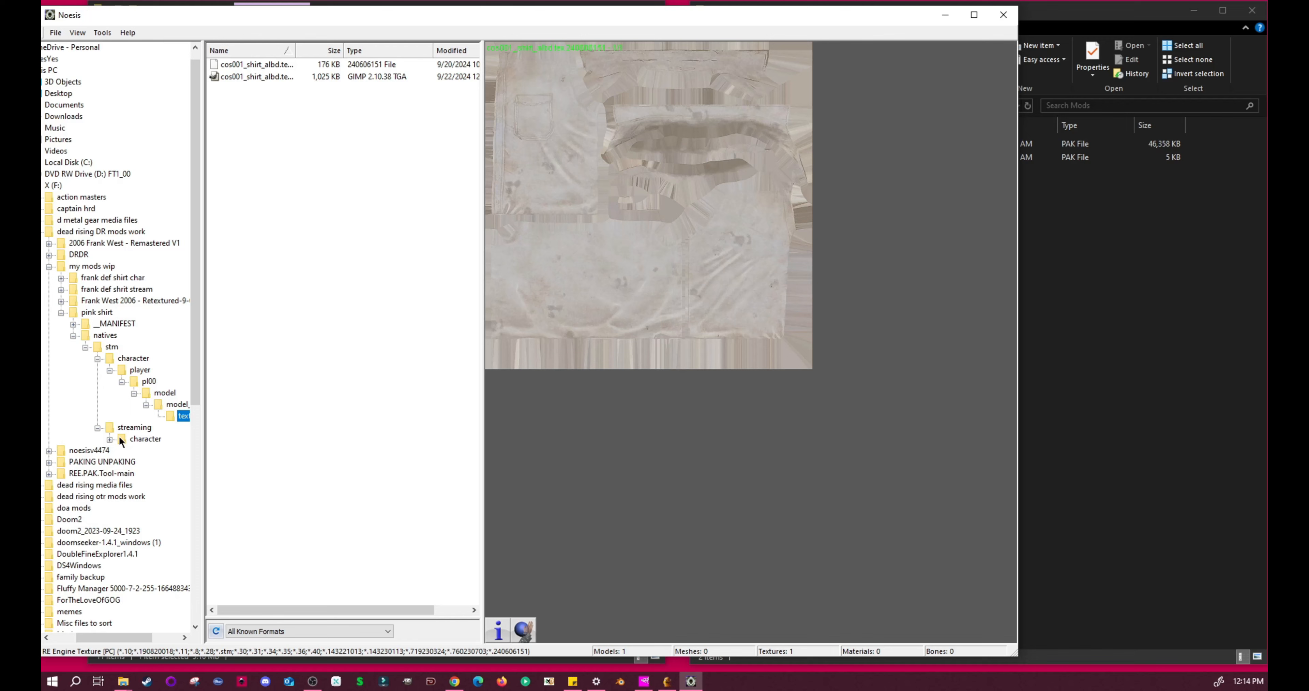
left_click(109, 439)
left_click(122, 451)
left_click(133, 462)
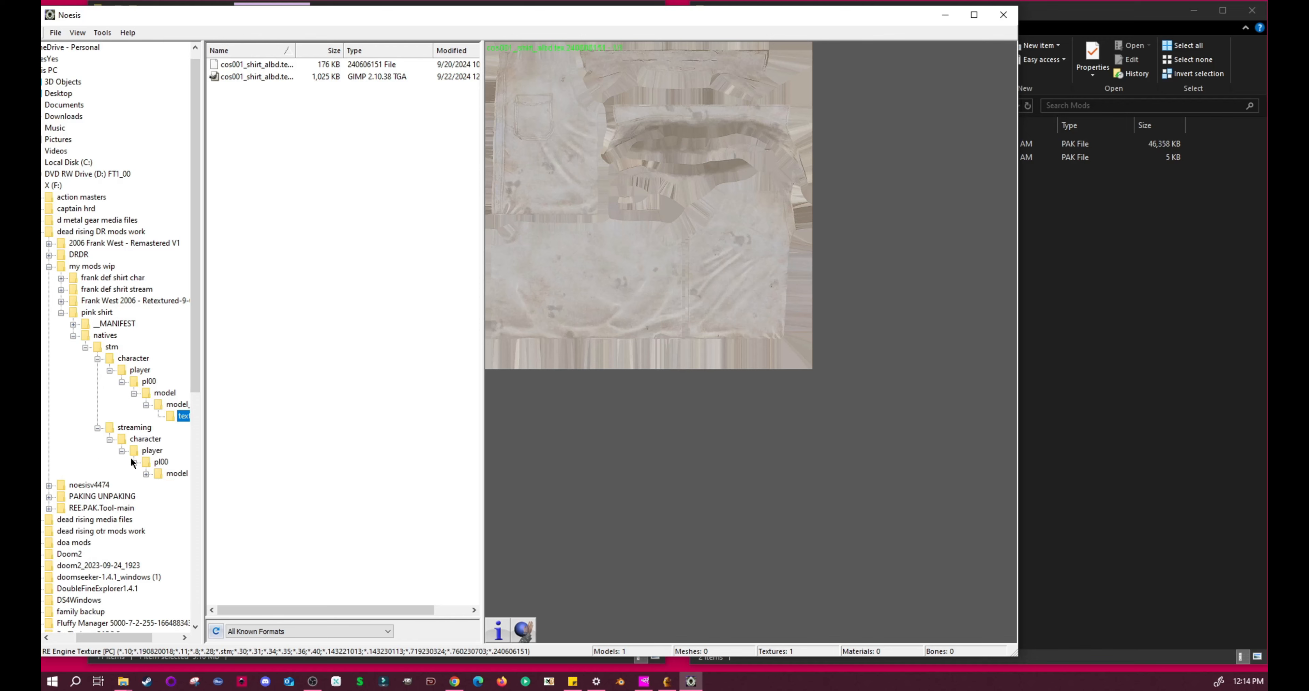
left_click(146, 473)
left_click(158, 485)
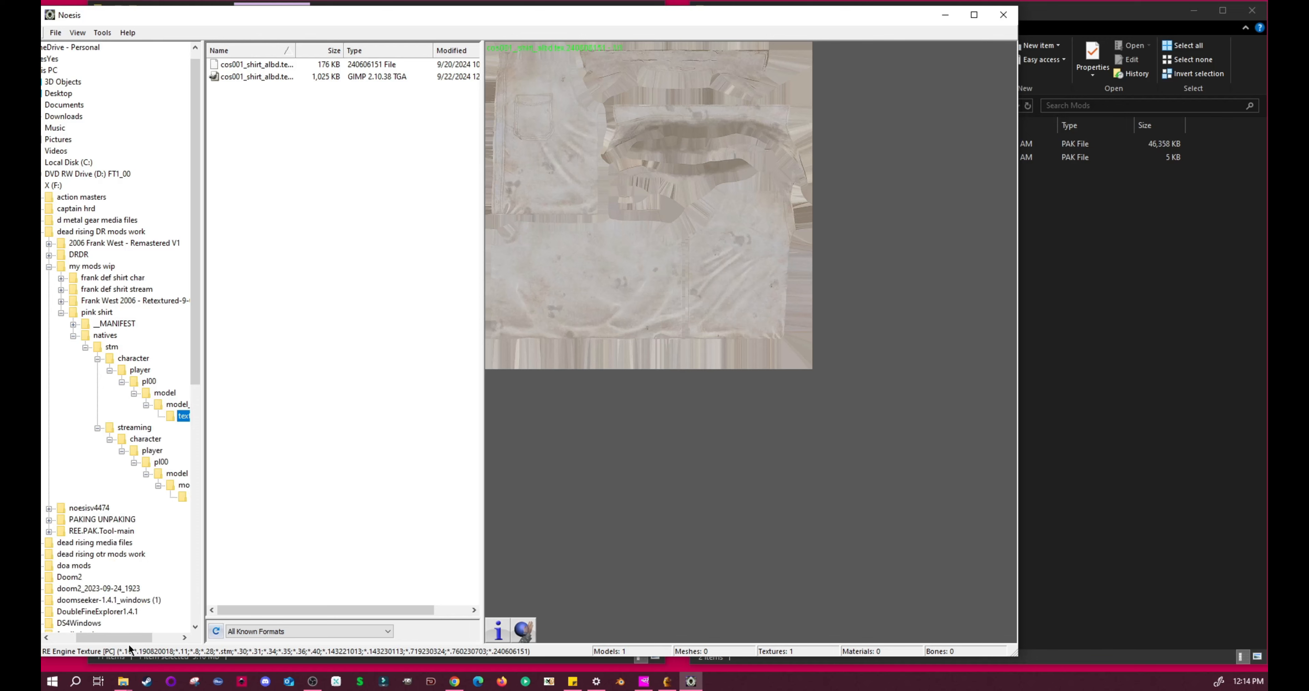
left_click_drag(130, 639, 156, 637)
left_click(147, 496)
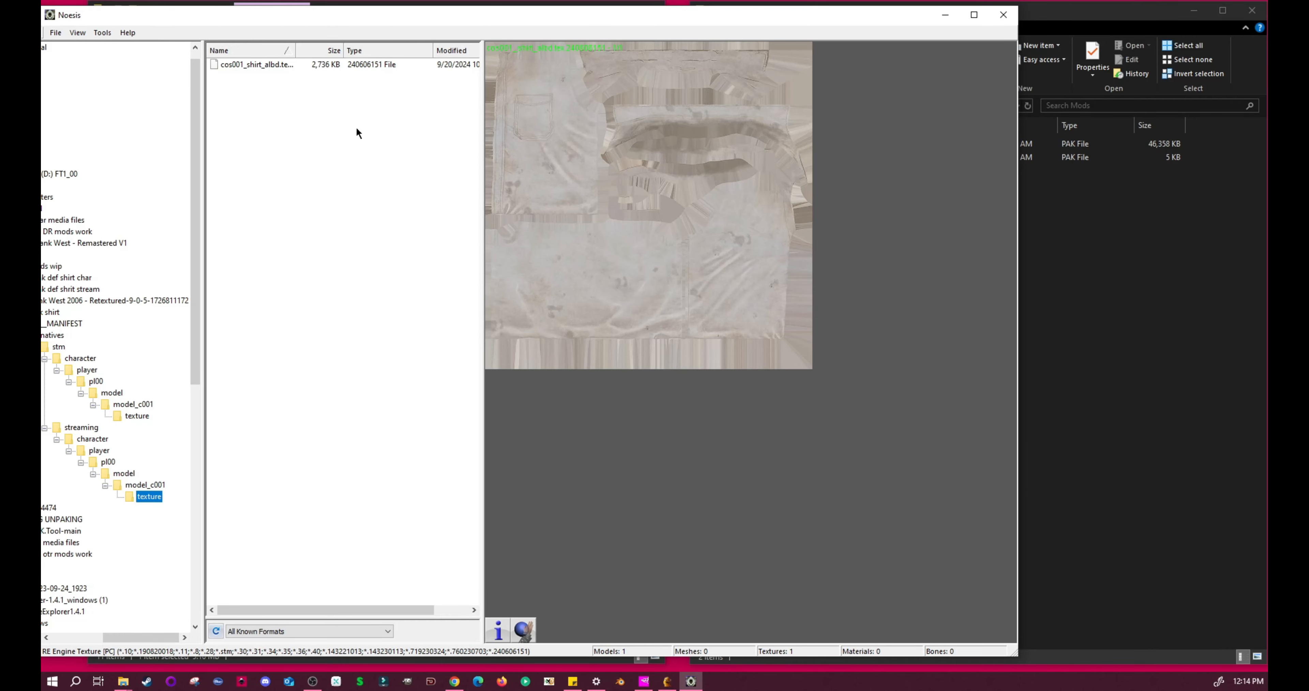
Export the streaming folder's cos001_shirt_albd texture as a TGA image and refresh the texture folder.
left_click(270, 67)
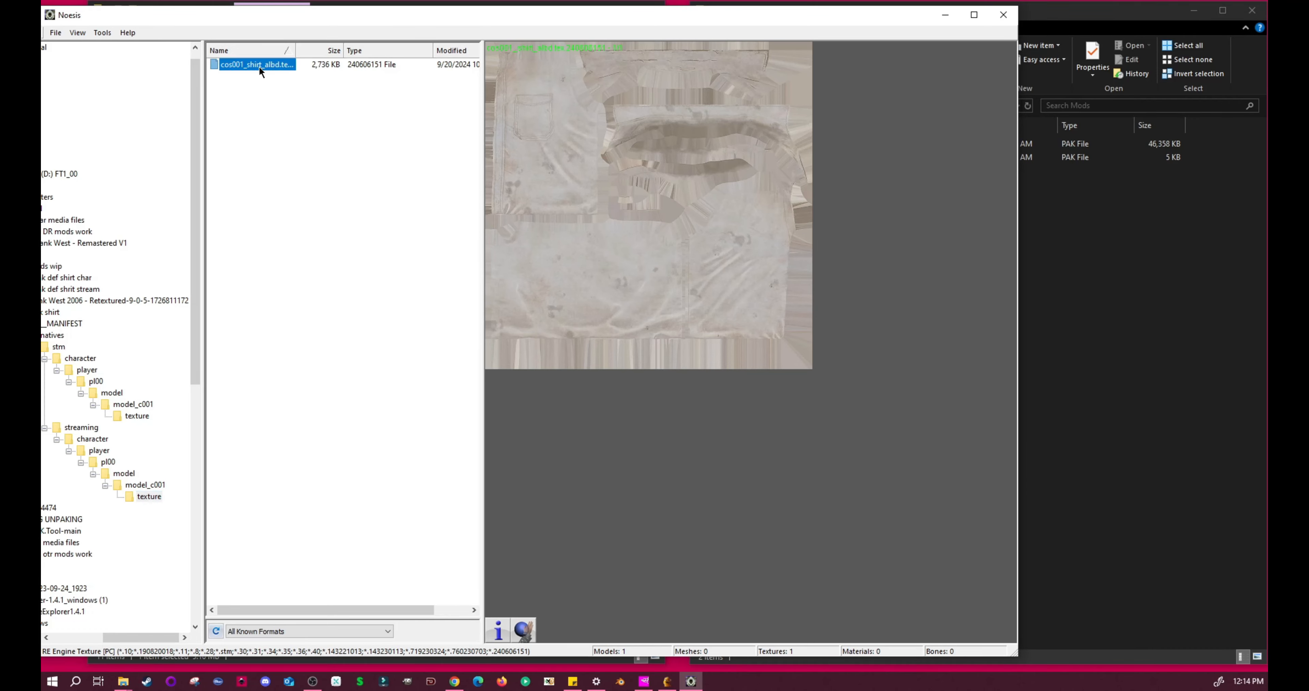
right_click(259, 65)
left_click(258, 90)
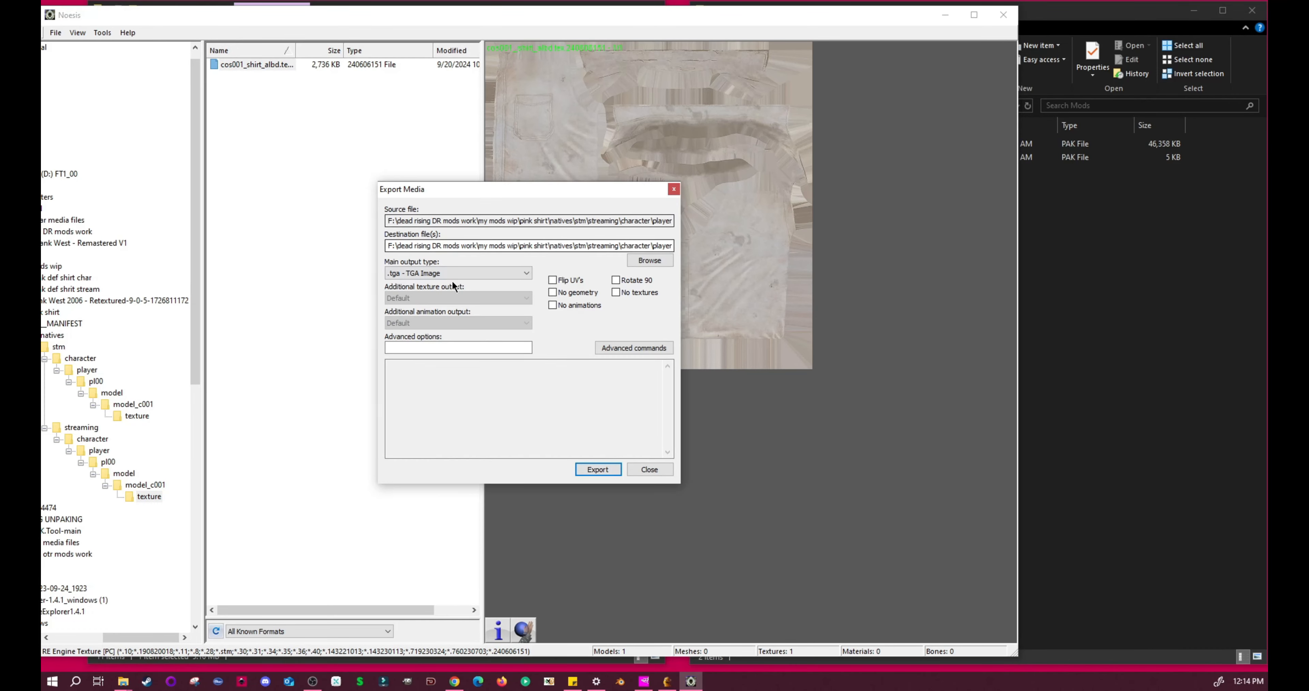
left_click(595, 468)
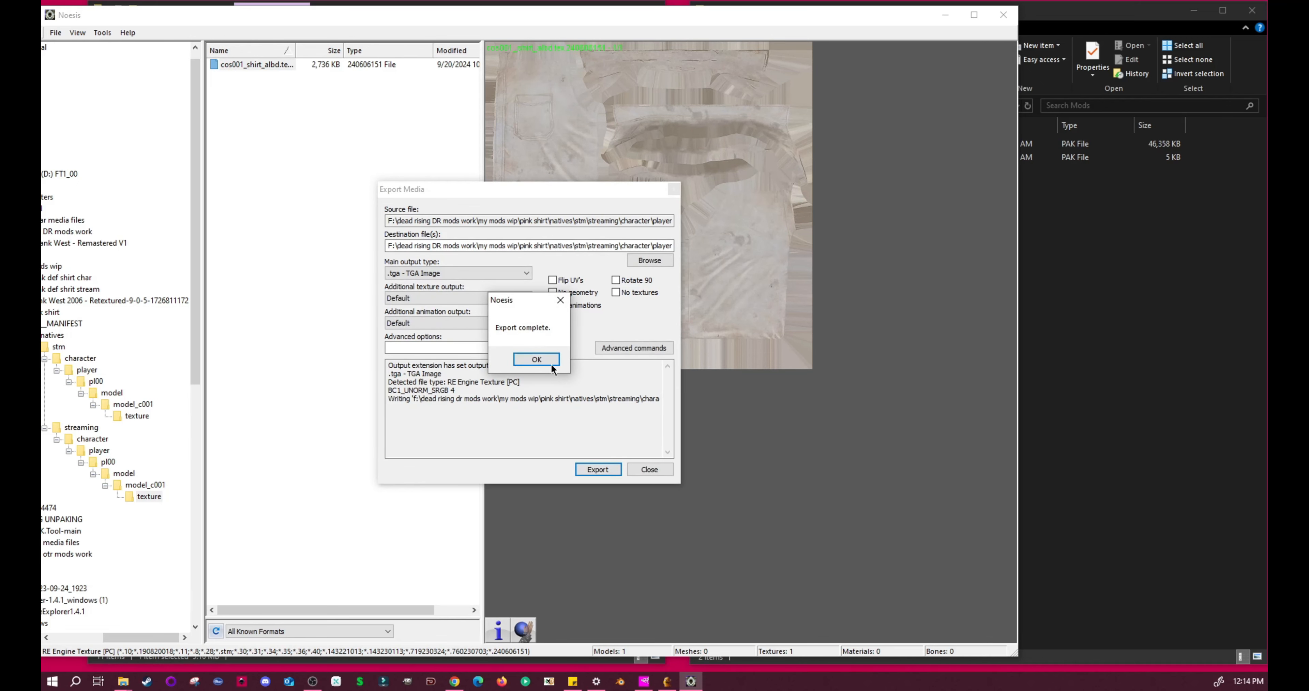
left_click(552, 364)
left_click(646, 469)
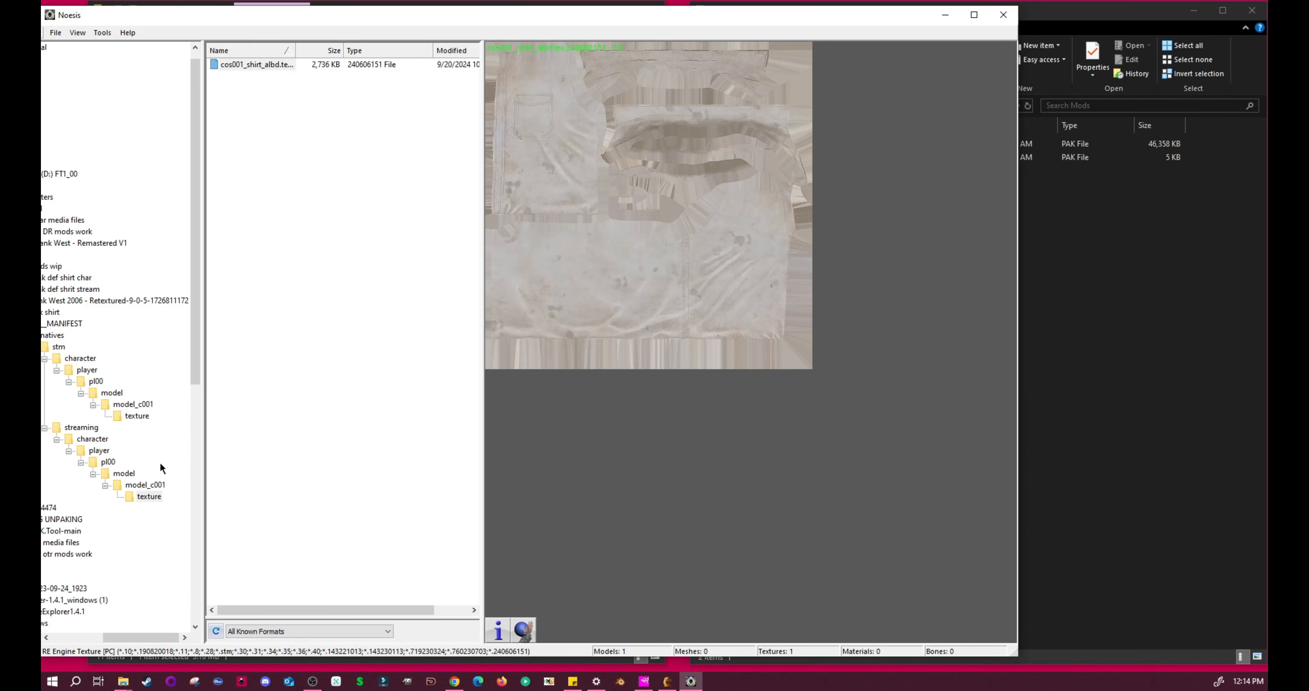
left_click(149, 496)
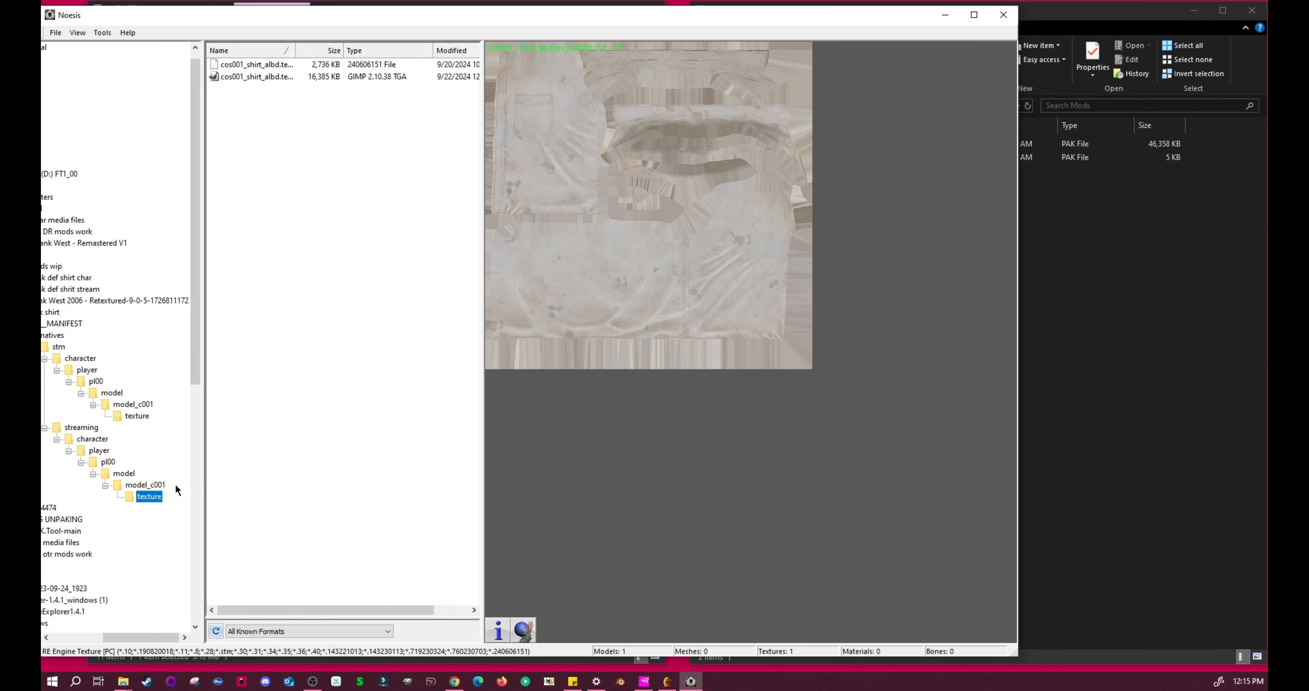
left_click_drag(154, 634, 136, 633)
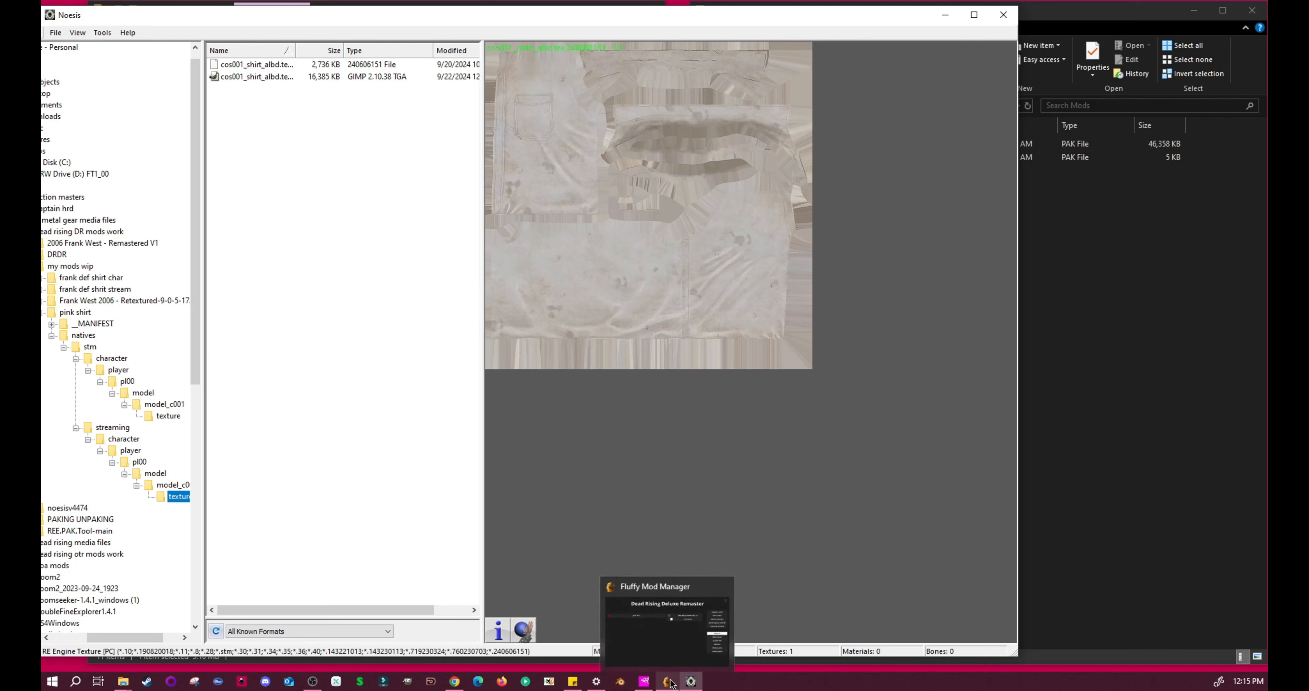
Switch to GIMP and close both old solid-pink shirt images, discarding their changes.
left_click(411, 684)
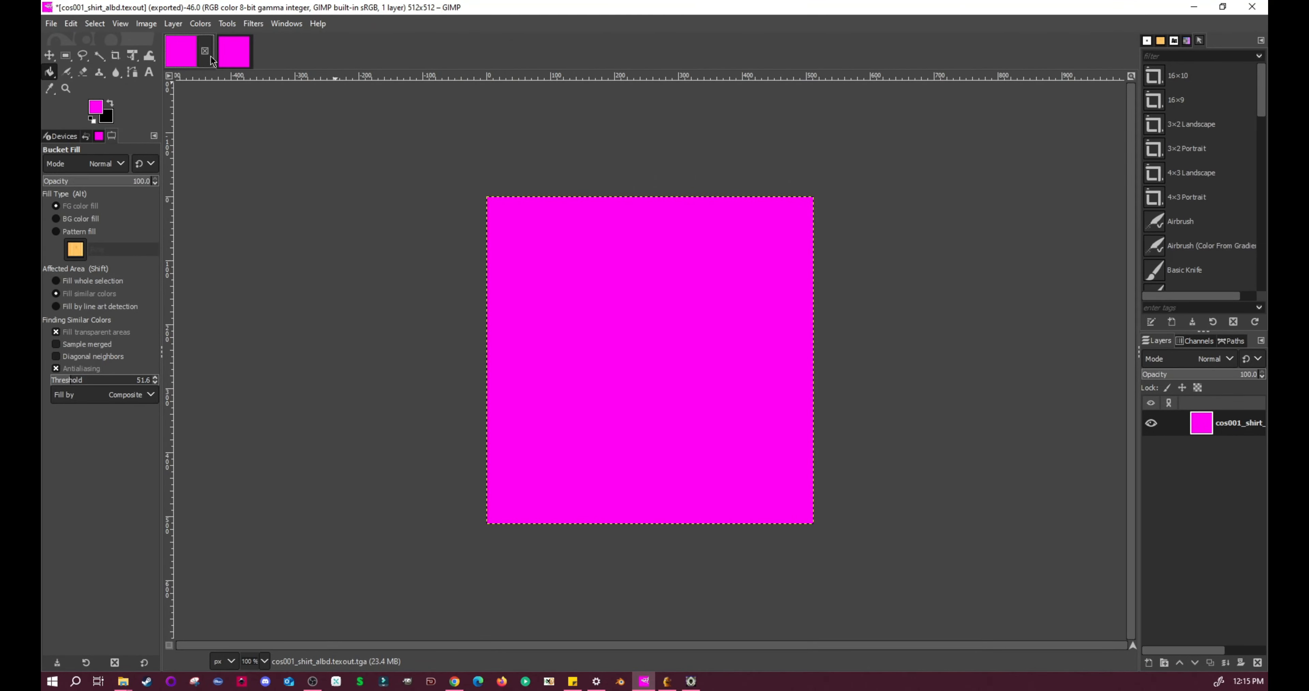
key("ctrl+w")
key("ctrl+d")
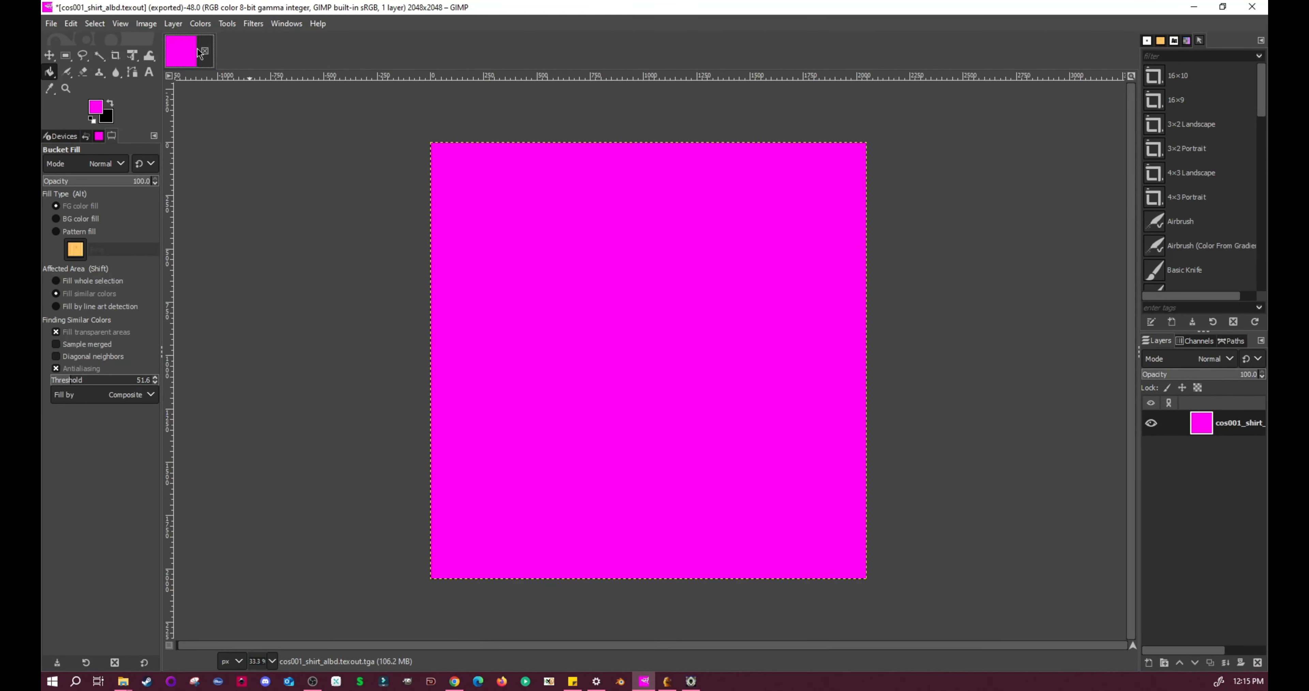
key("ctrl+w")
left_click(745, 422)
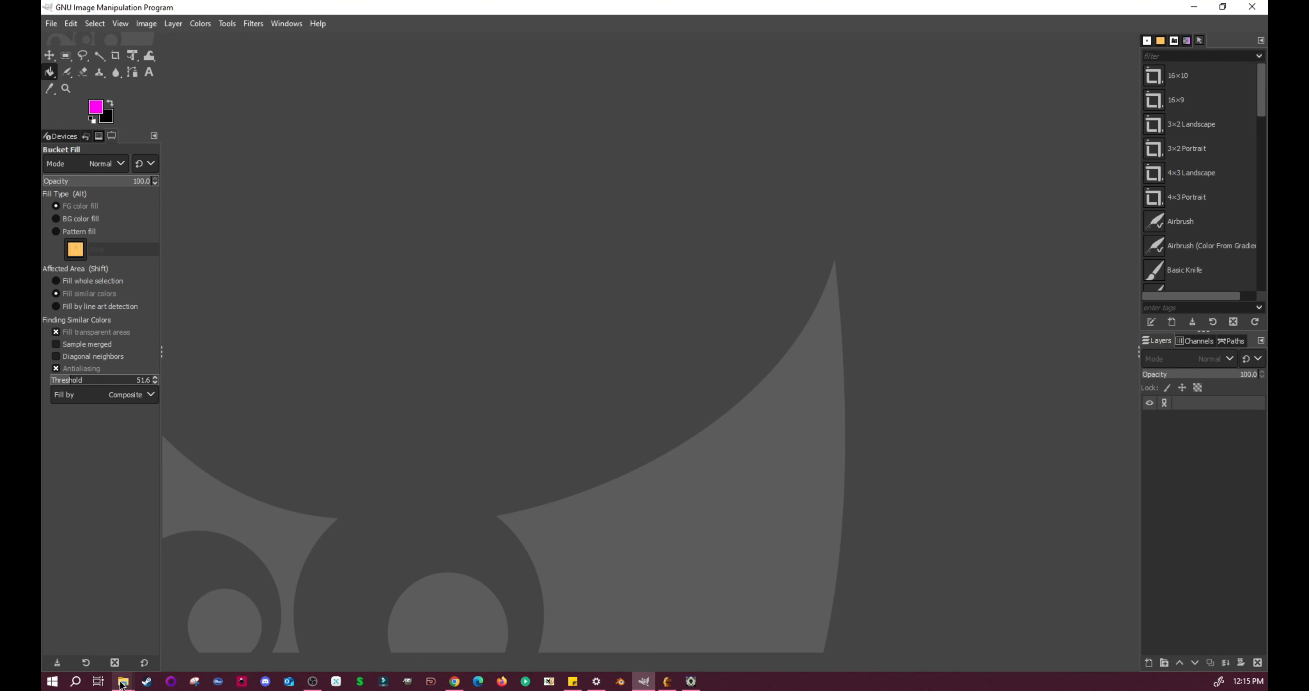
Open cos001_shirt_albd.texout.tga from the mod's streaming texture folder as an image.
mouse_move(122, 684)
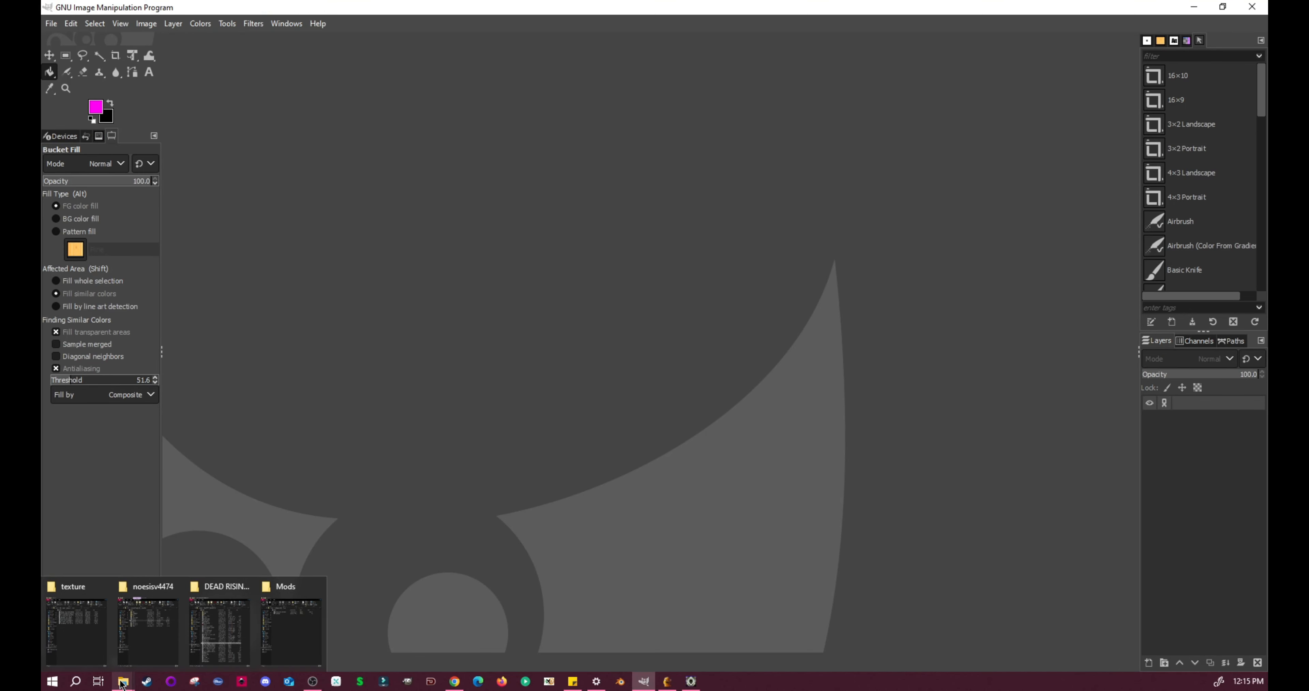
left_click(52, 24)
left_click(71, 74)
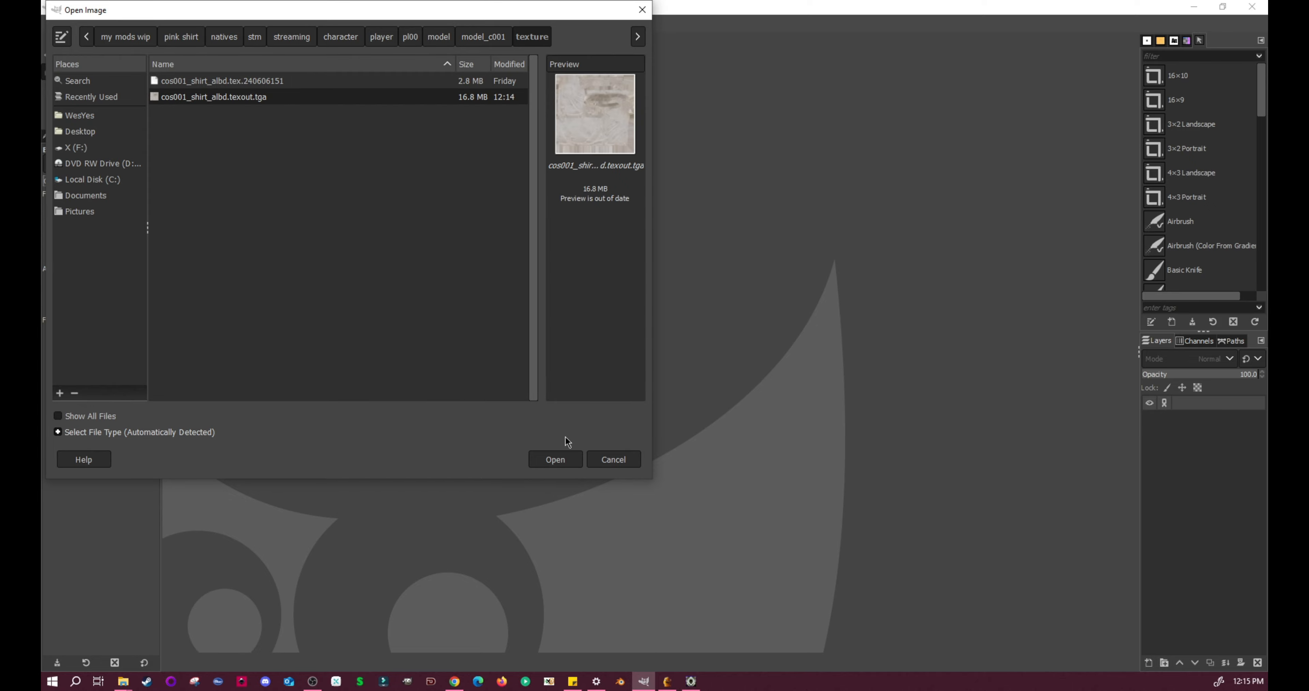
left_click(568, 457)
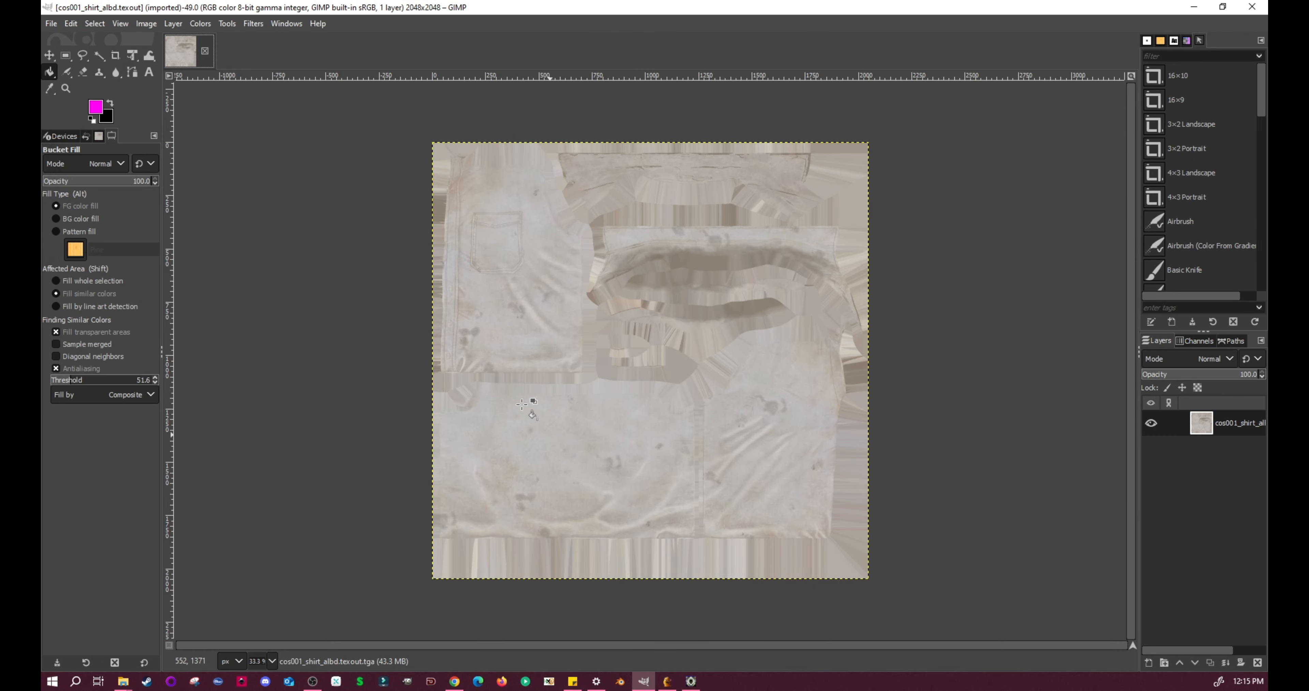
Open cos001_shirt_albd.texout.tga from the mod's non-streaming stm\character\player\pl00\model\model_c001\texture folder as a second image.
left_click(51, 24)
left_click(71, 73)
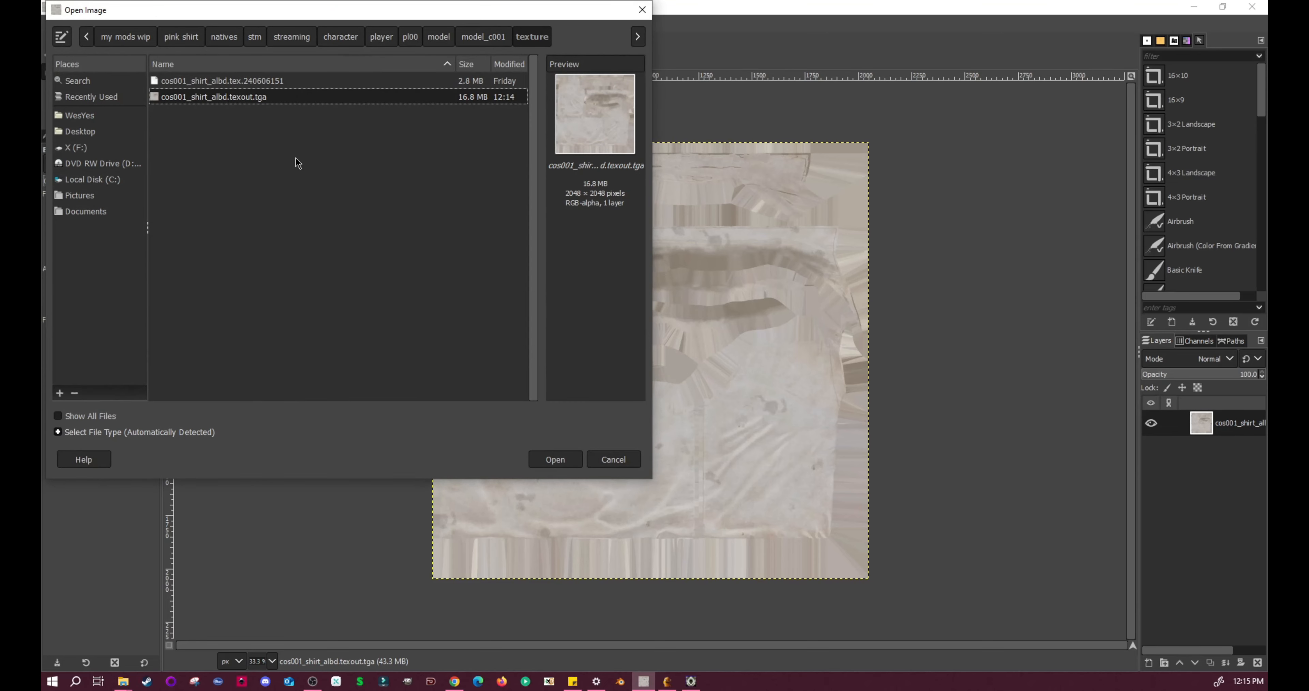
left_click(254, 38)
double_click(198, 81)
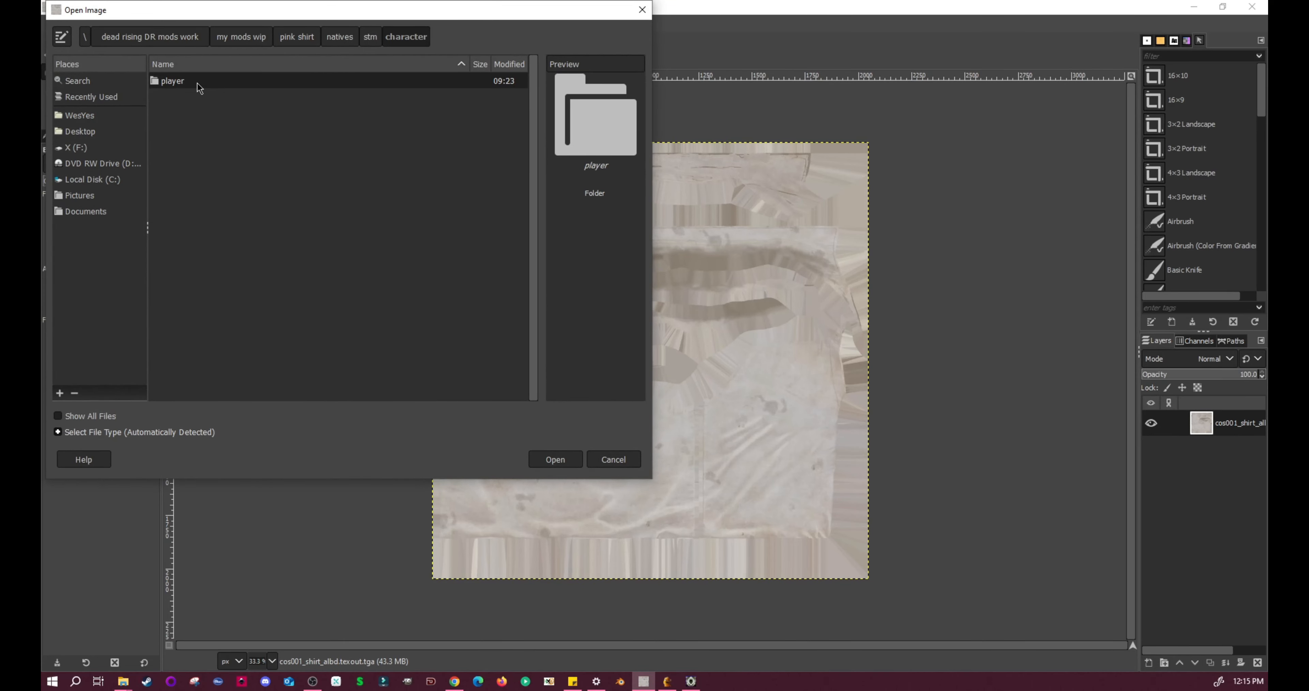
double_click(198, 82)
double_click(198, 82)
double_click(198, 82)
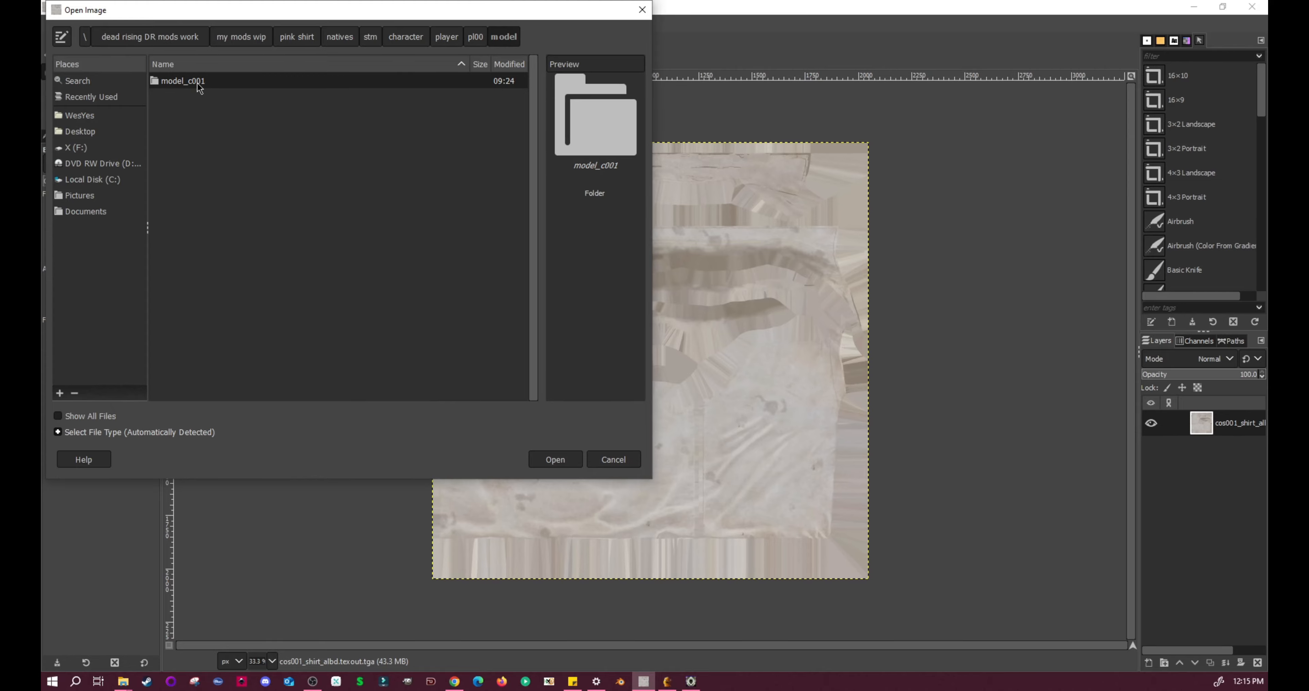
double_click(198, 82)
double_click(198, 82)
left_click(223, 96)
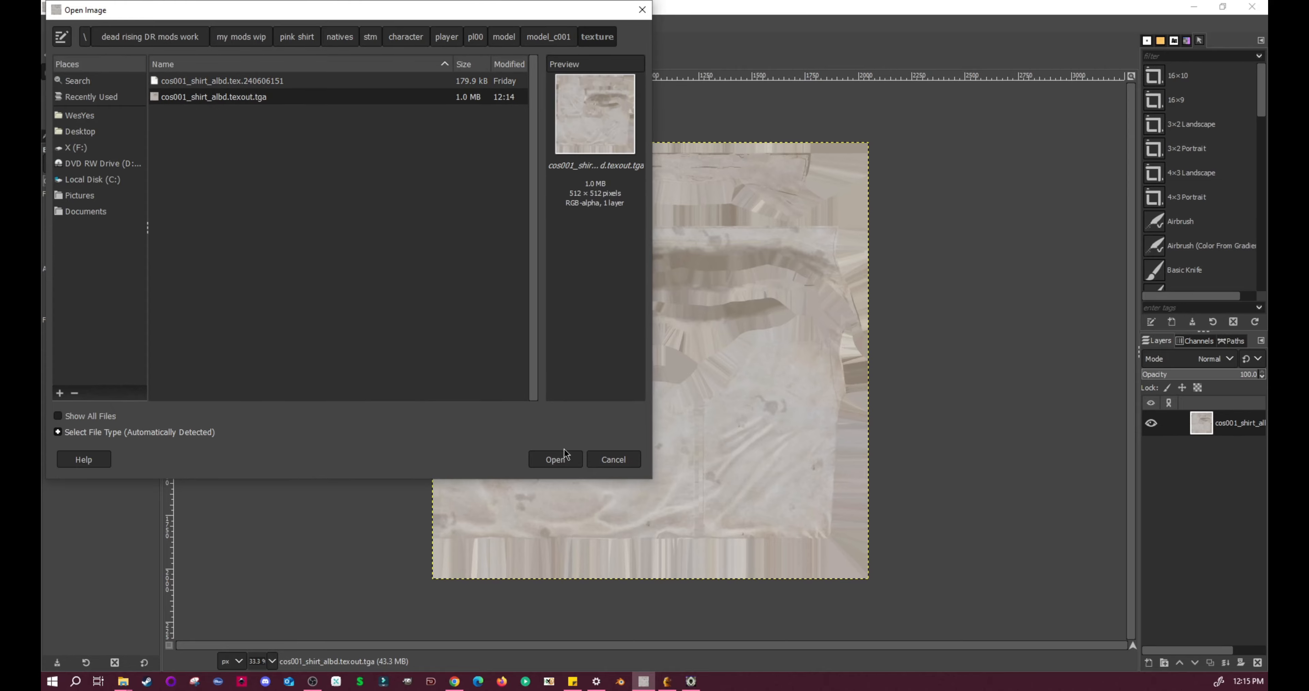
left_click(562, 460)
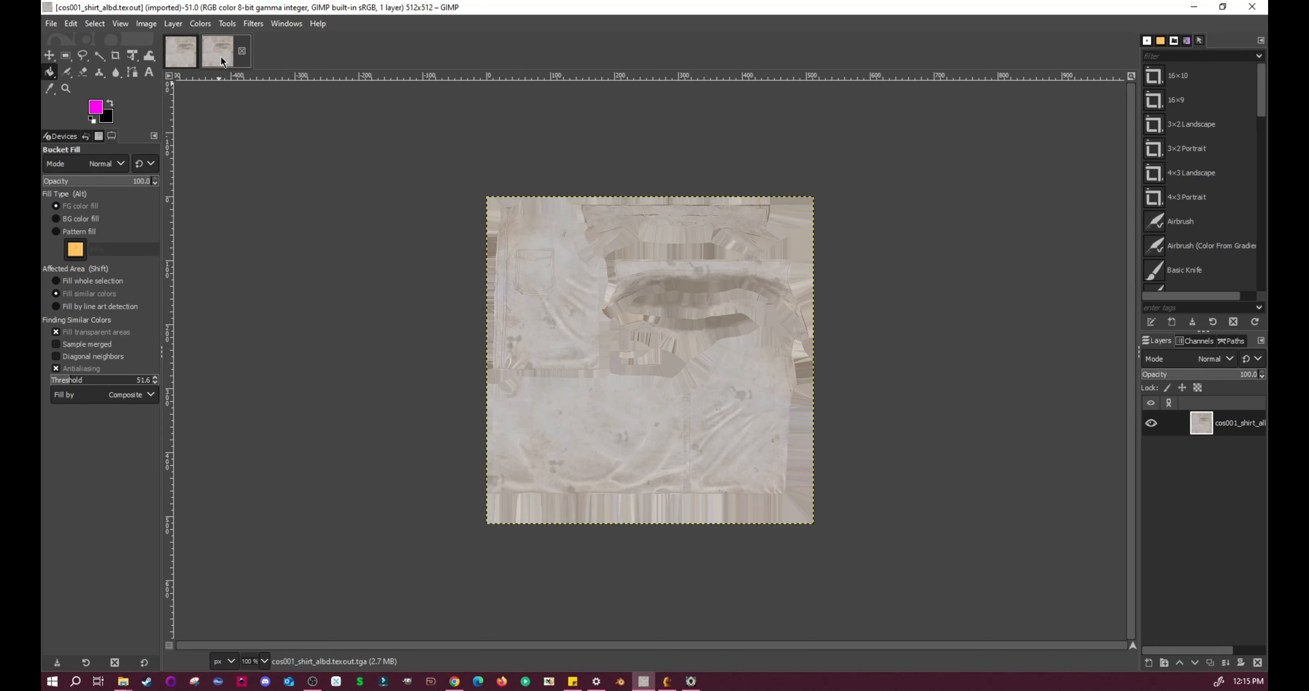
Cover the 512×512 shirt texture with a new transparent layer filled with magenta ff00fb, and flatten the image.
left_click(186, 56)
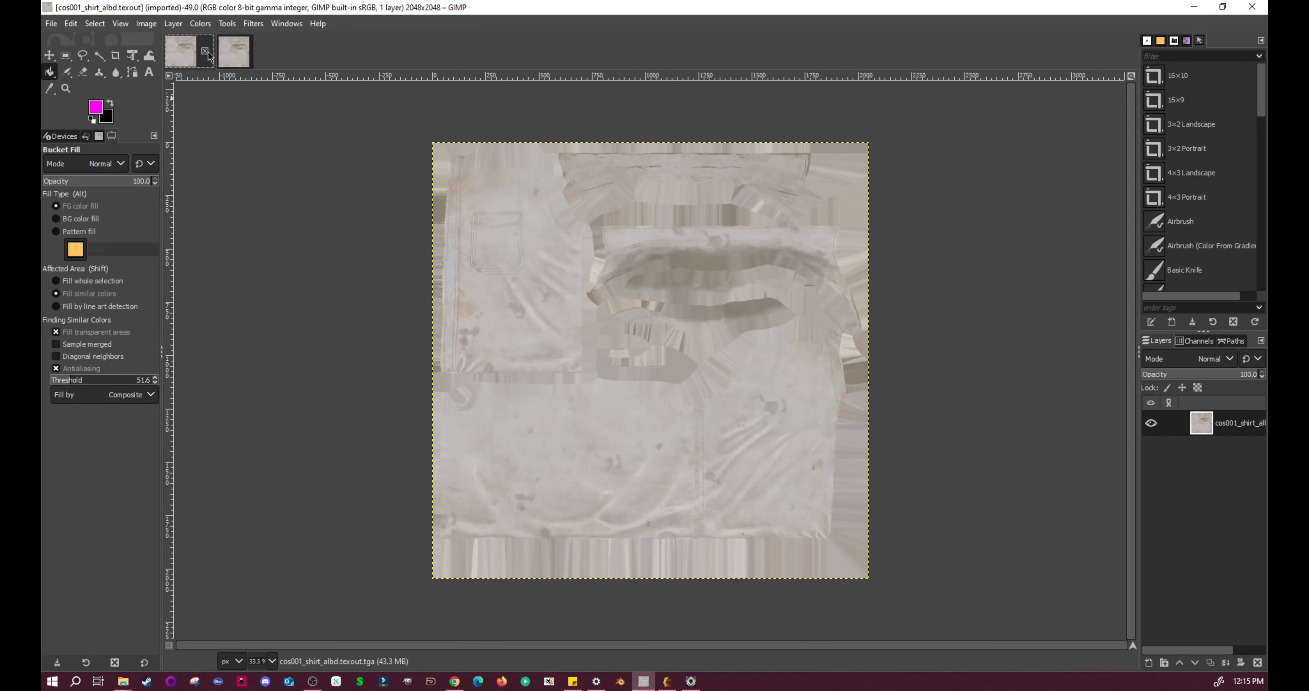
left_click(226, 50)
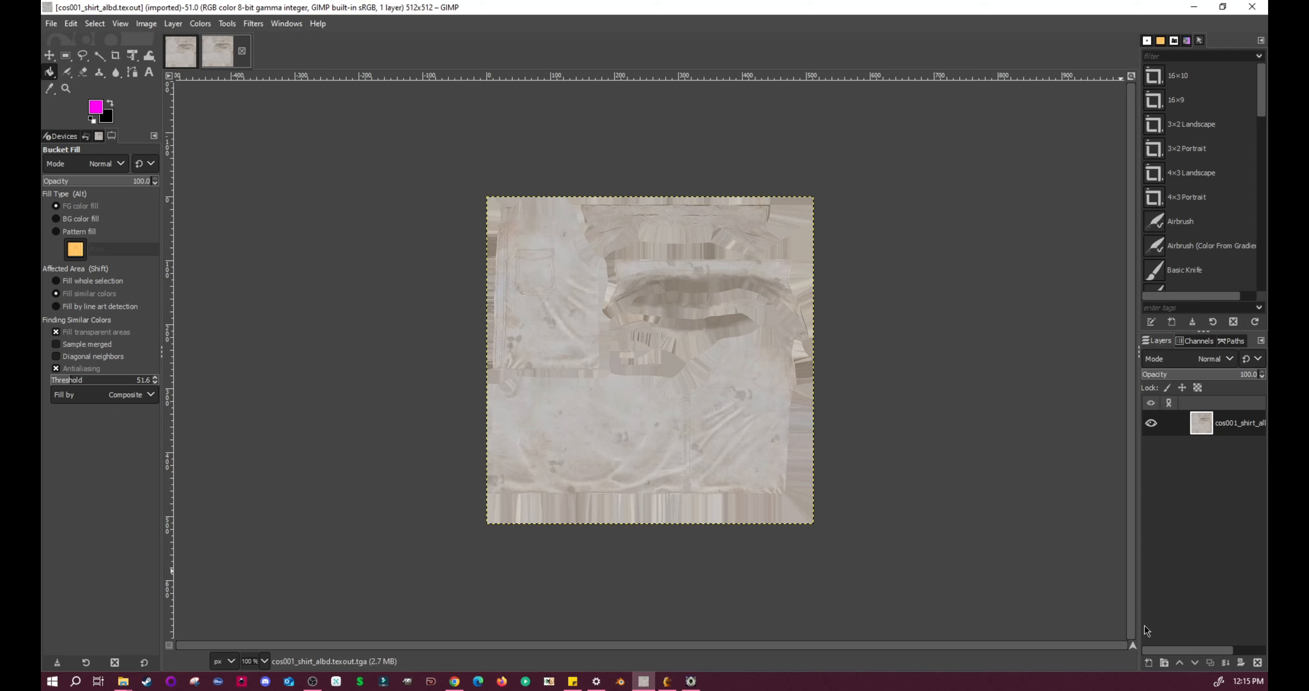
left_click(1149, 663)
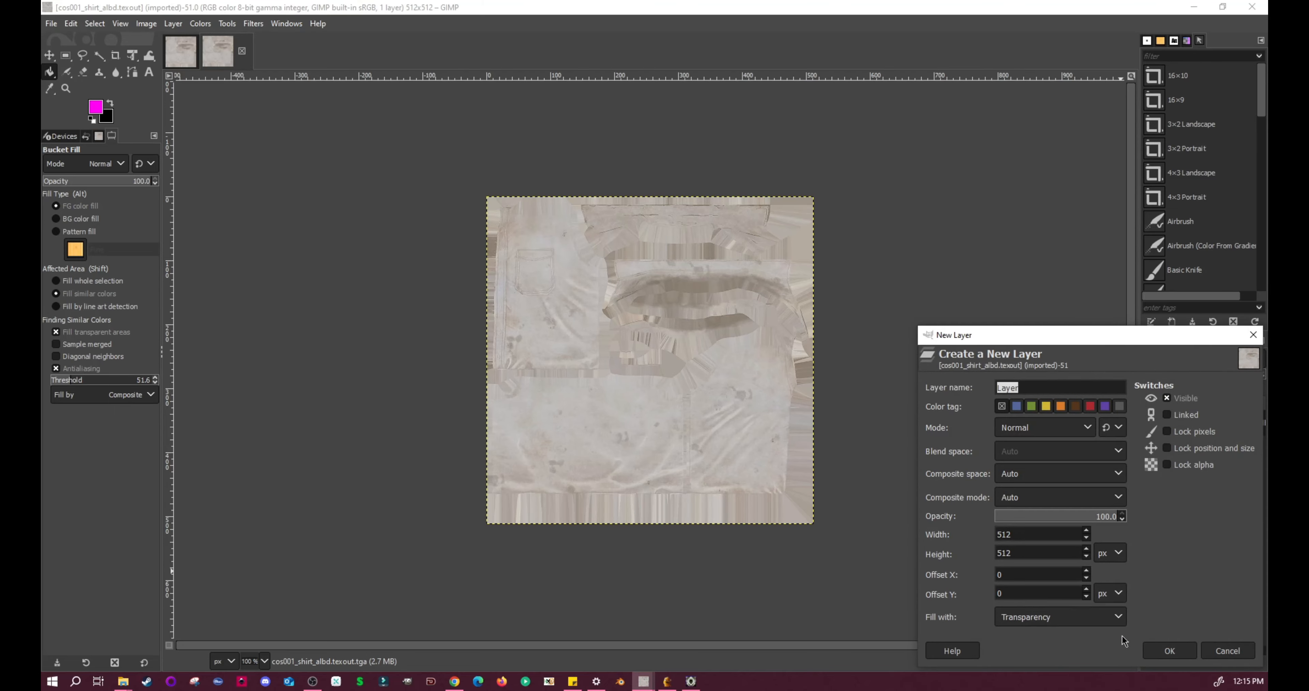
left_click(1181, 652)
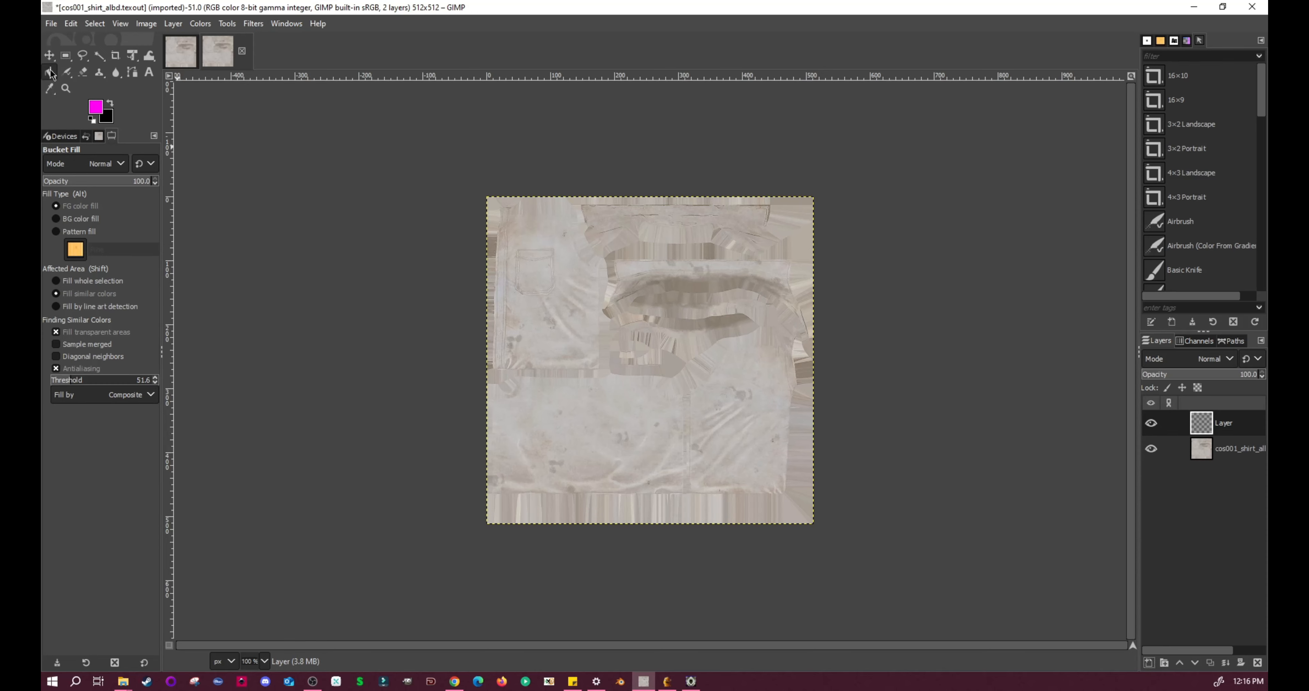
left_click(95, 108)
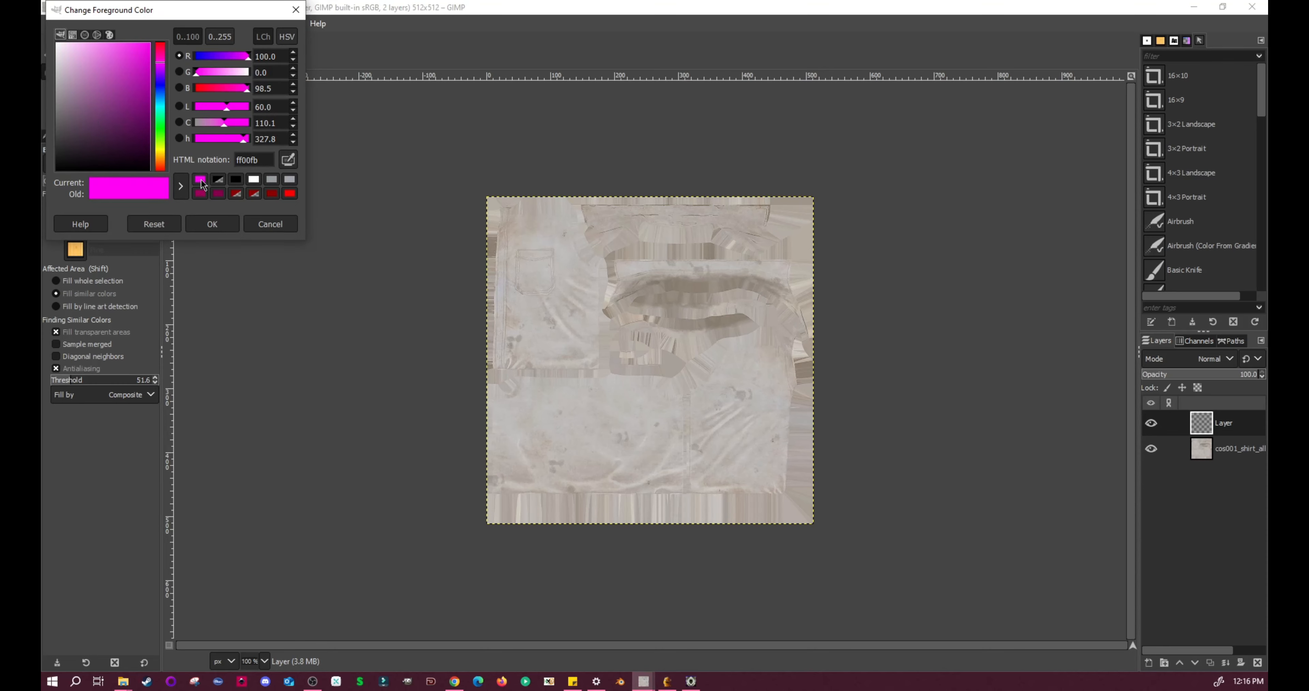
left_click(212, 223)
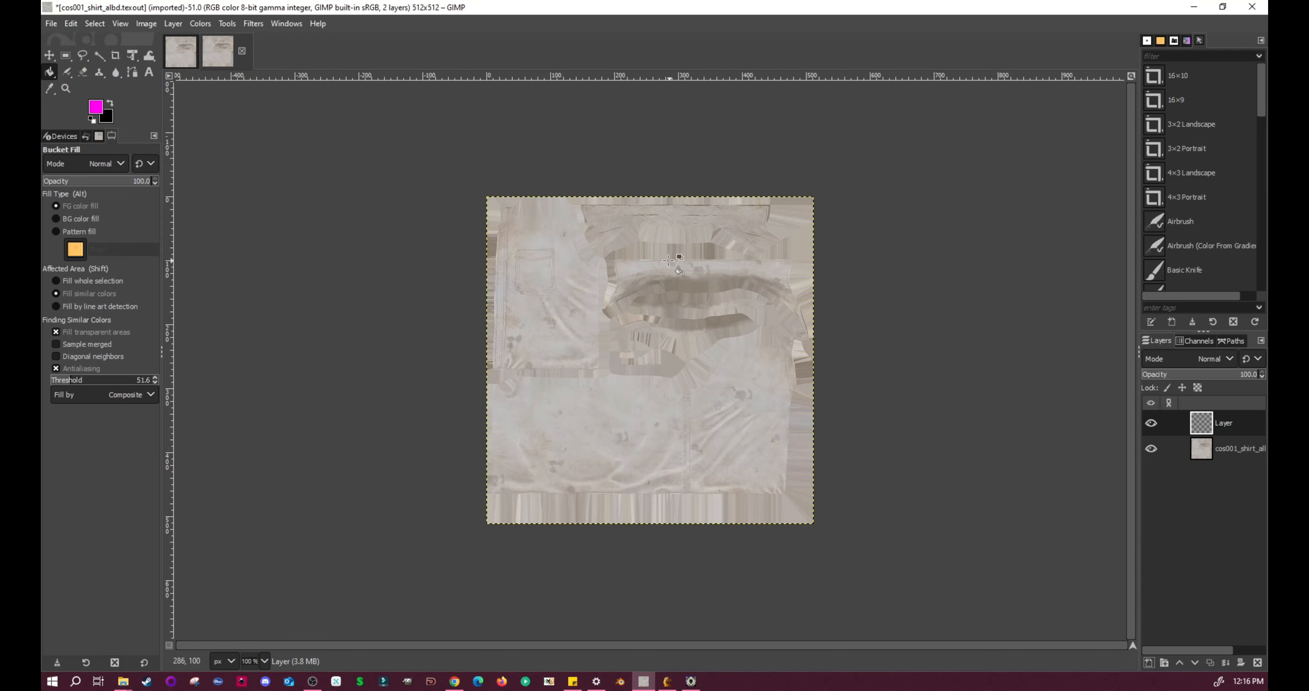
left_click(632, 308)
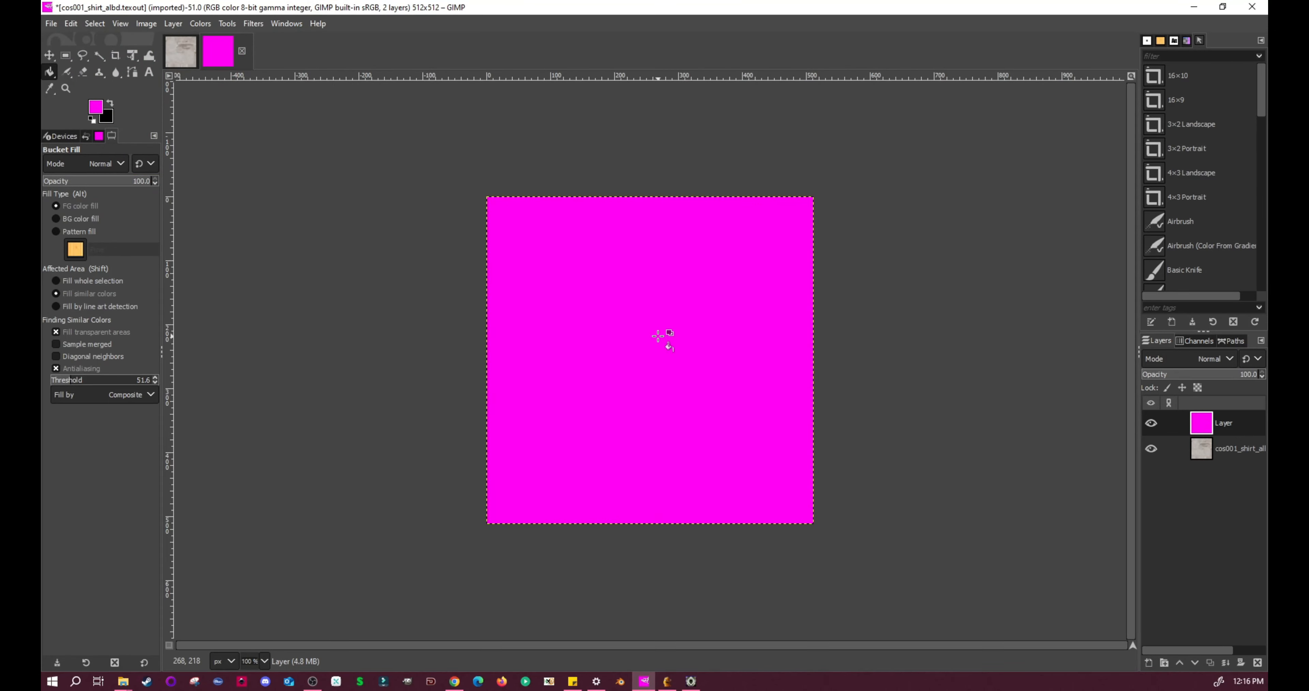
right_click(1225, 428)
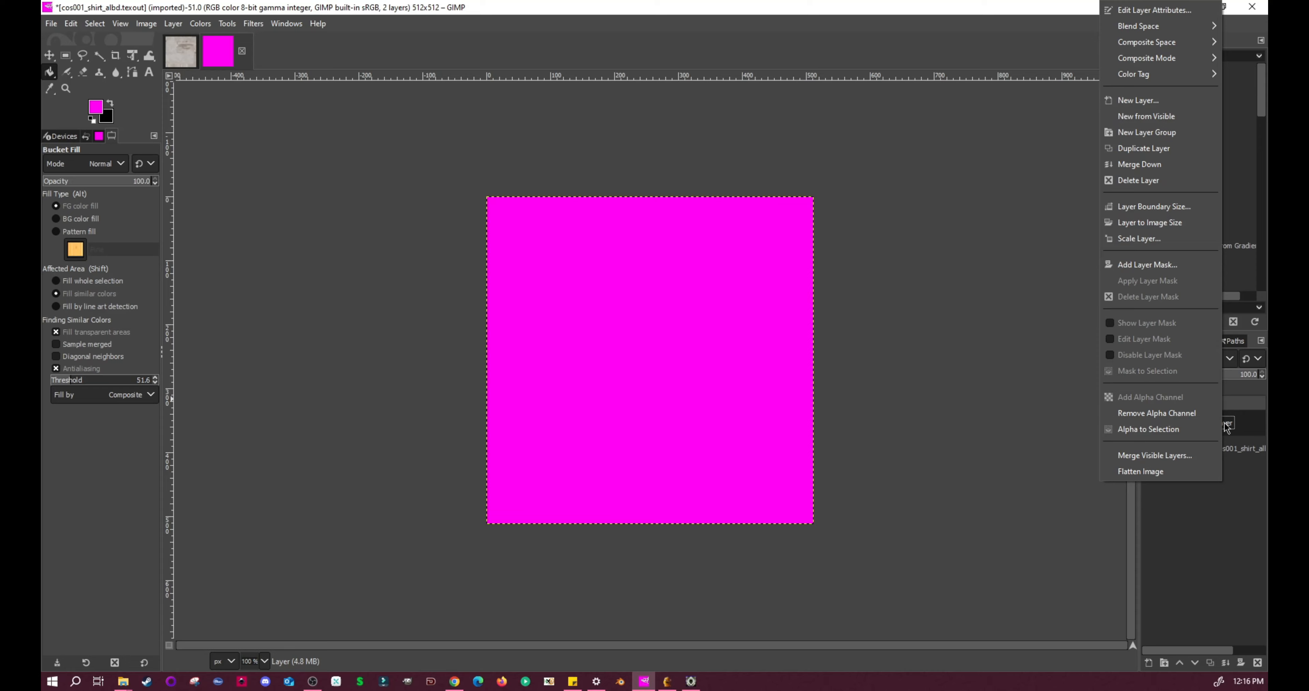
left_click(1215, 470)
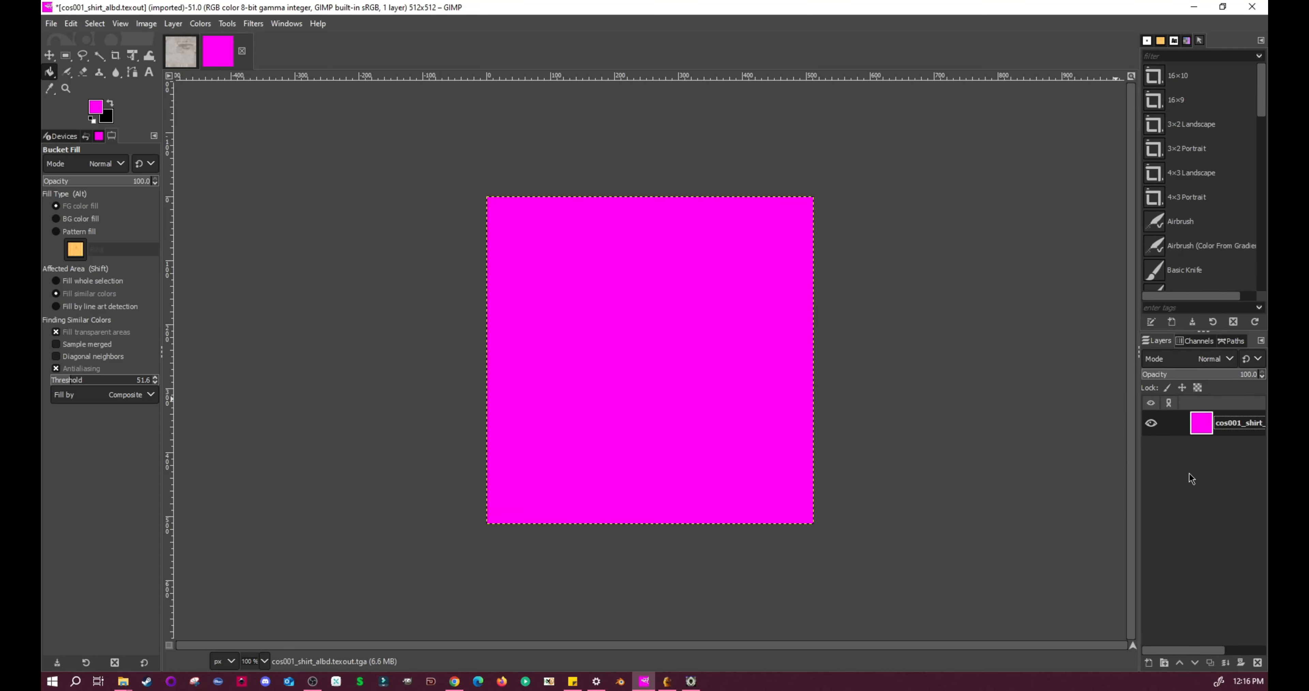
Add a new layer to the 2048×2048 shirt texture, fill it with the same magenta, and flatten the image.
left_click(181, 51)
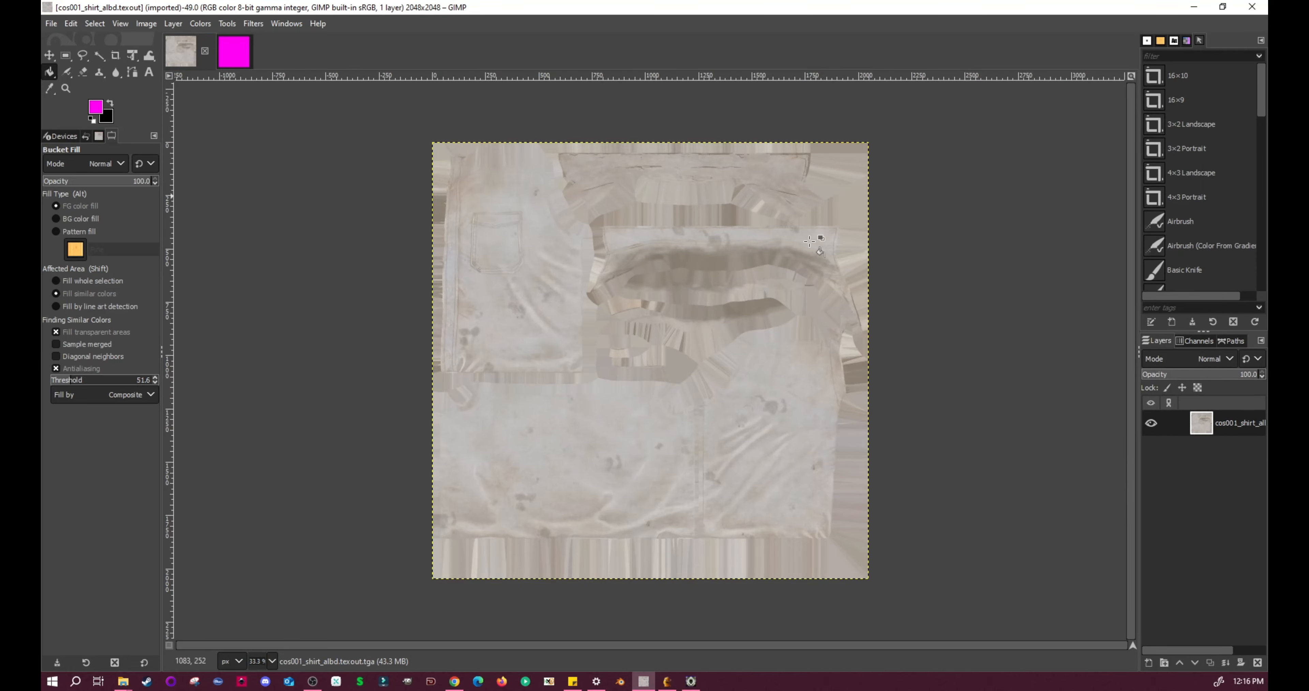
left_click(1148, 663)
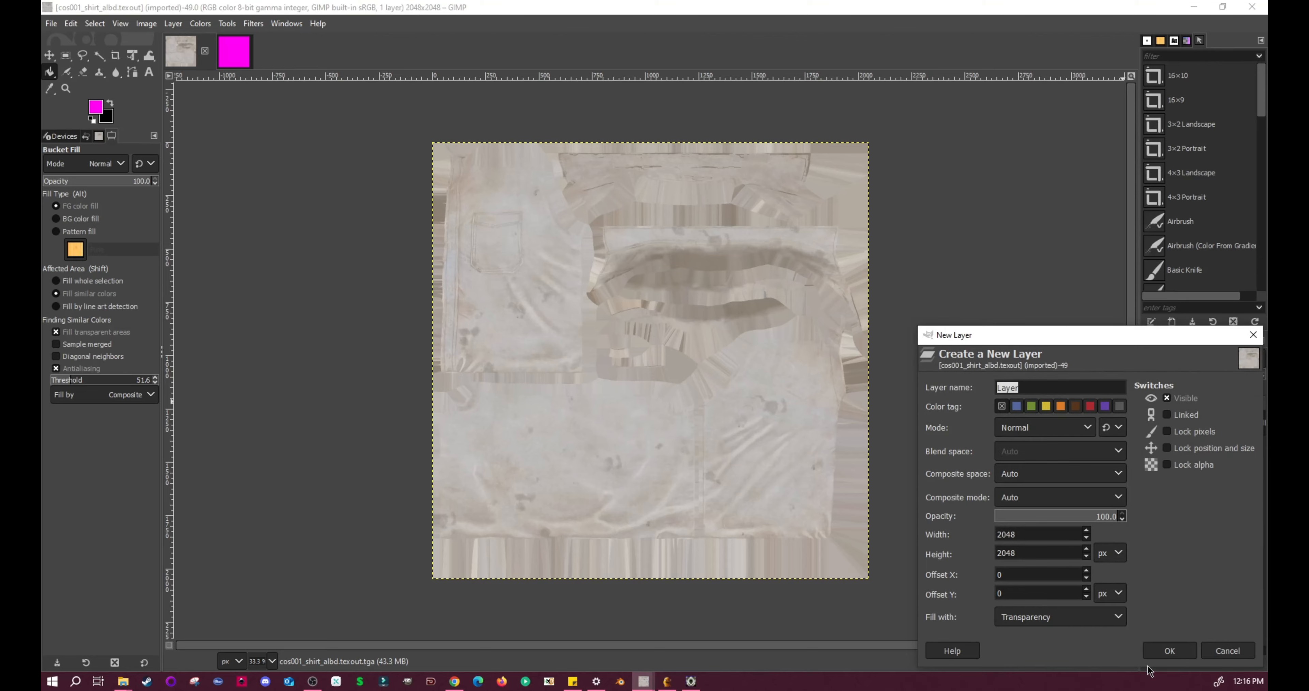
left_click(1171, 653)
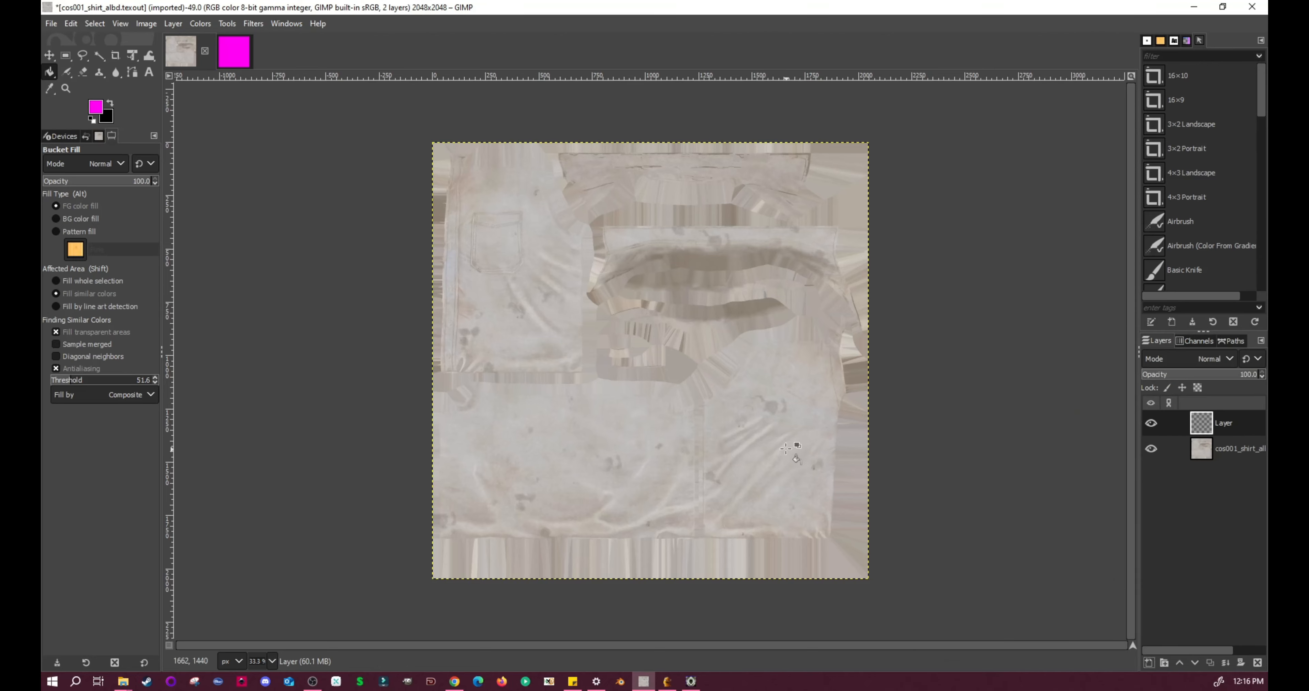
left_click(664, 376)
right_click(1168, 424)
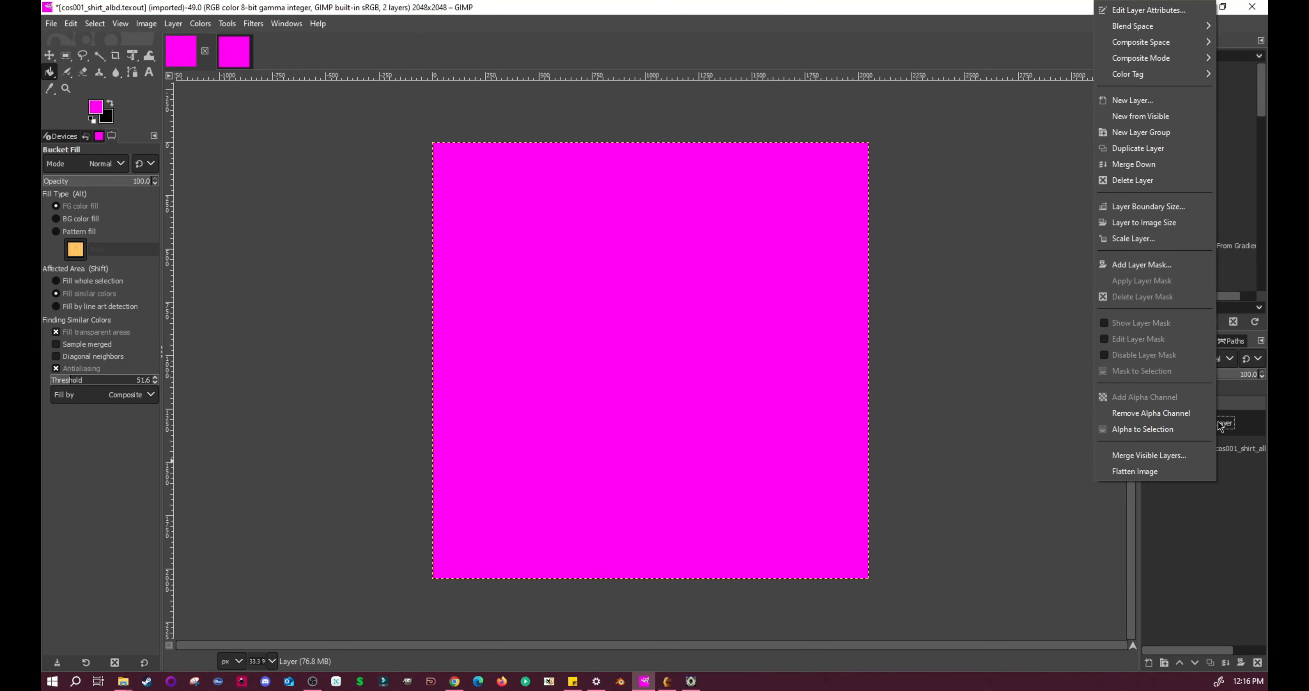
left_click(1178, 471)
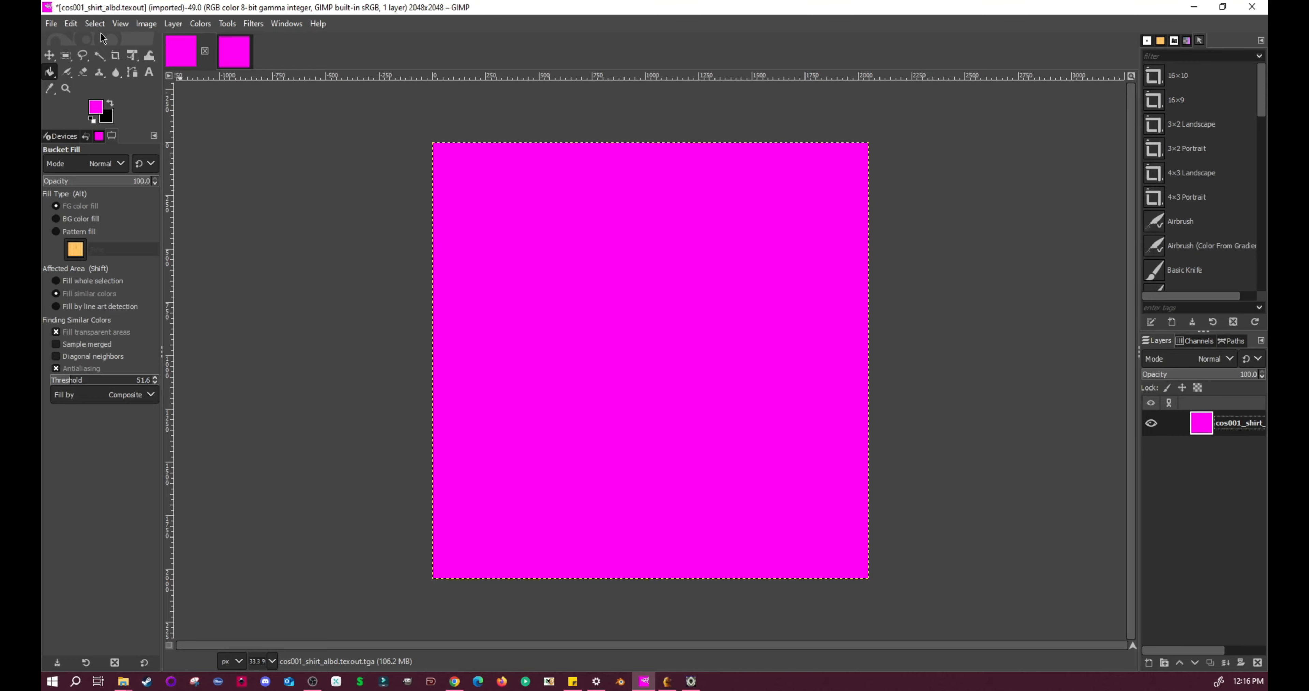
Export the 2048×2048 magenta image over cos001_shirt_albd.texout.tga in the streaming texture folder, replacing the existing file.
left_click(51, 24)
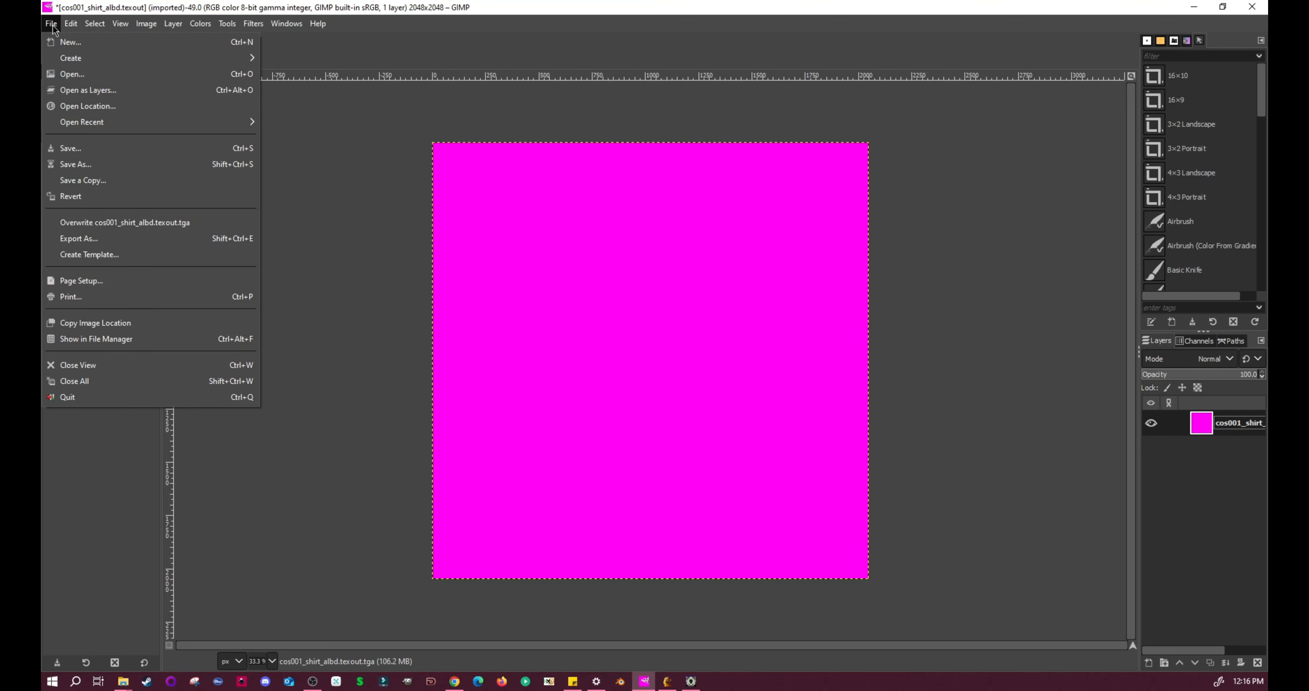
left_click(105, 243)
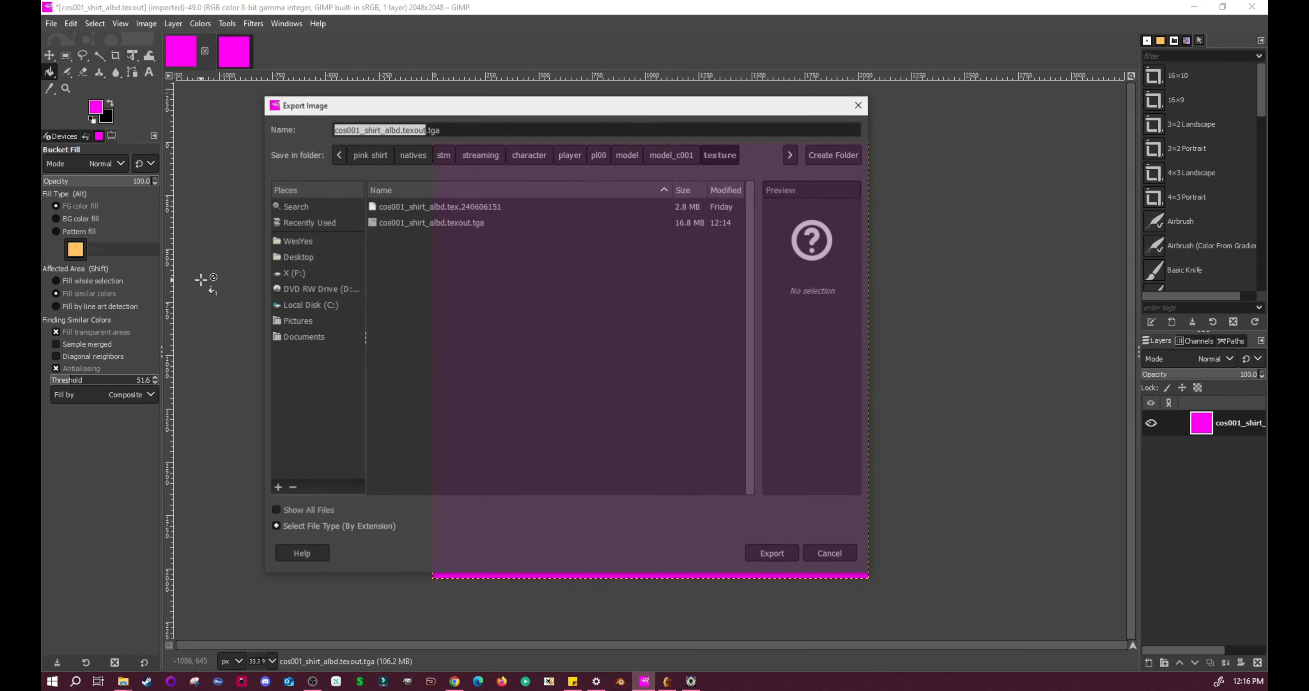
left_click(439, 222)
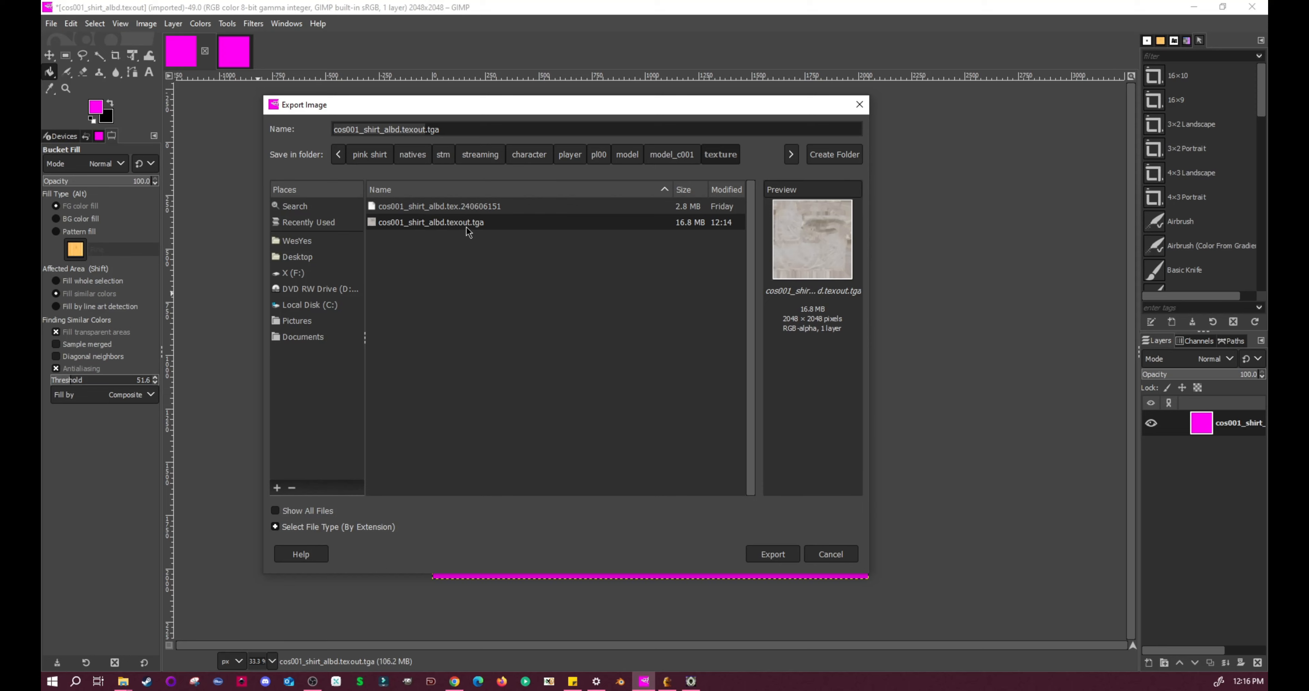
left_click(777, 555)
left_click(647, 399)
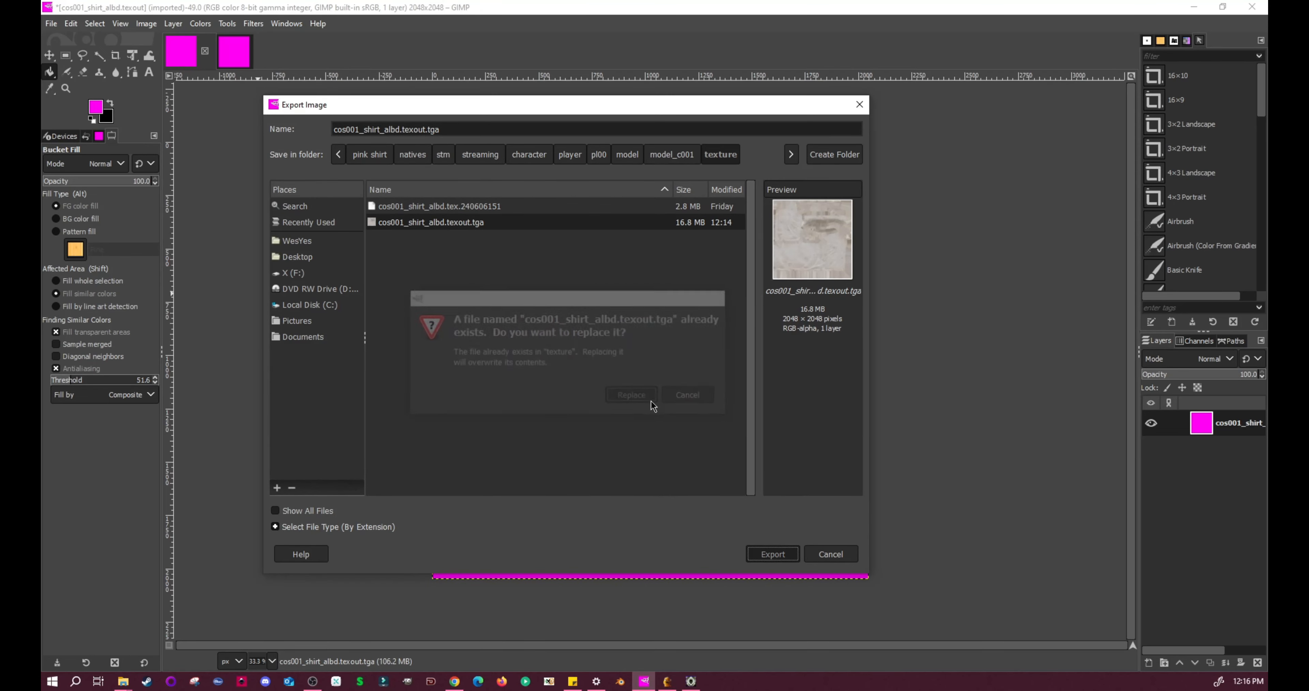
left_click(661, 390)
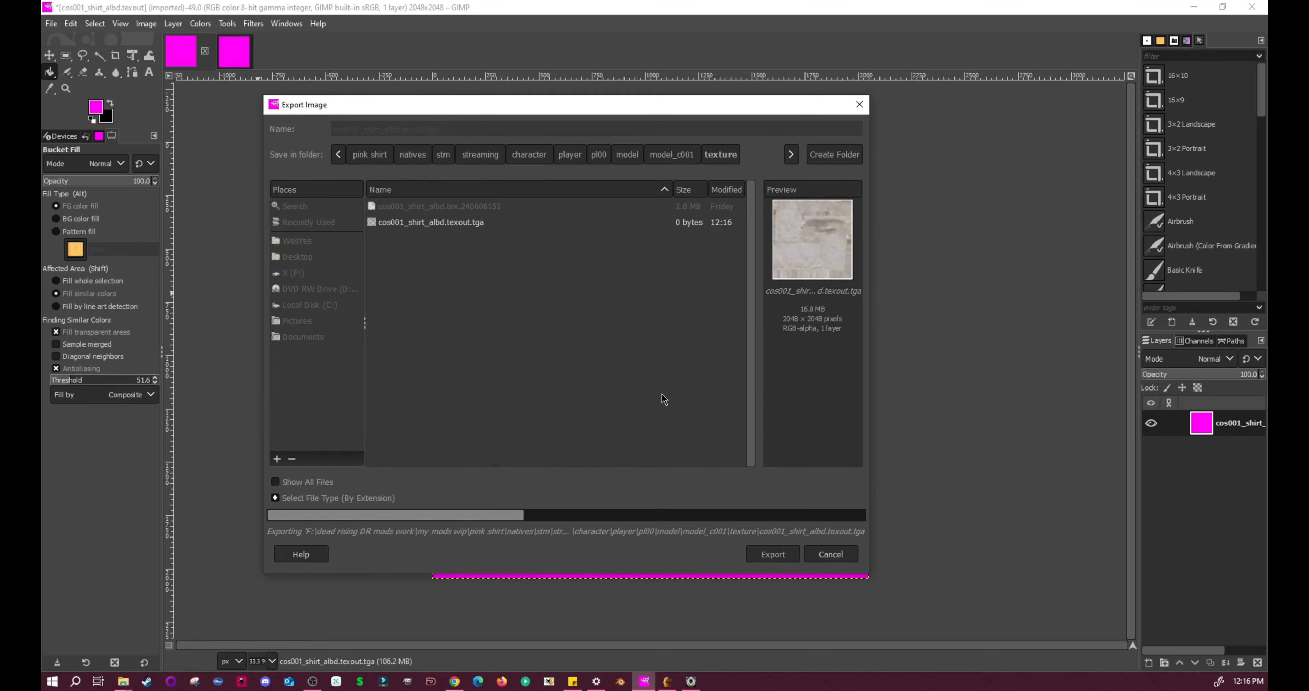
Export the 512×512 magenta image over cos001_shirt_albd.texout.tga in the non-streaming texture folder, replacing the existing file.
left_click(234, 52)
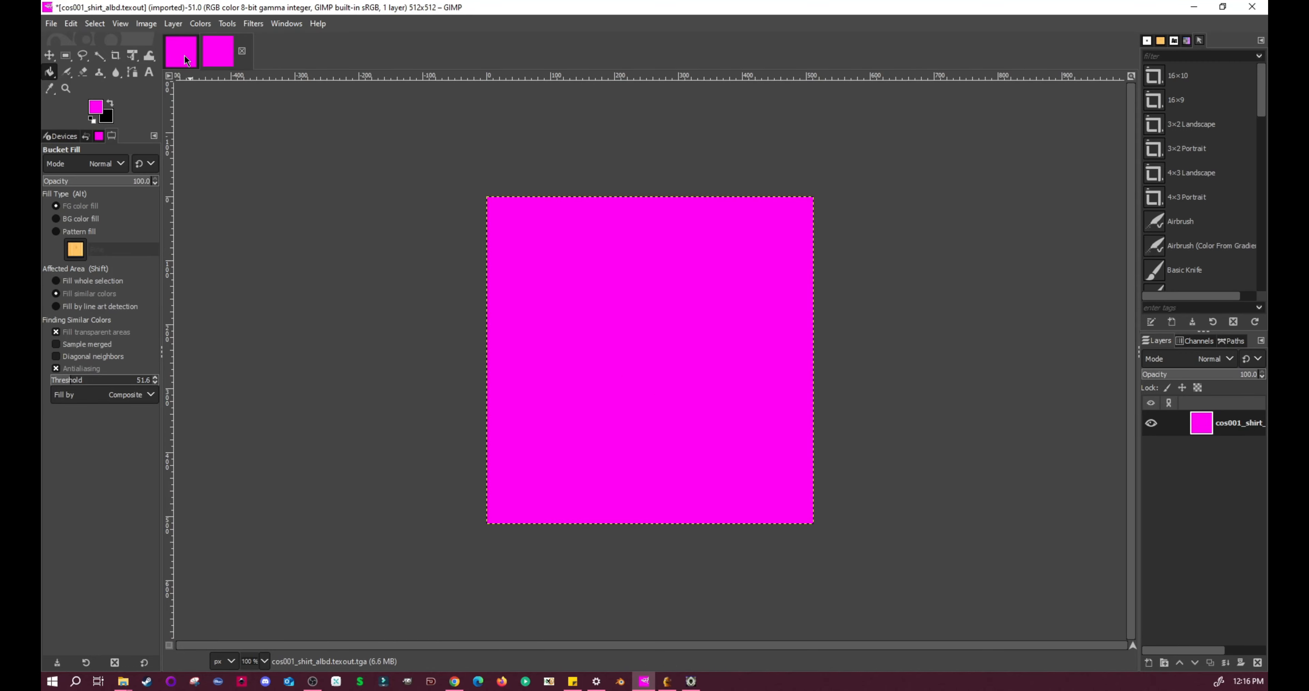
left_click(52, 23)
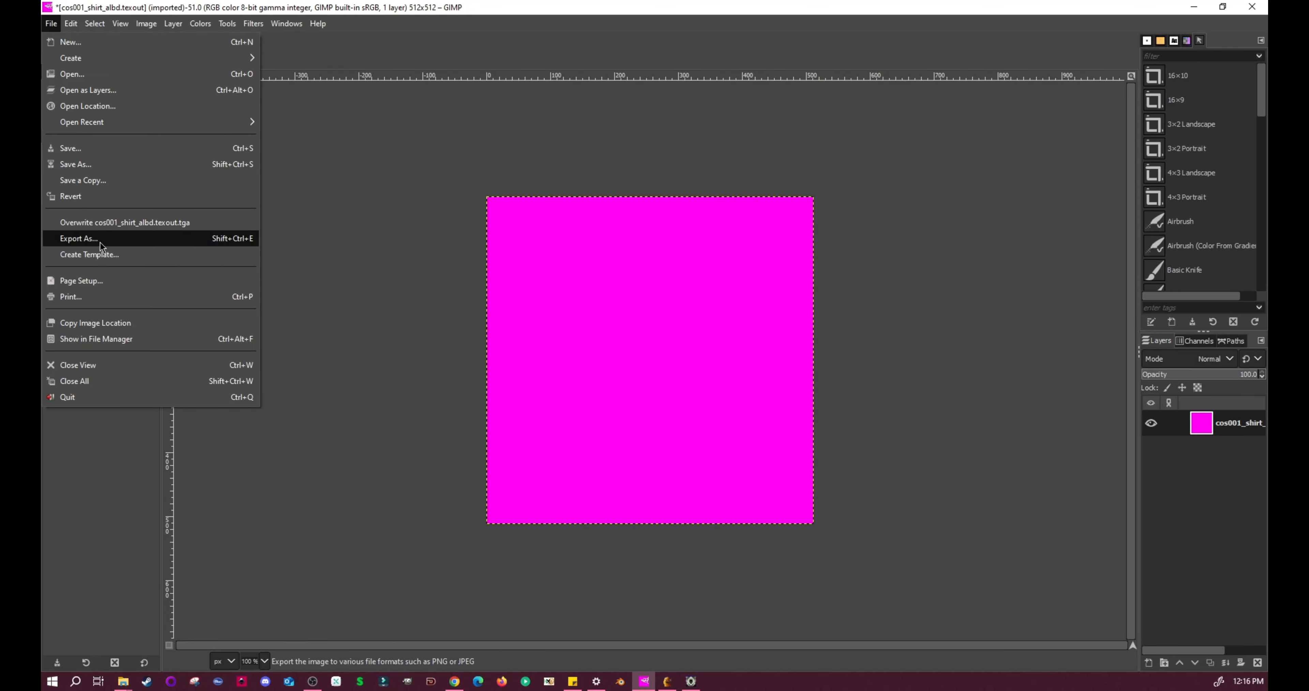
left_click(84, 242)
left_click(464, 224)
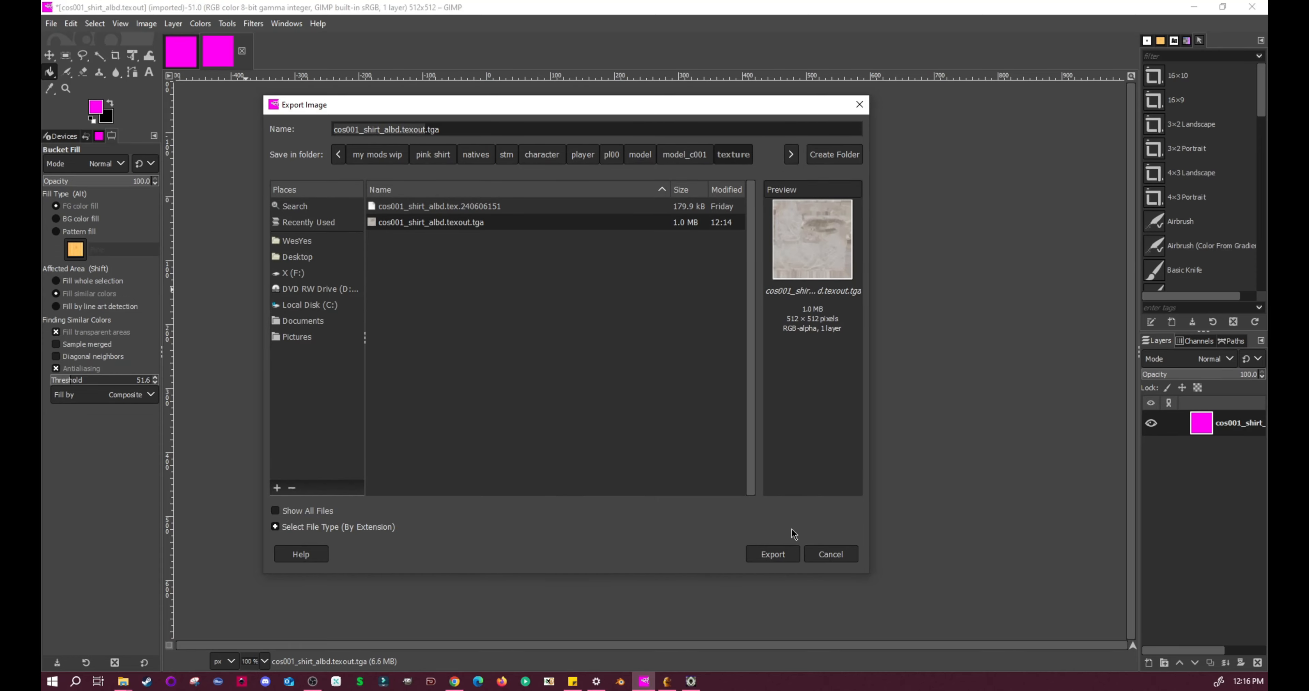
left_click(780, 554)
left_click(642, 399)
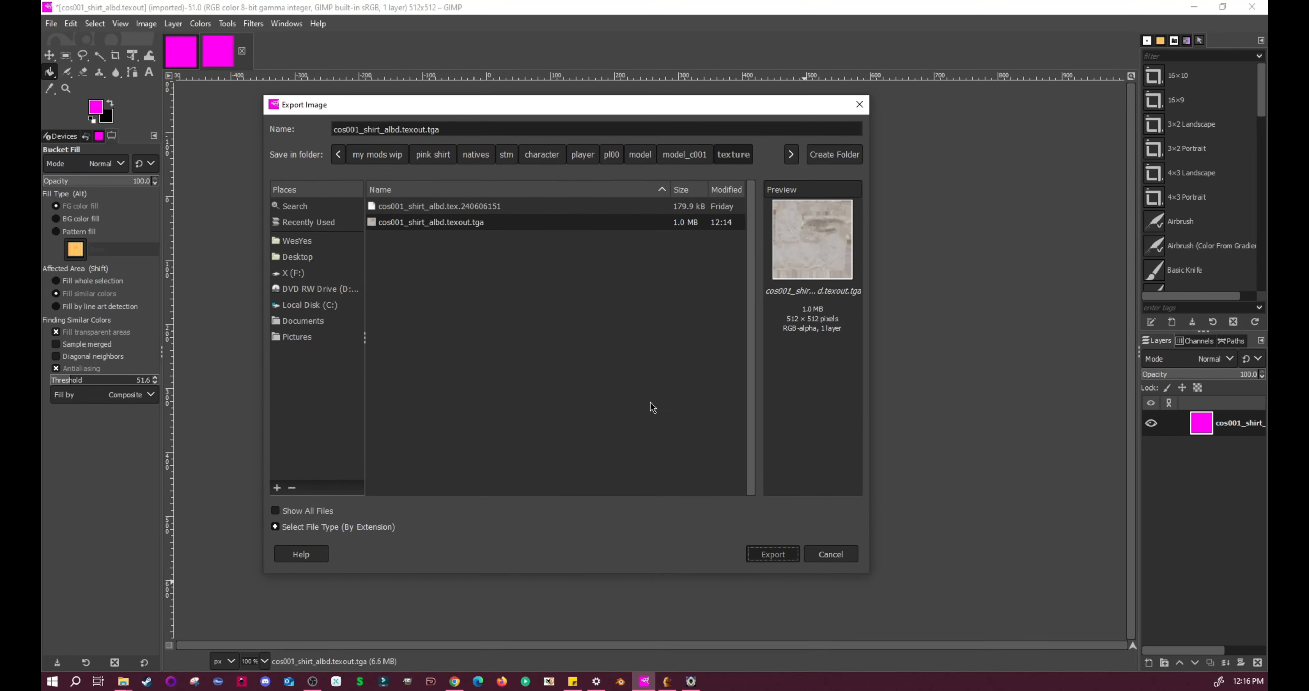
left_click(661, 390)
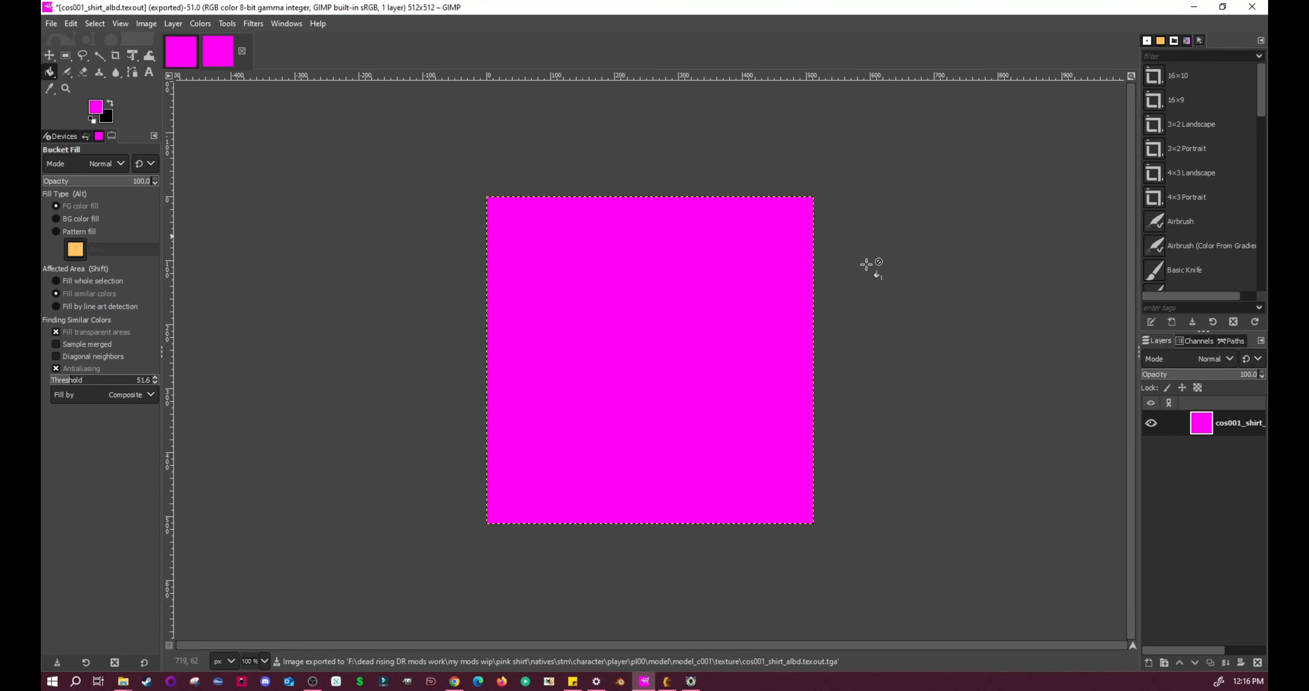
Switch to Noesis and preview the recoloured TGA in the non-streaming texture folder.
left_click(1195, 7)
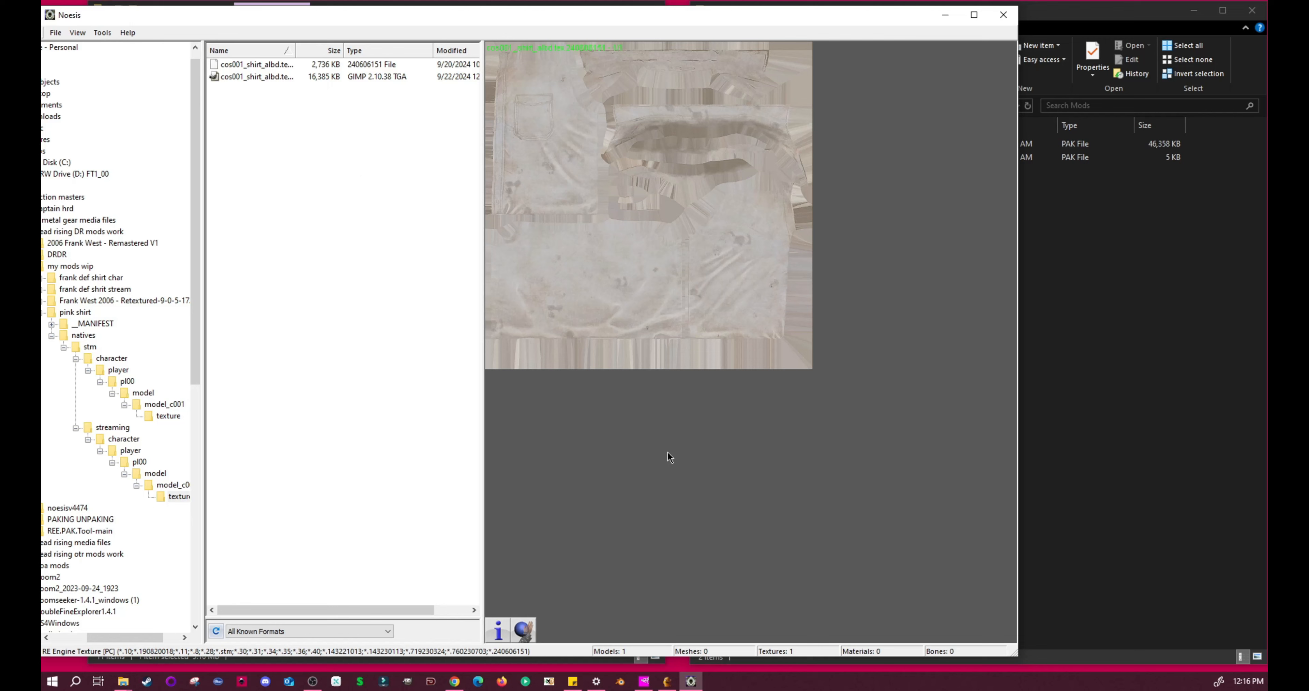
left_click(161, 416)
left_click(274, 76)
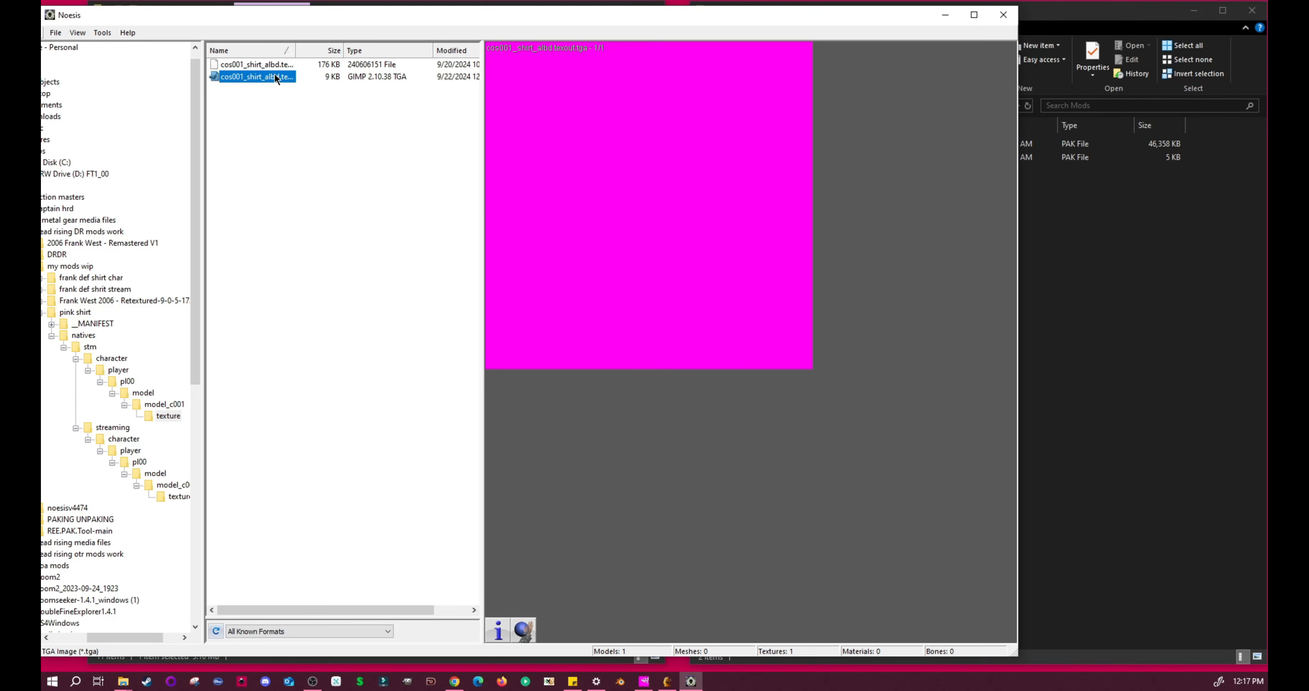
Start exporting the recoloured TGA in the streaming texture folder with output type .240606151 - Dead Rising DR Texture [PC].
left_click(175, 498)
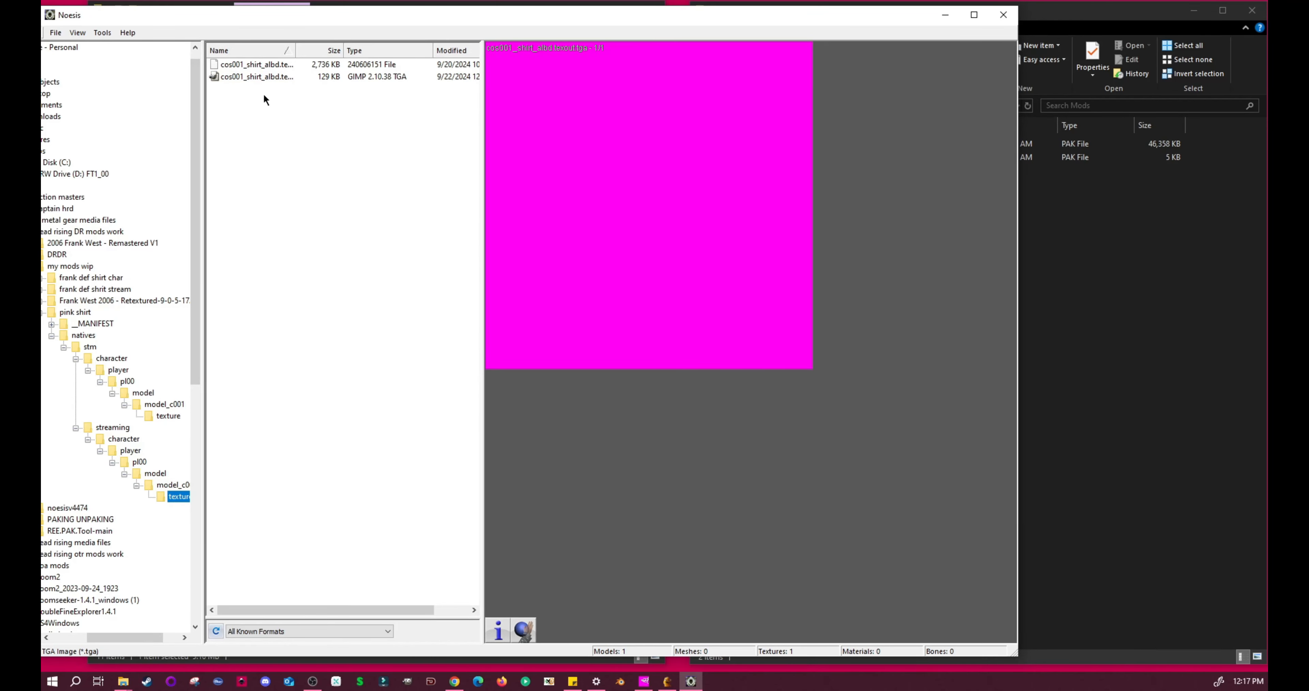
left_click(264, 76)
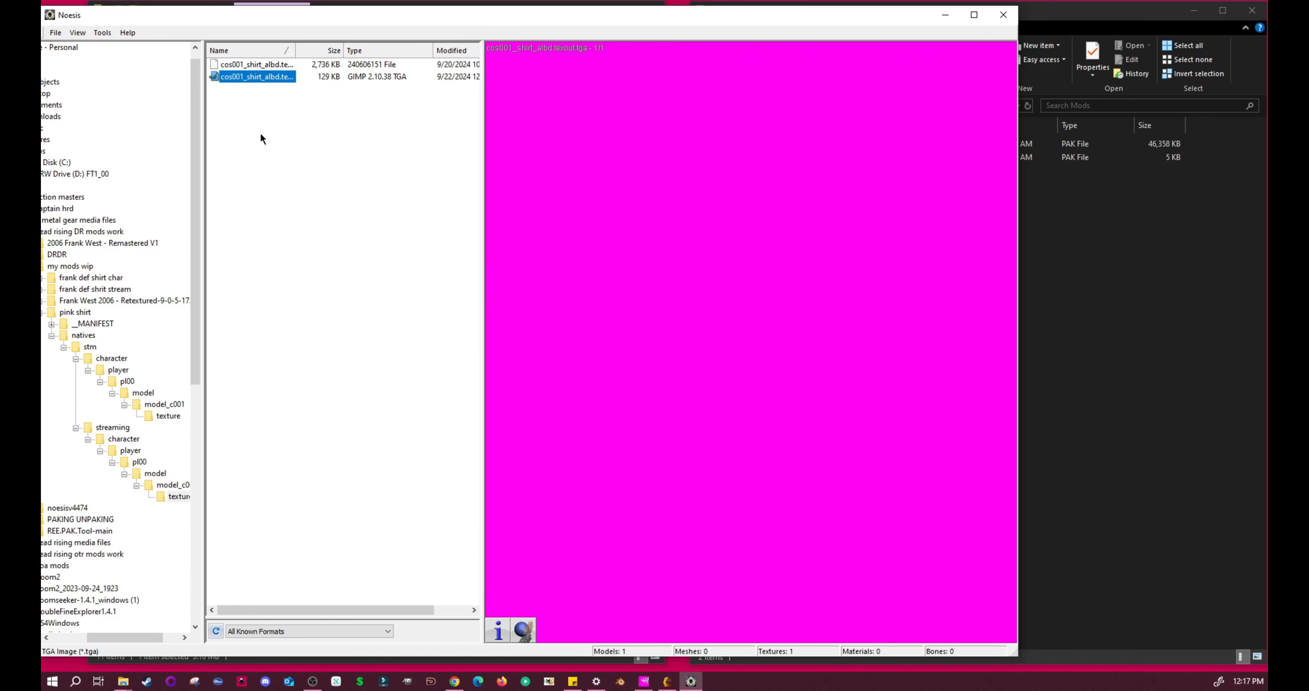
right_click(265, 77)
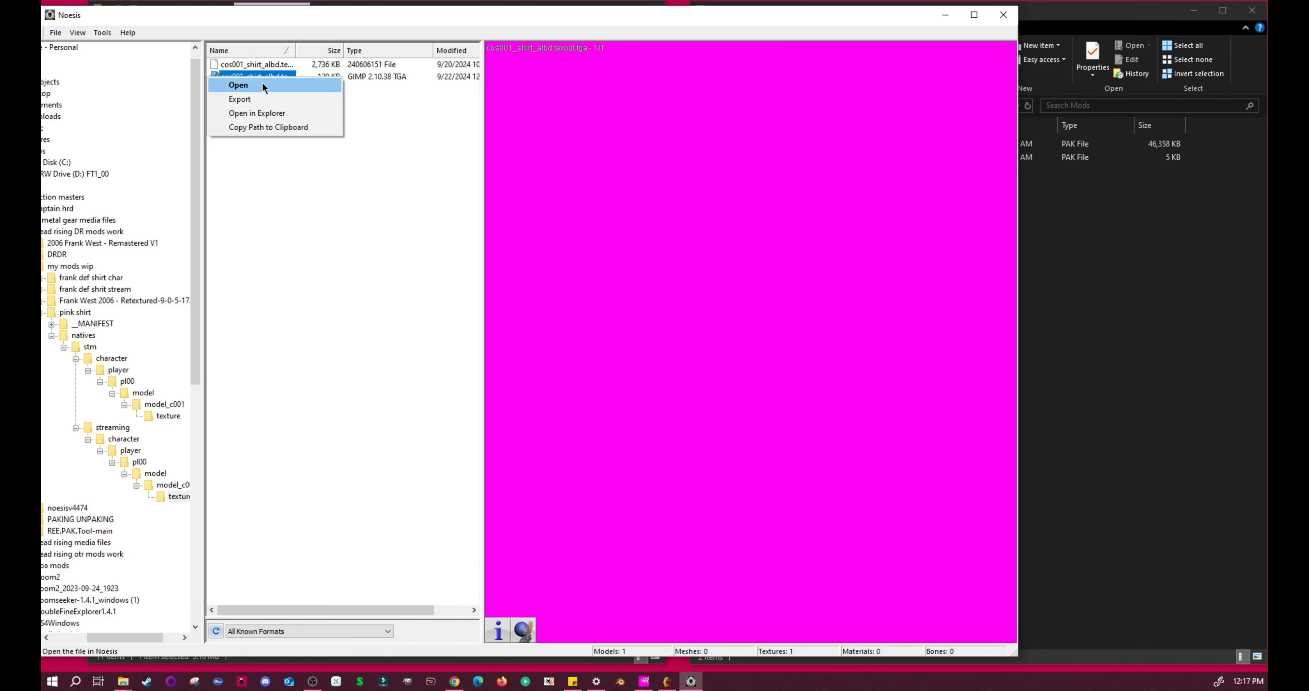
left_click(260, 99)
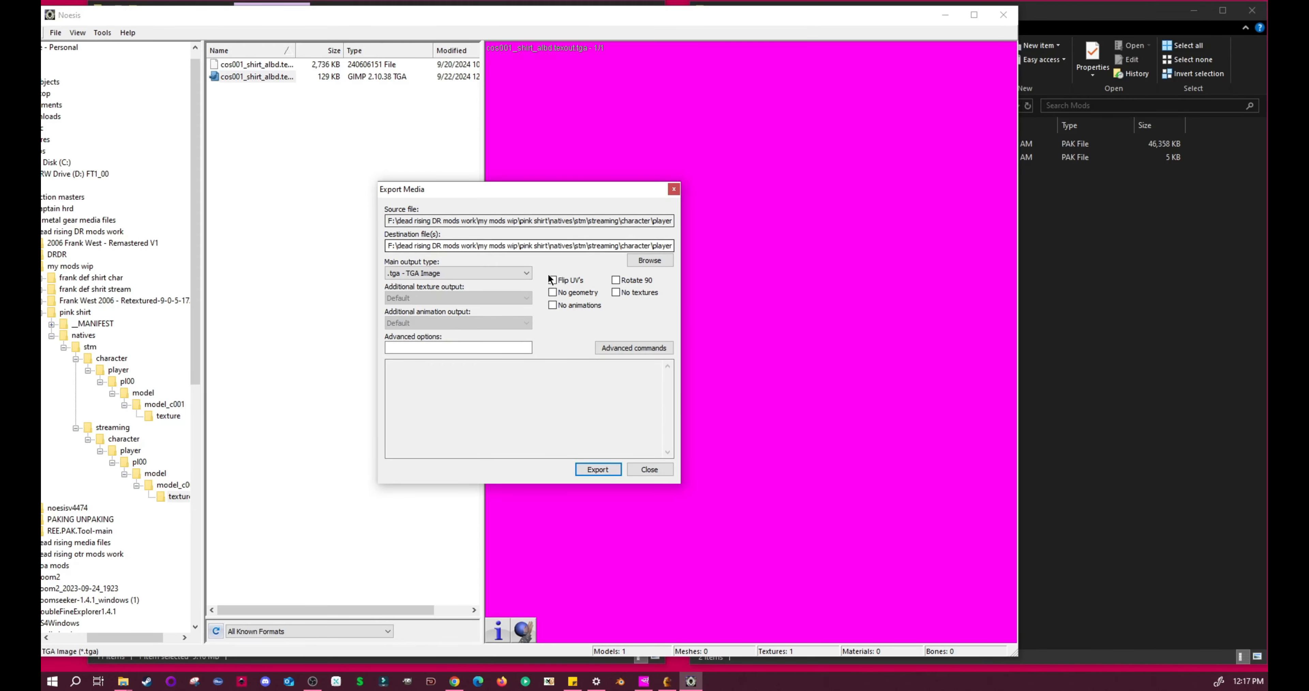
left_click(509, 274)
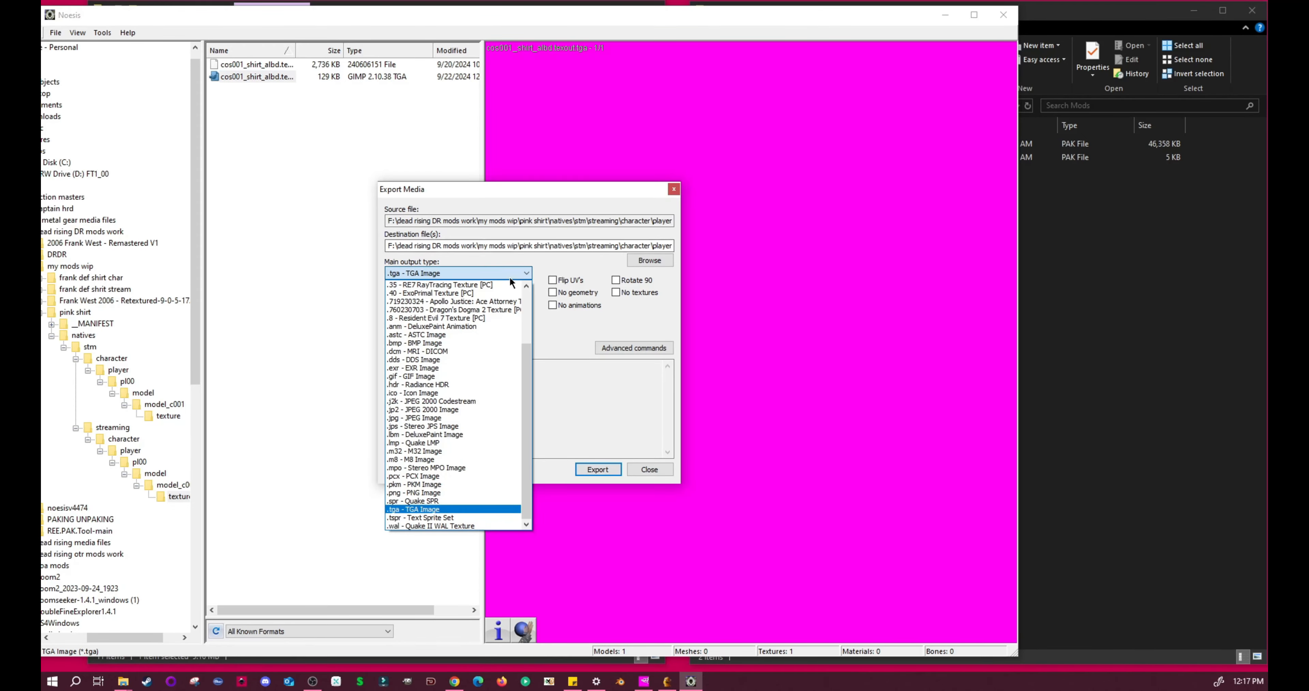
left_click(416, 274)
left_click(446, 272)
scroll(443, 342, "up", 5)
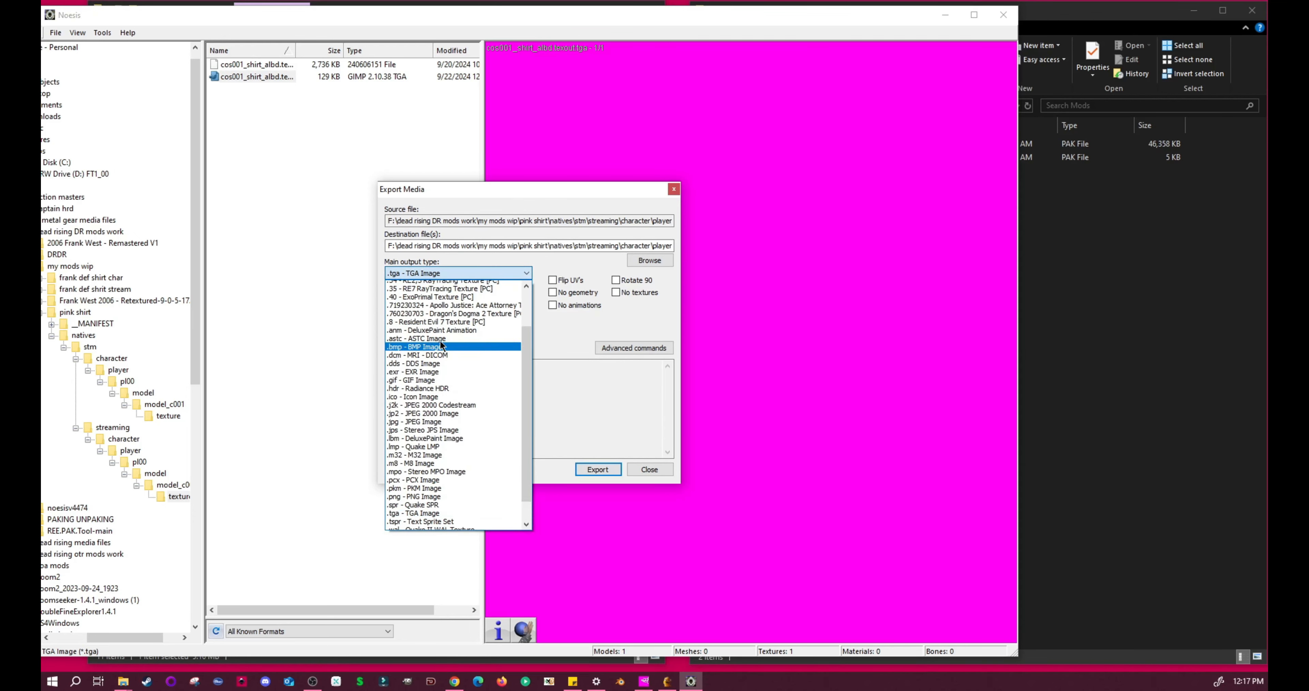
left_click(451, 305)
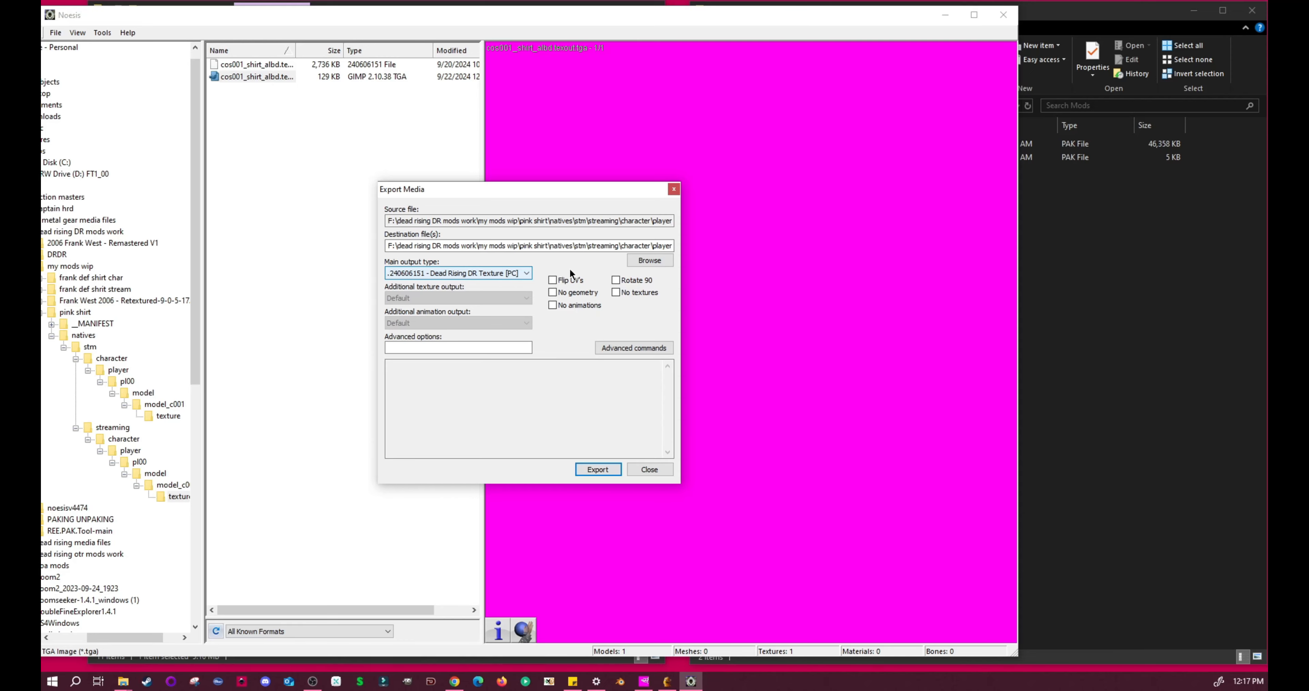
left_click(599, 469)
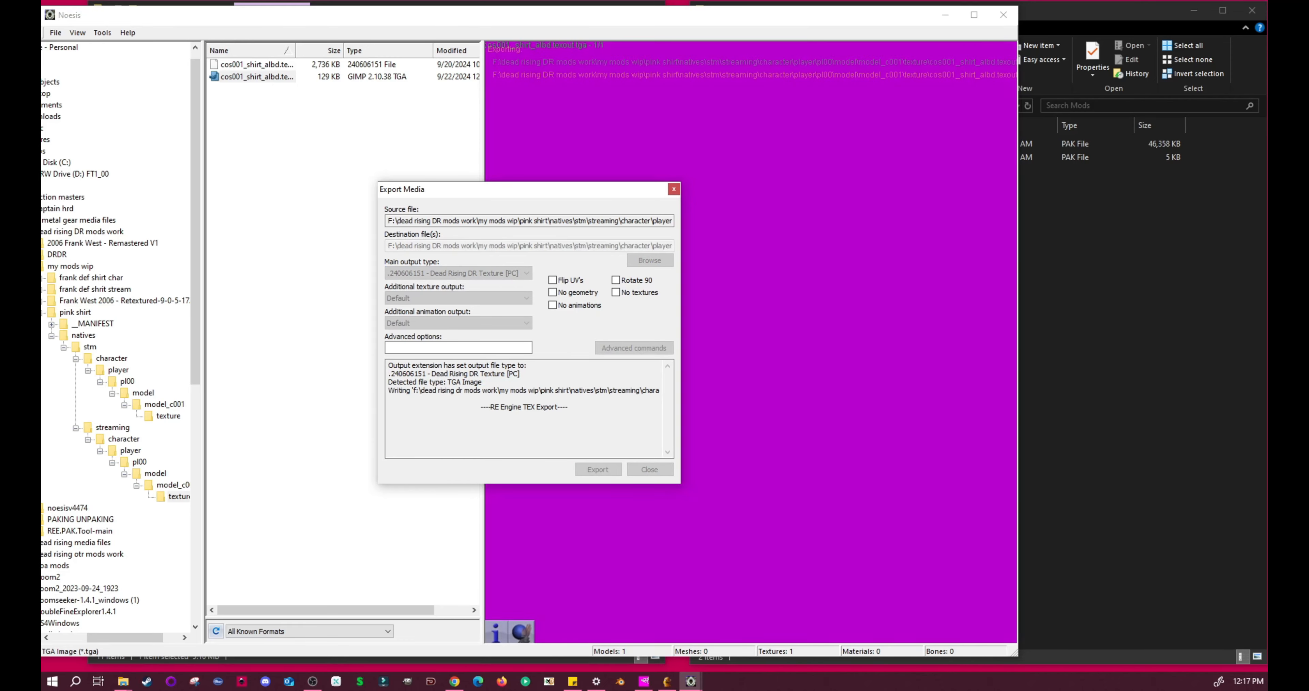
Choose cos001_shirt_albd.tex.240606151 from the pink shirt mod's streaming model_c001 texture folder as the tex file to inject.
left_click_drag(873, 307, 606, 268)
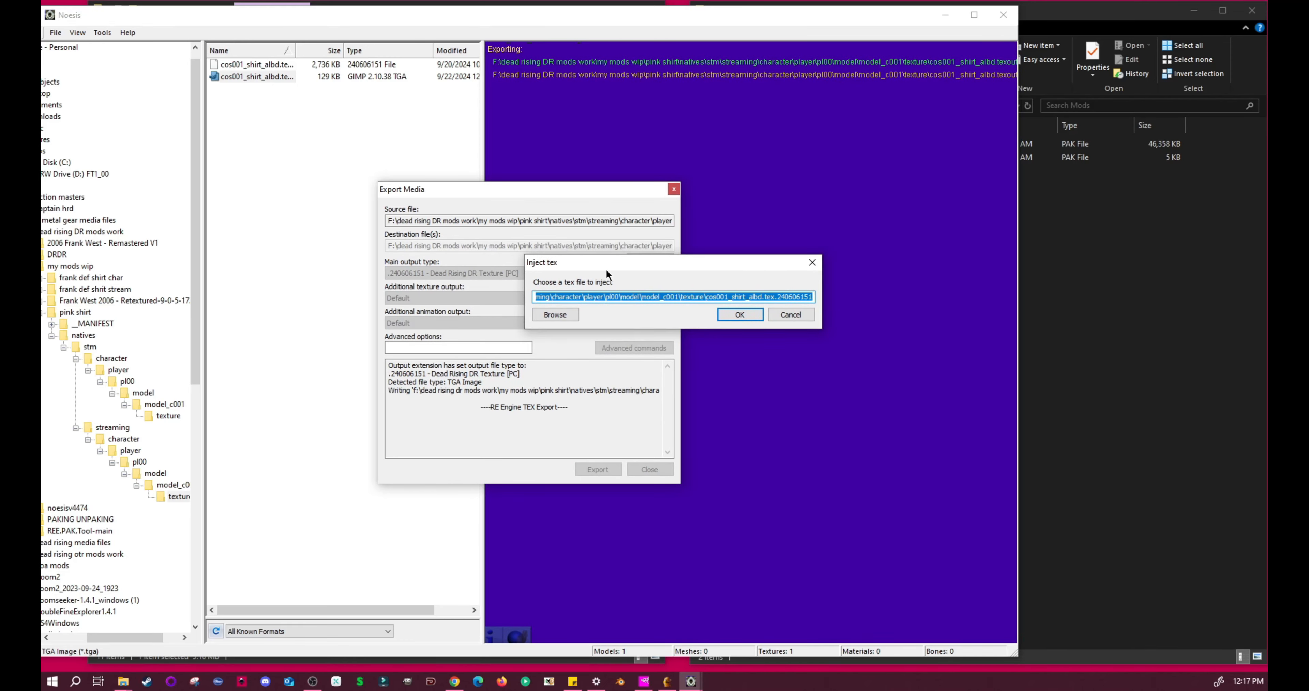
left_click(555, 314)
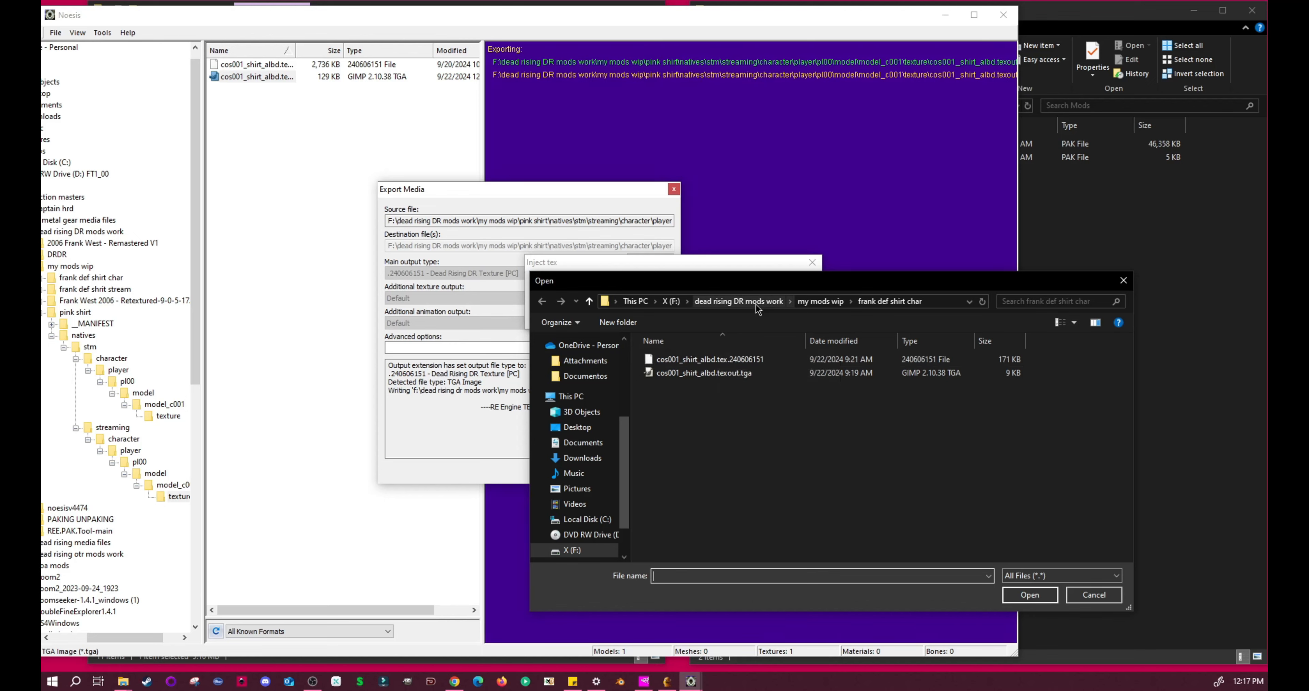
left_click(820, 302)
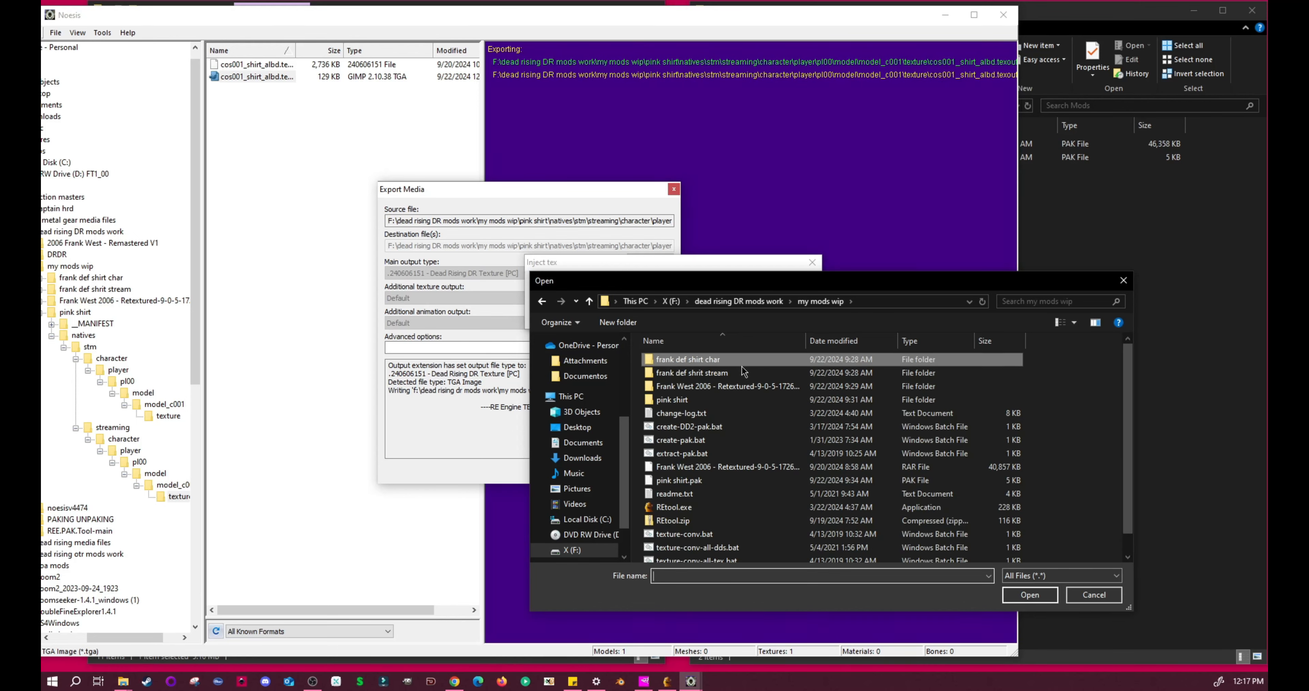
double_click(704, 401)
double_click(671, 373)
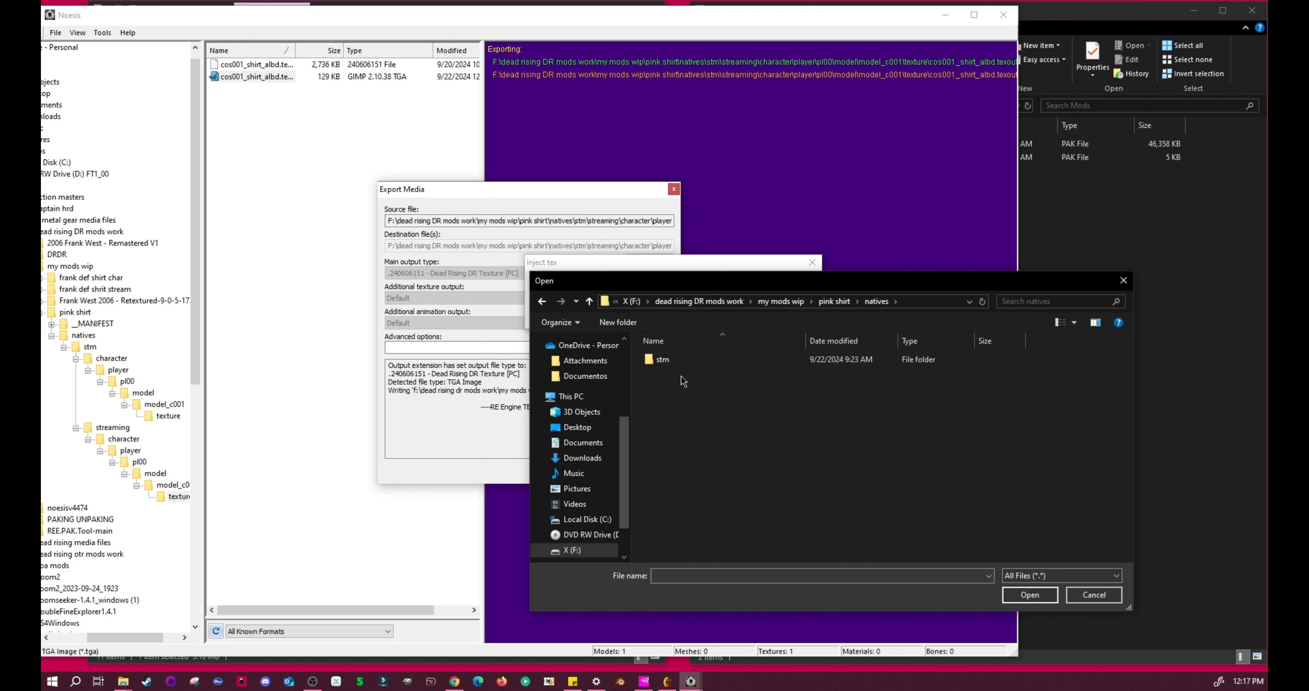
double_click(684, 363)
double_click(683, 372)
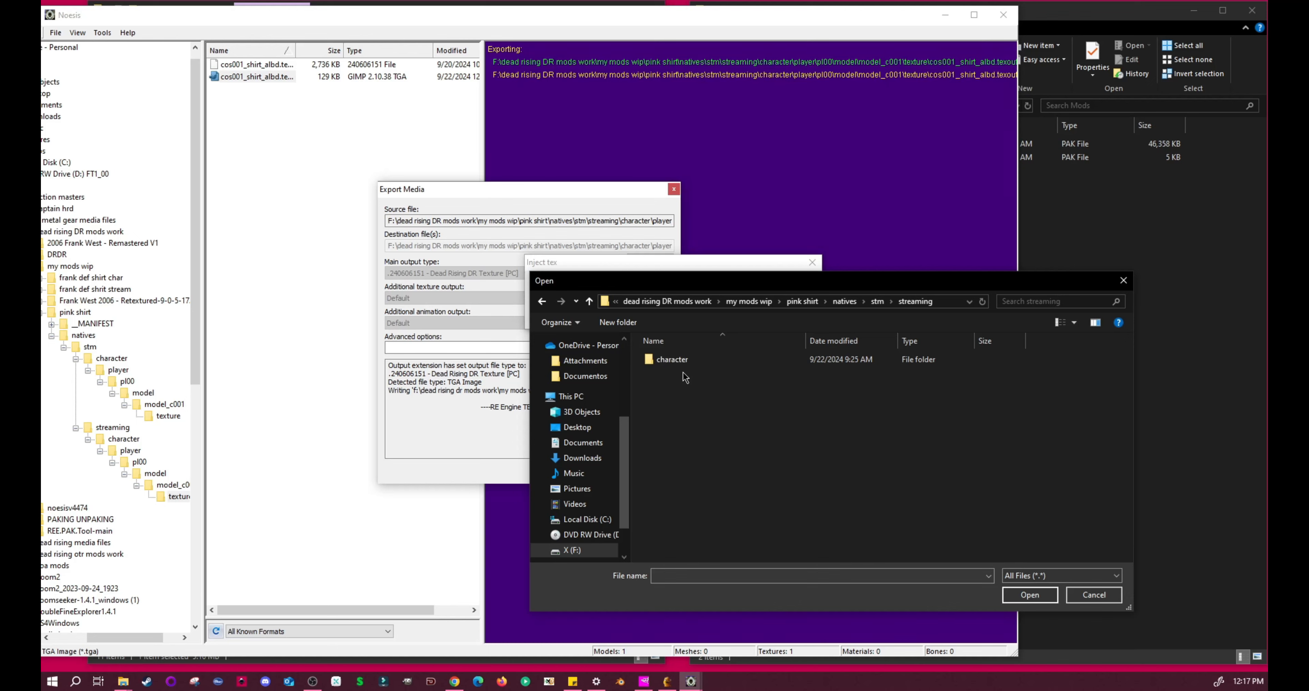
double_click(684, 361)
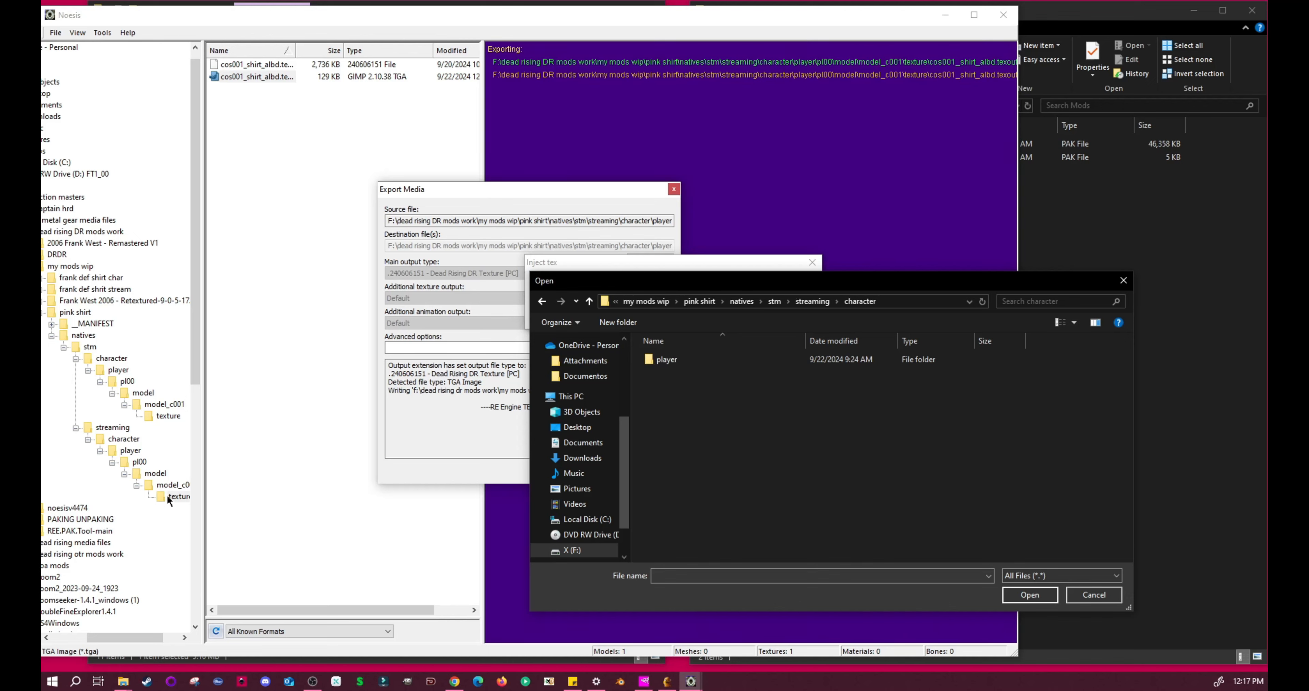
double_click(669, 363)
double_click(669, 363)
double_click(669, 363)
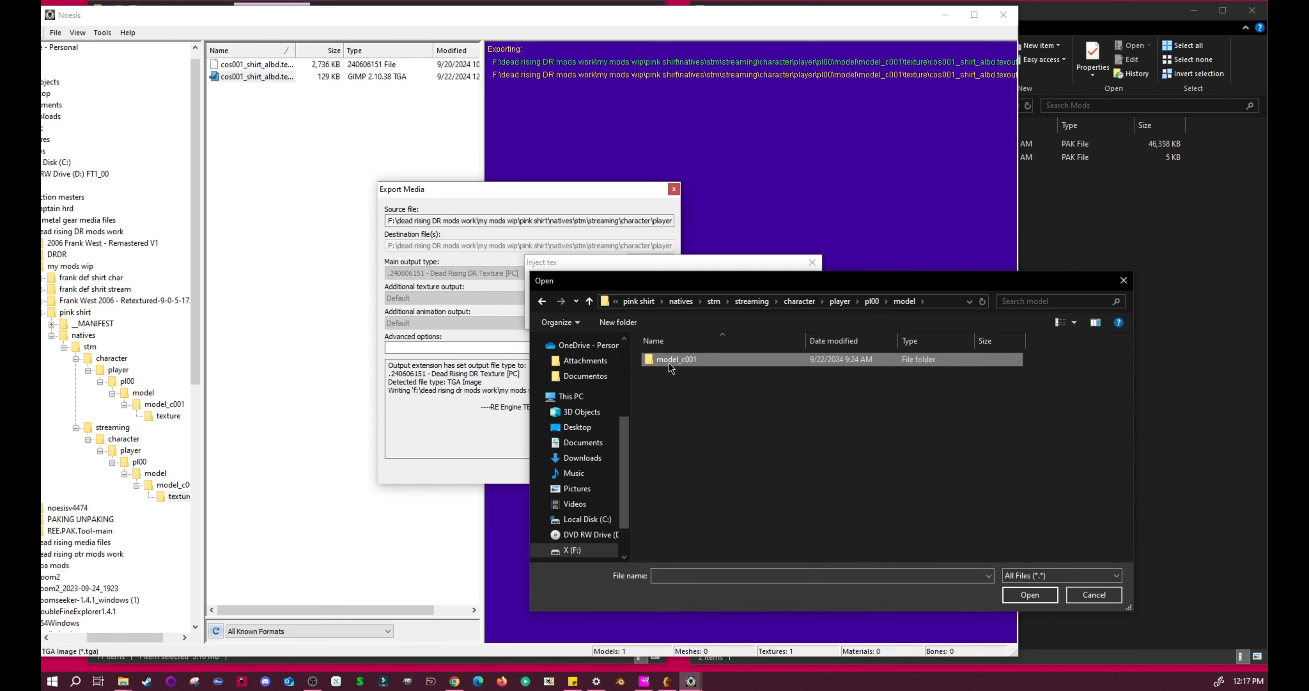
double_click(669, 362)
double_click(669, 361)
left_click(732, 359)
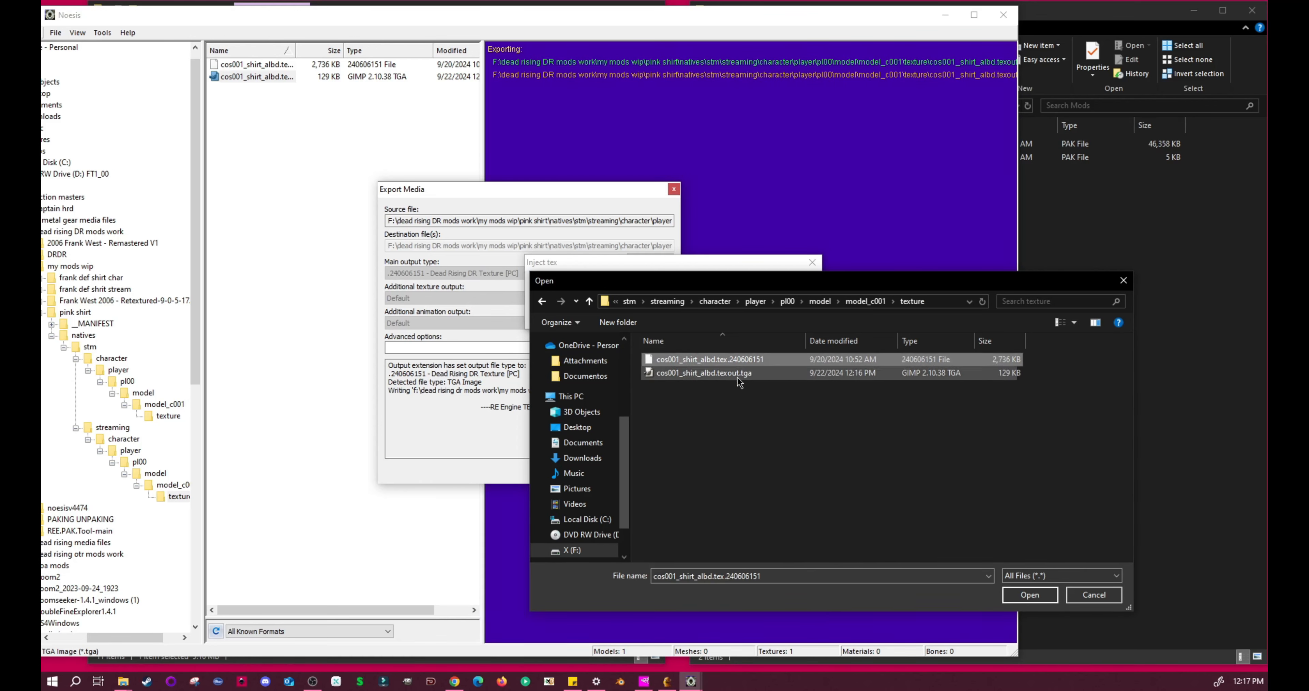
left_click(1028, 594)
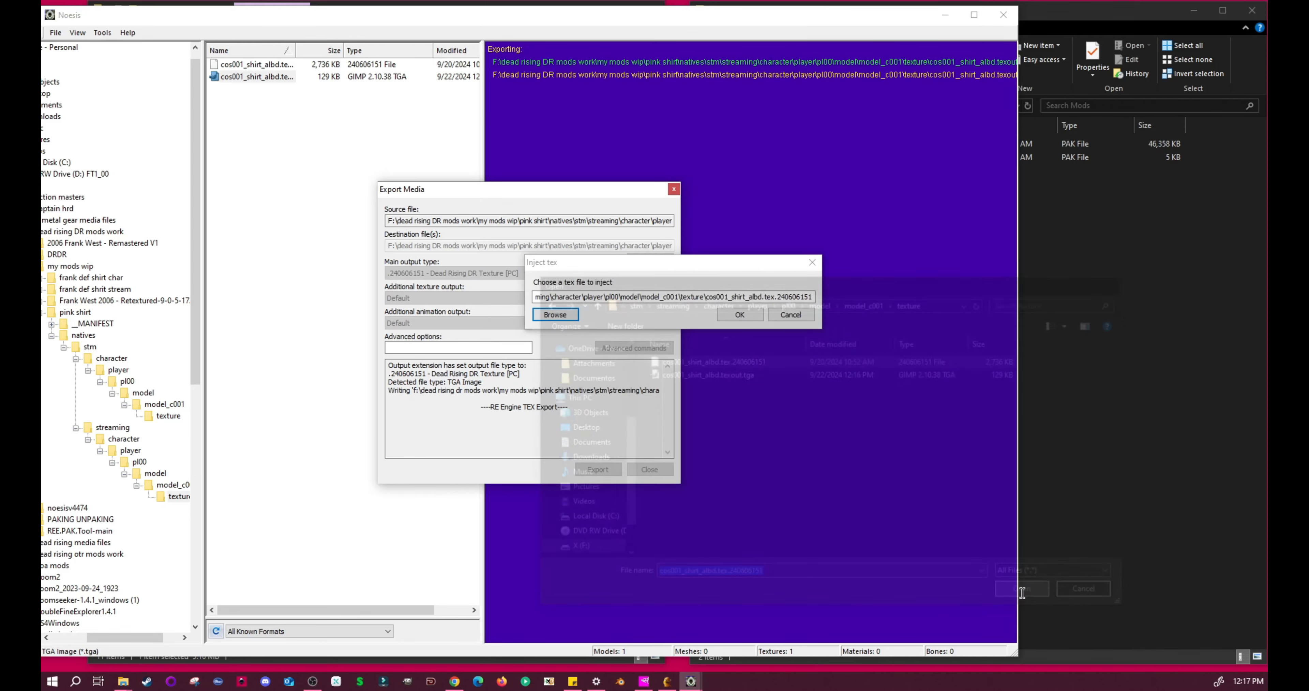
Complete the streaming texture export with the chosen tex file and close the export dialog.
left_click(739, 315)
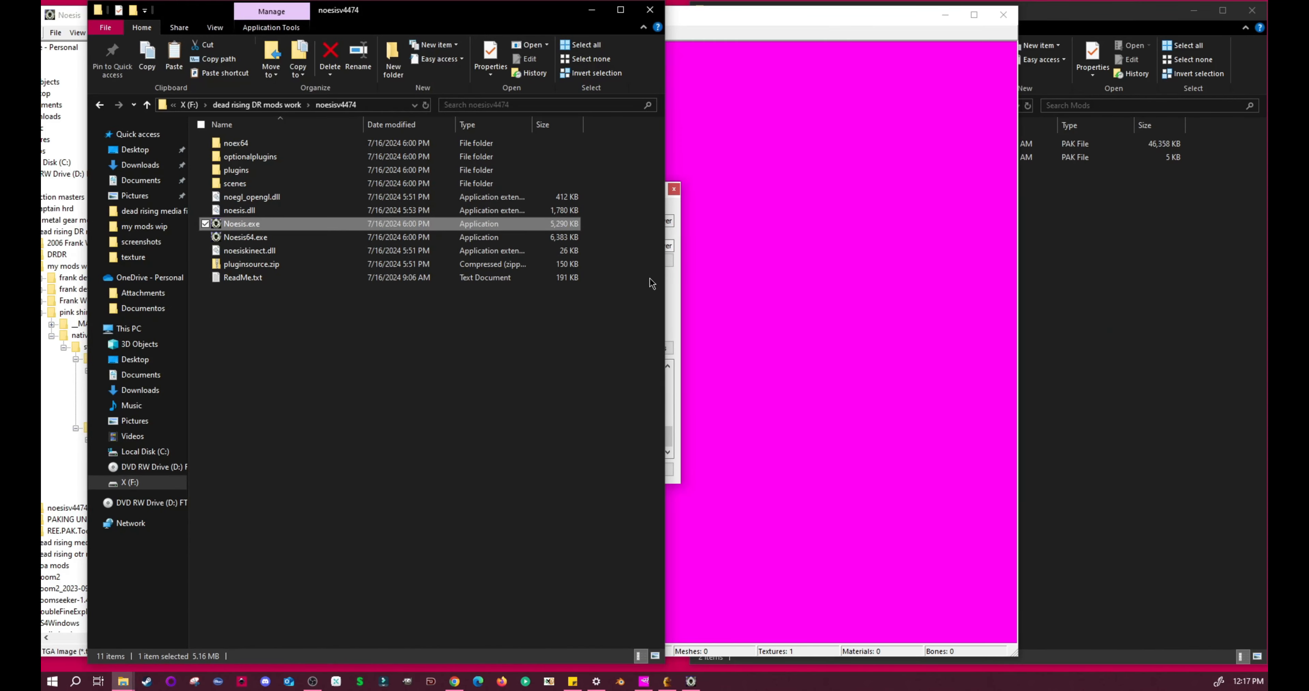
left_click(591, 11)
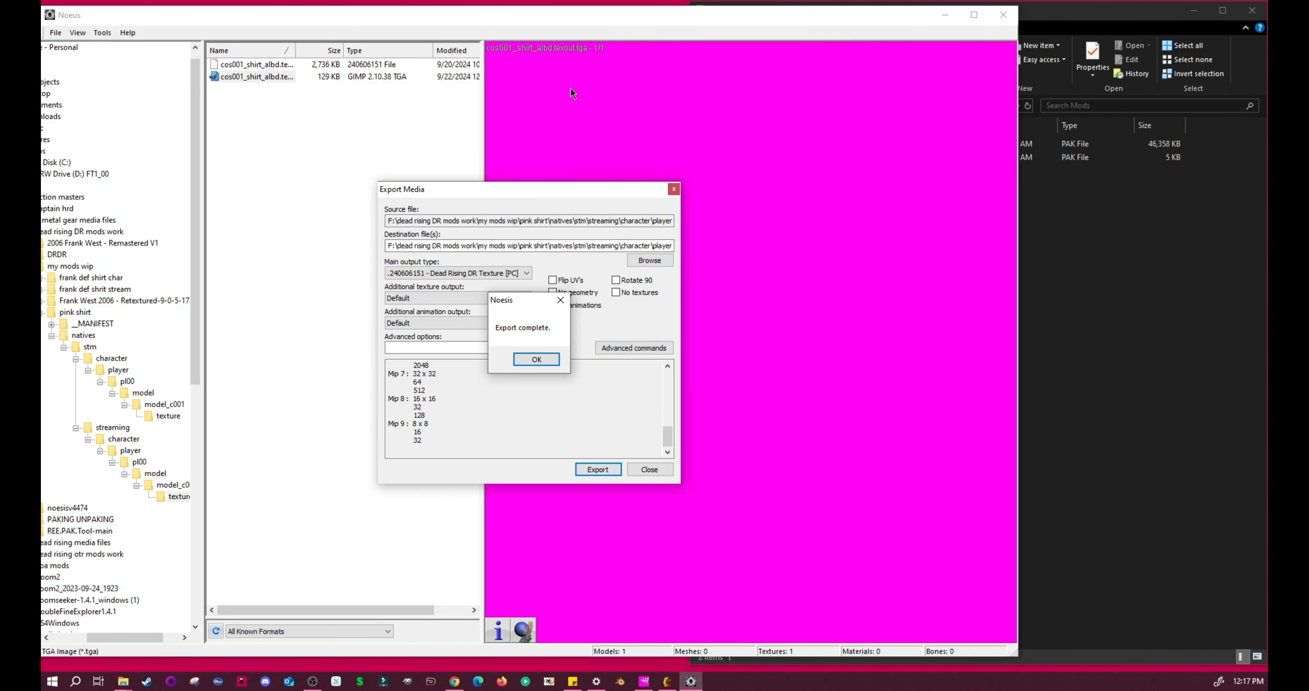
left_click(529, 359)
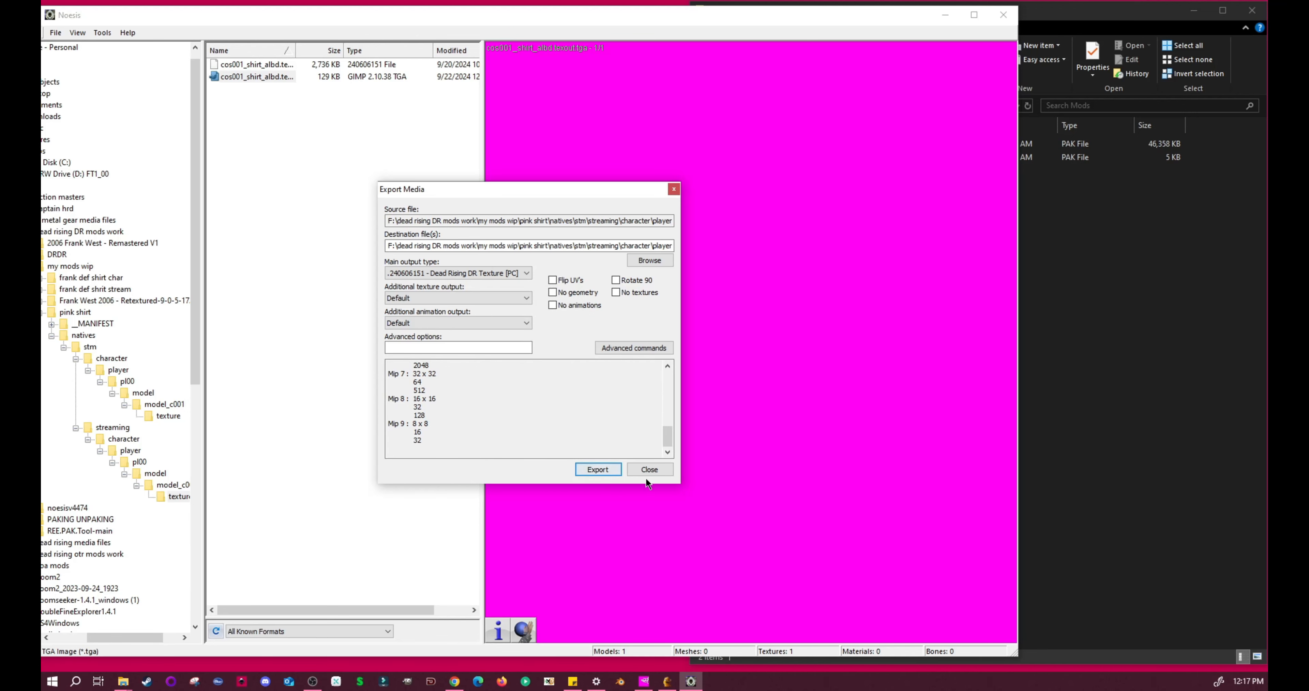
left_click(650, 469)
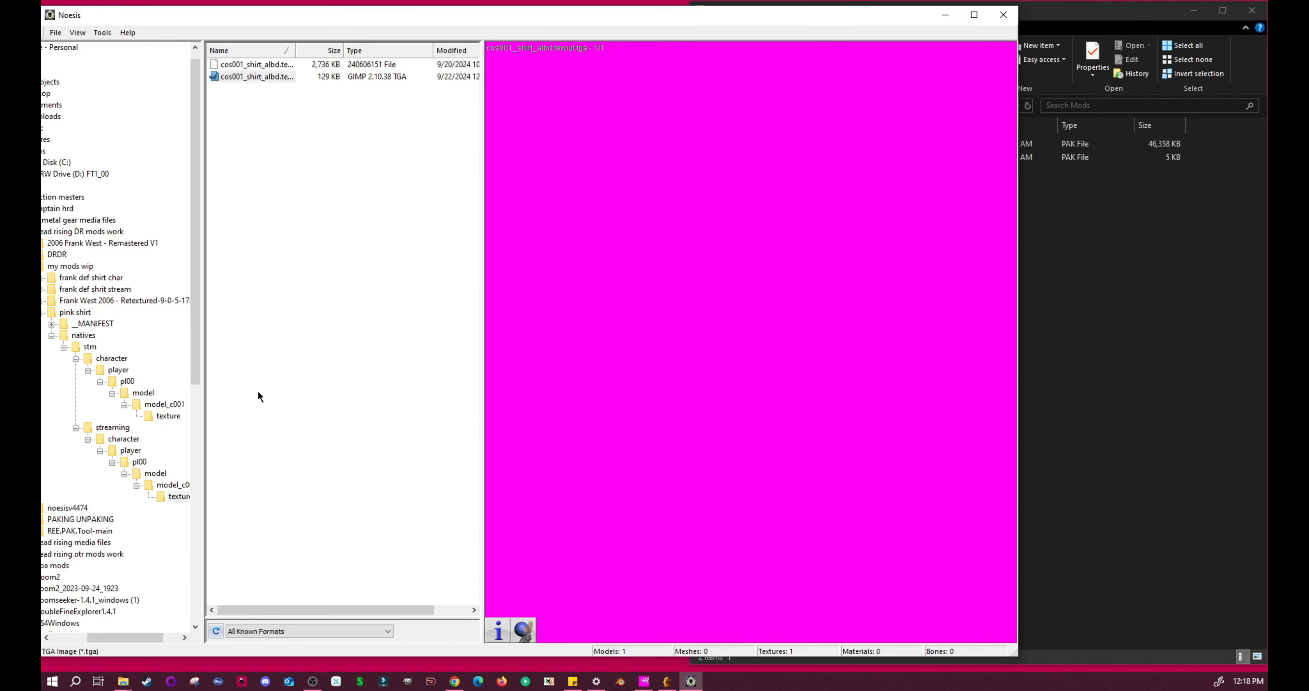
Start exporting the recoloured TGA in the non-streaming texture folder with output type .240606151 - Dead Rising DR Texture [PC].
left_click(168, 416)
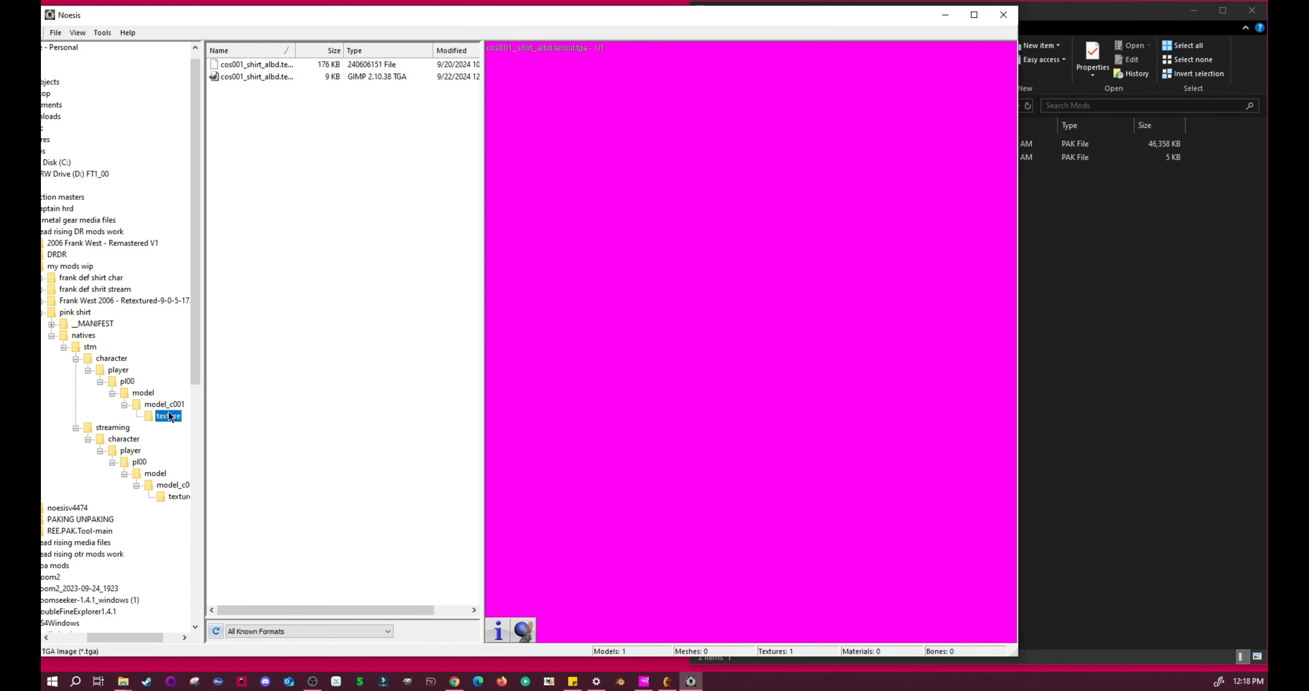
left_click(270, 77)
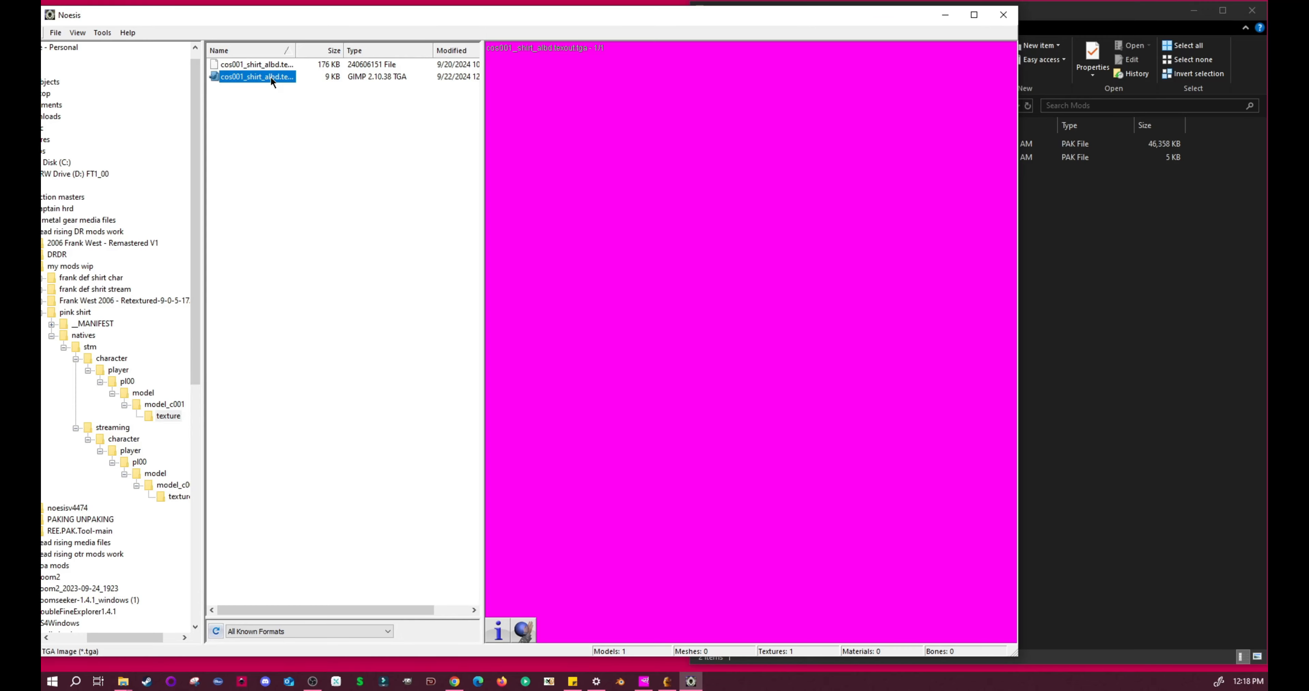
right_click(270, 77)
left_click(270, 98)
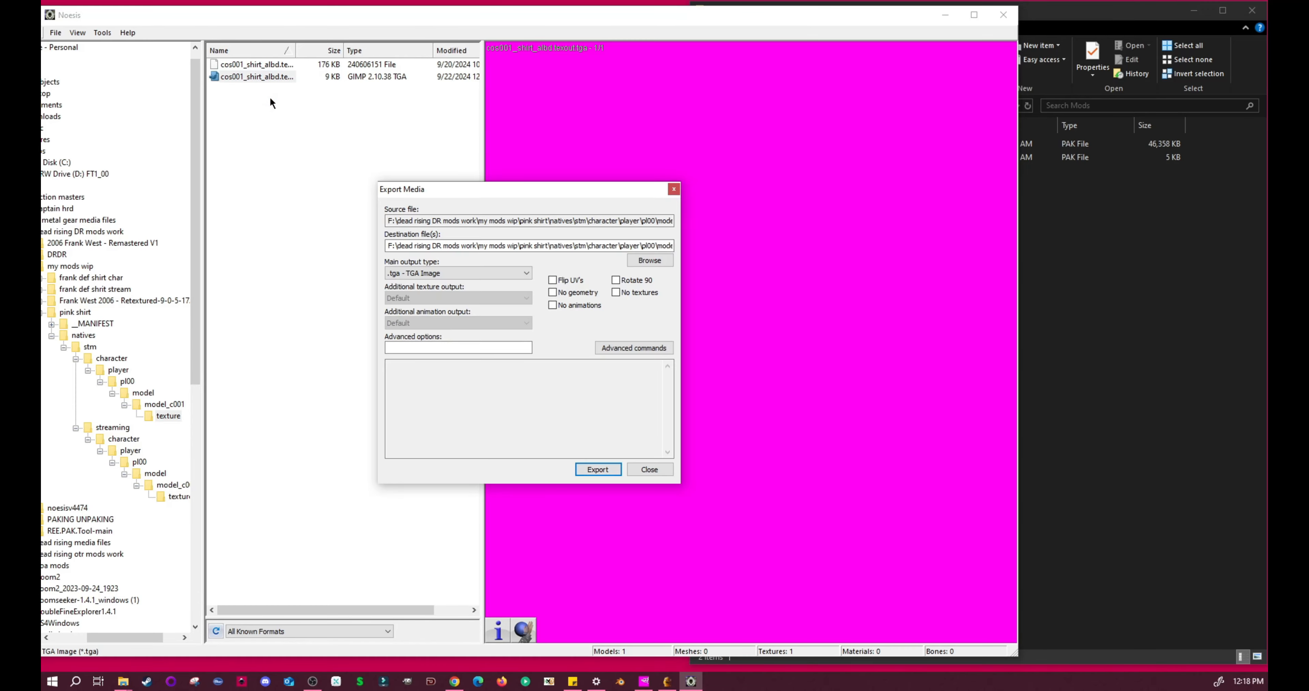
left_click(476, 272)
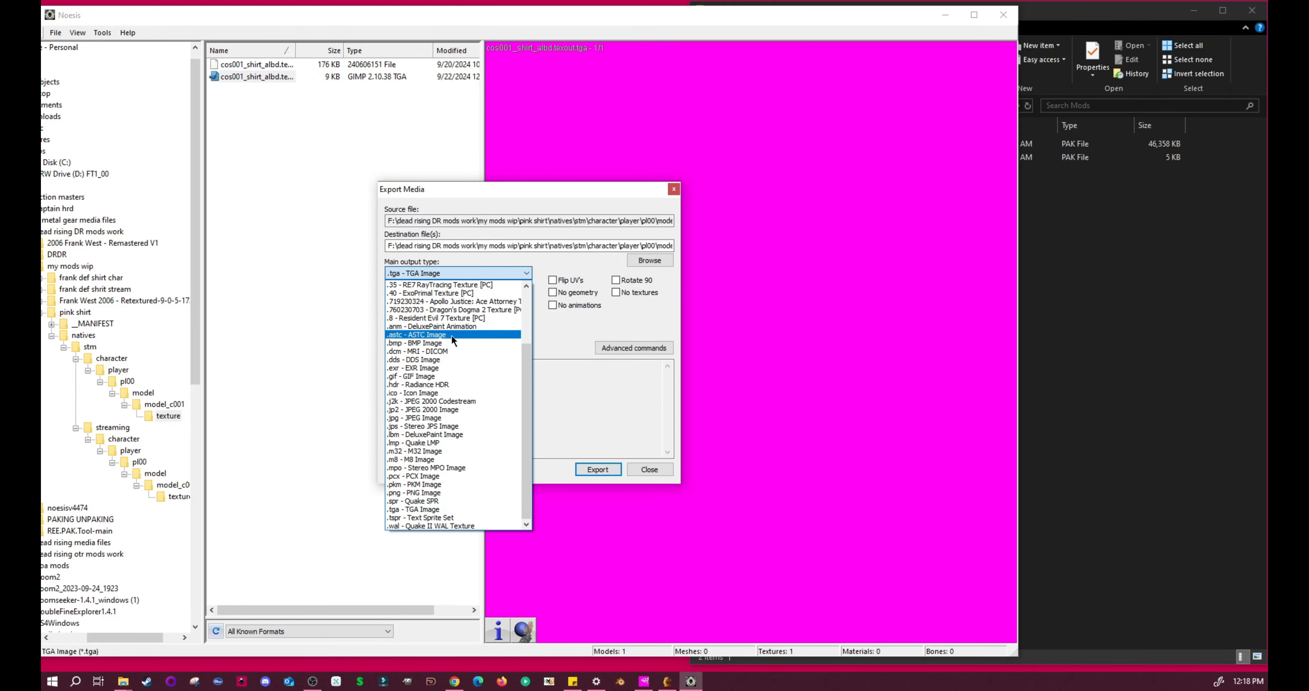
scroll(453, 340, "up", 3)
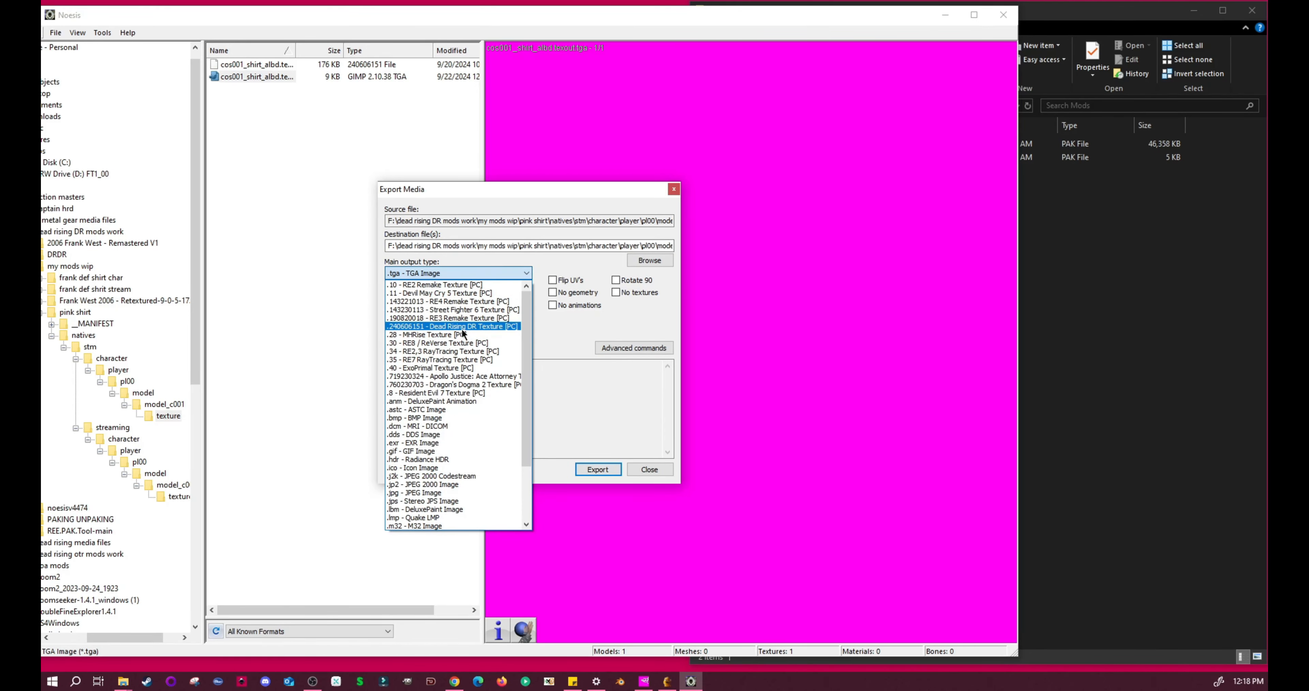
left_click(462, 328)
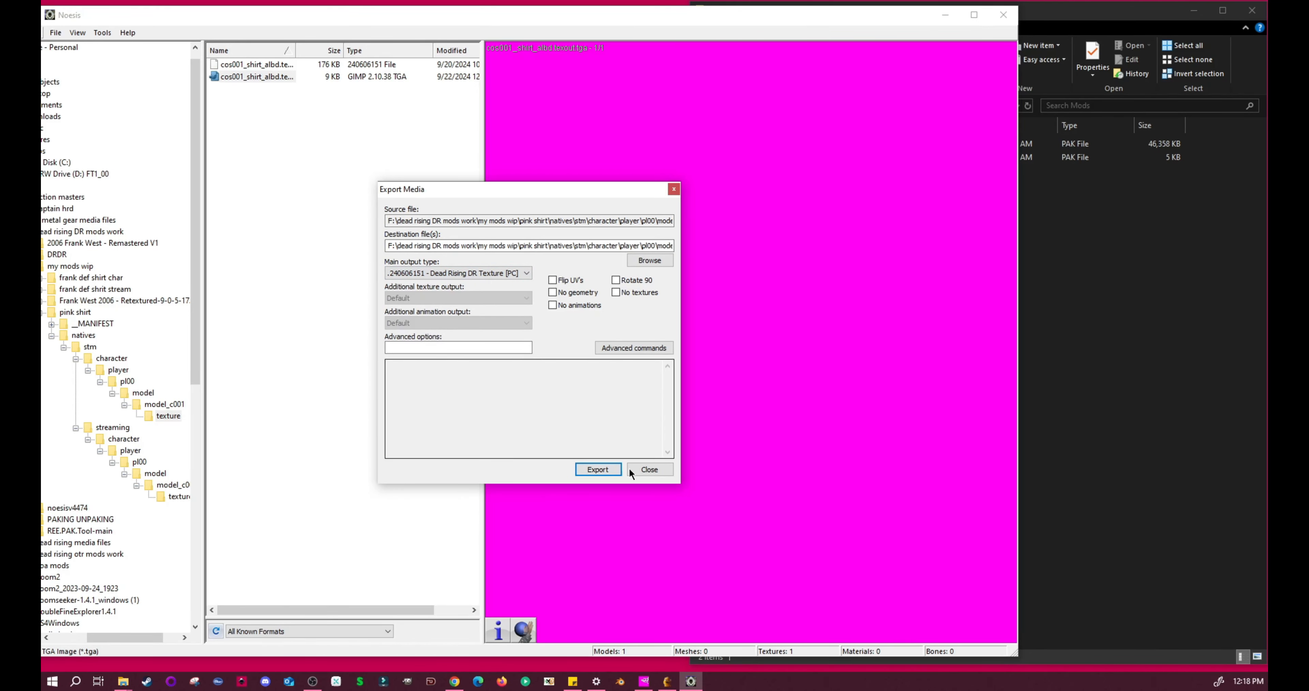
left_click(599, 469)
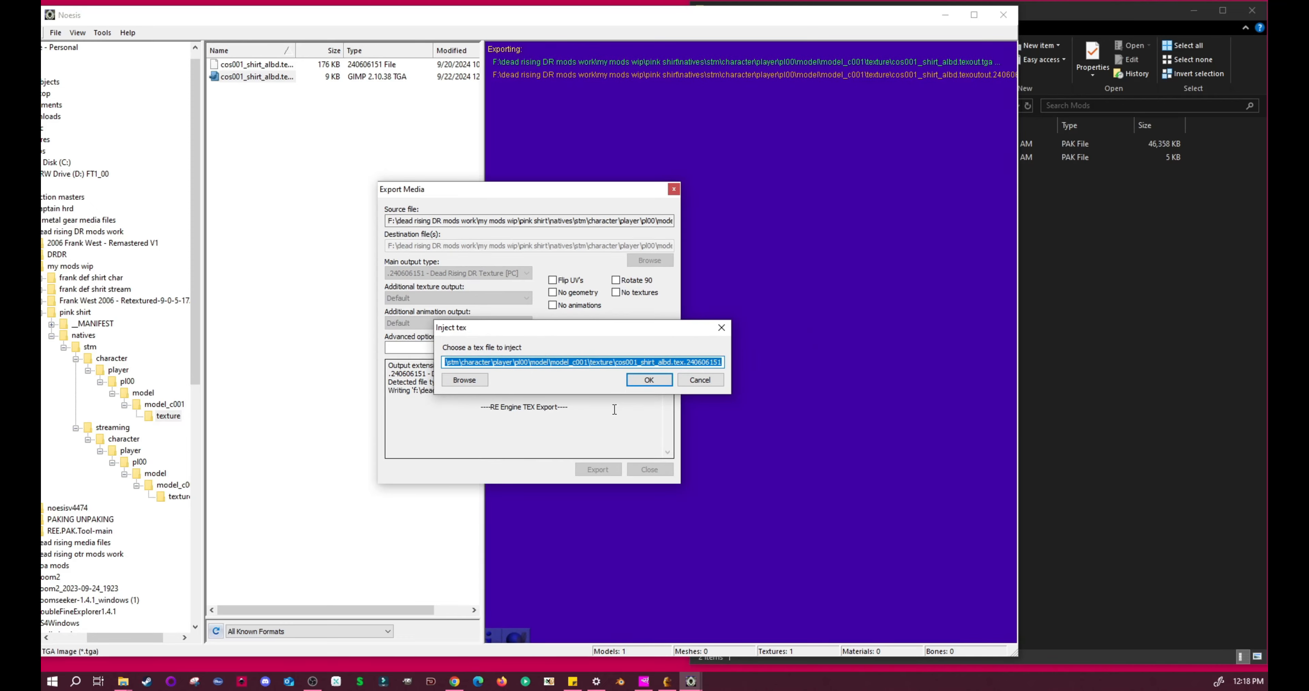
Choose cos001_shirt_albd.tex.240606151 from the pink shirt mod's non-streaming stm character model_c001 texture folder as the tex file to inject.
left_click(471, 381)
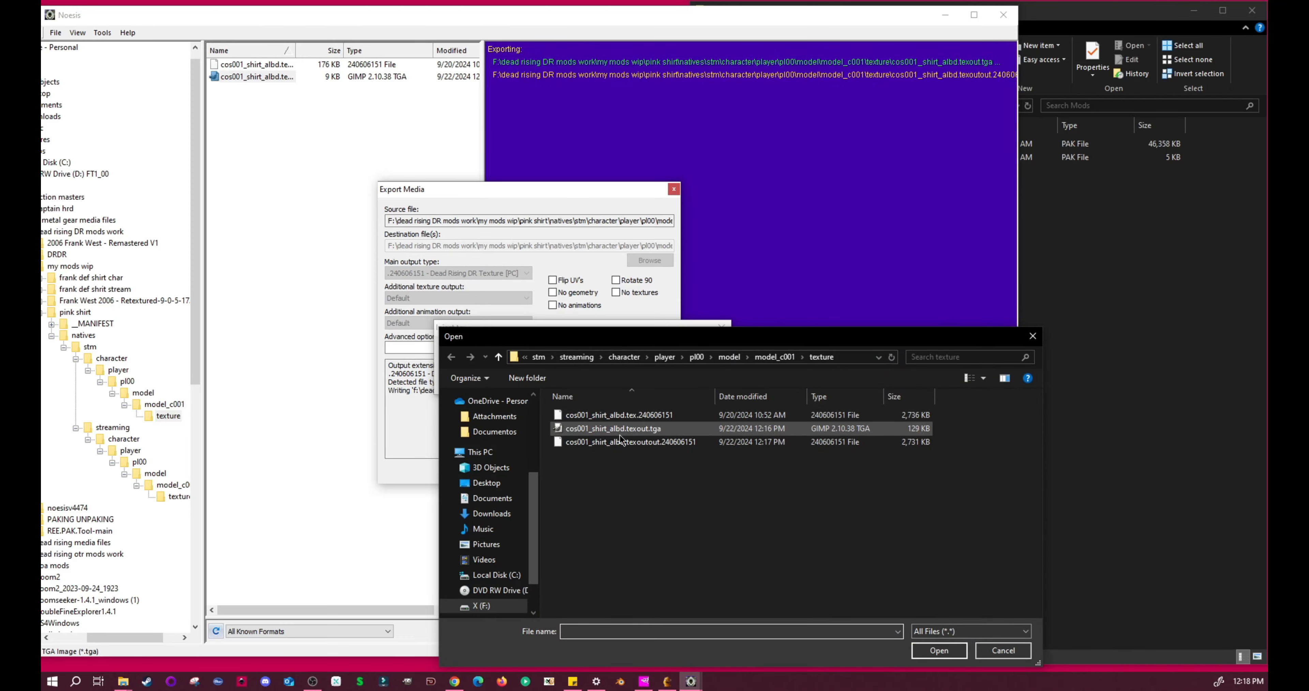
left_click(538, 354)
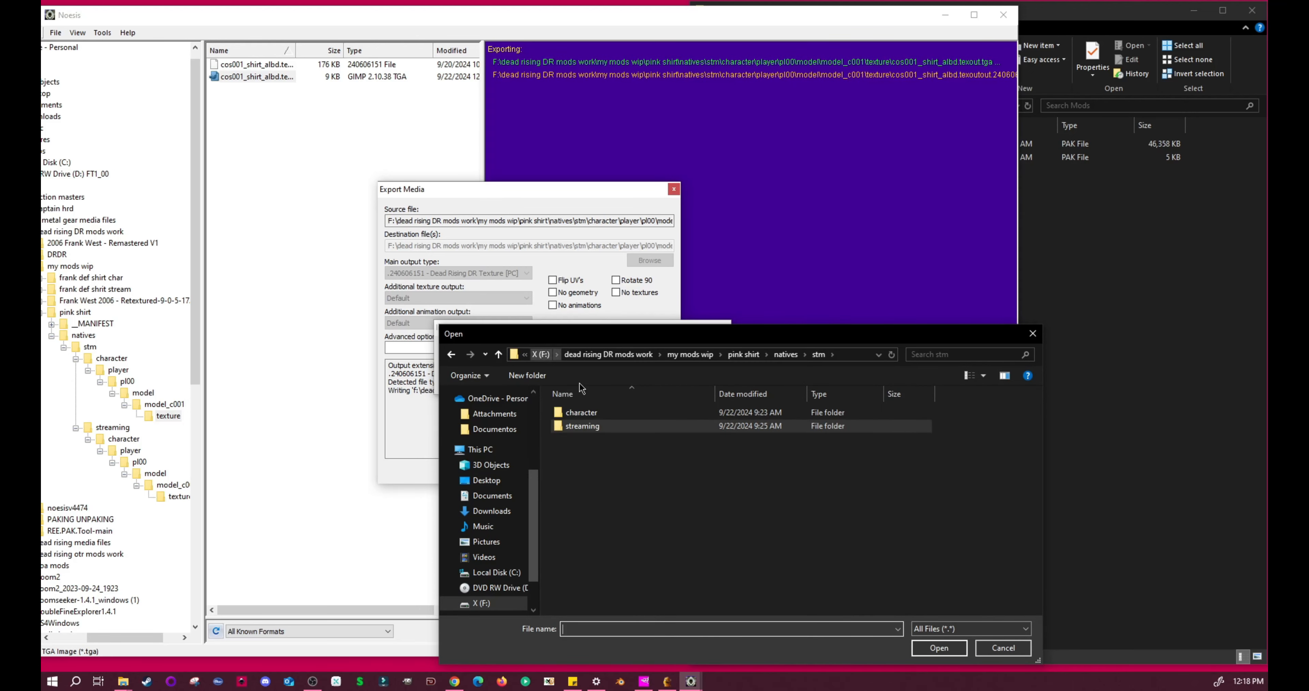
left_click(594, 424)
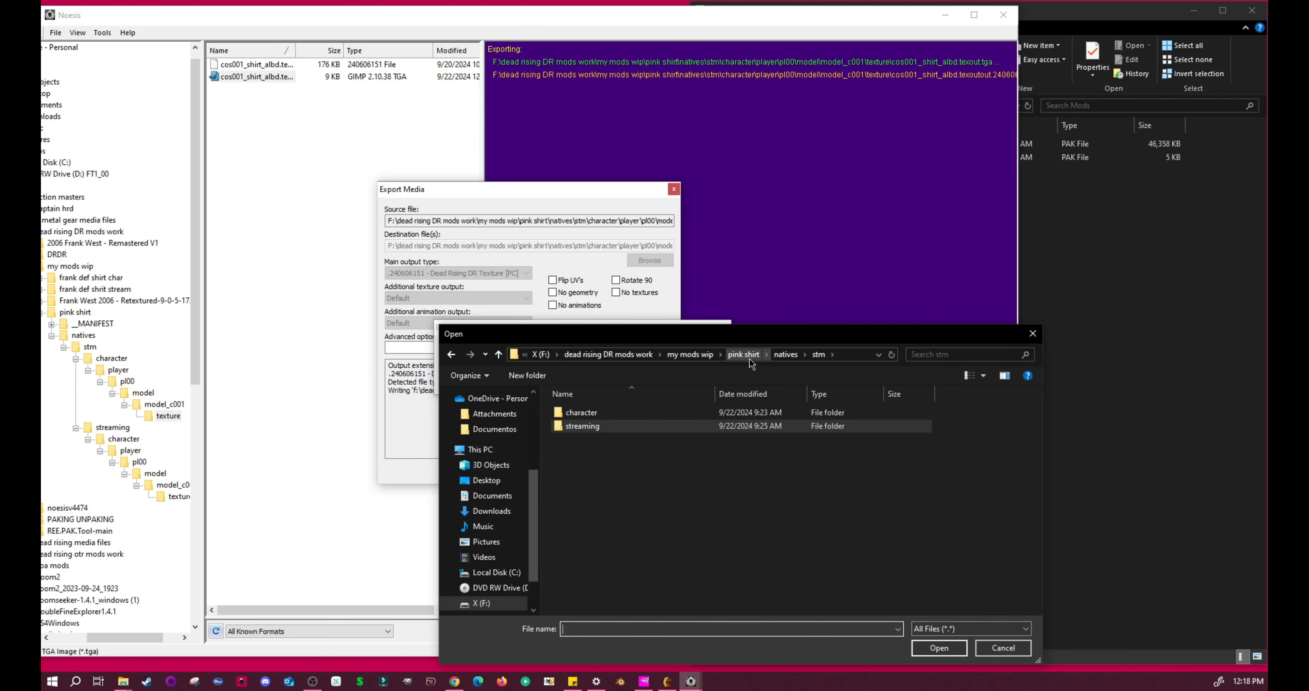
left_click(590, 413)
double_click(589, 412)
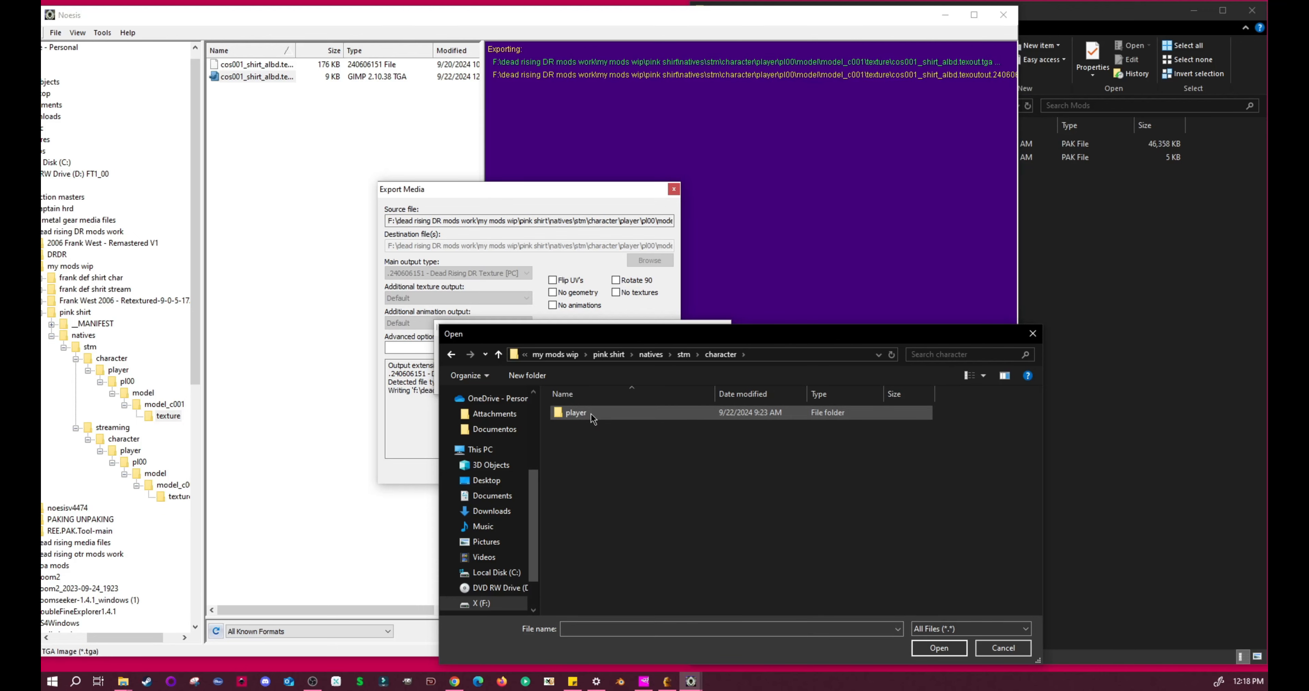
double_click(590, 413)
double_click(589, 413)
double_click(589, 413)
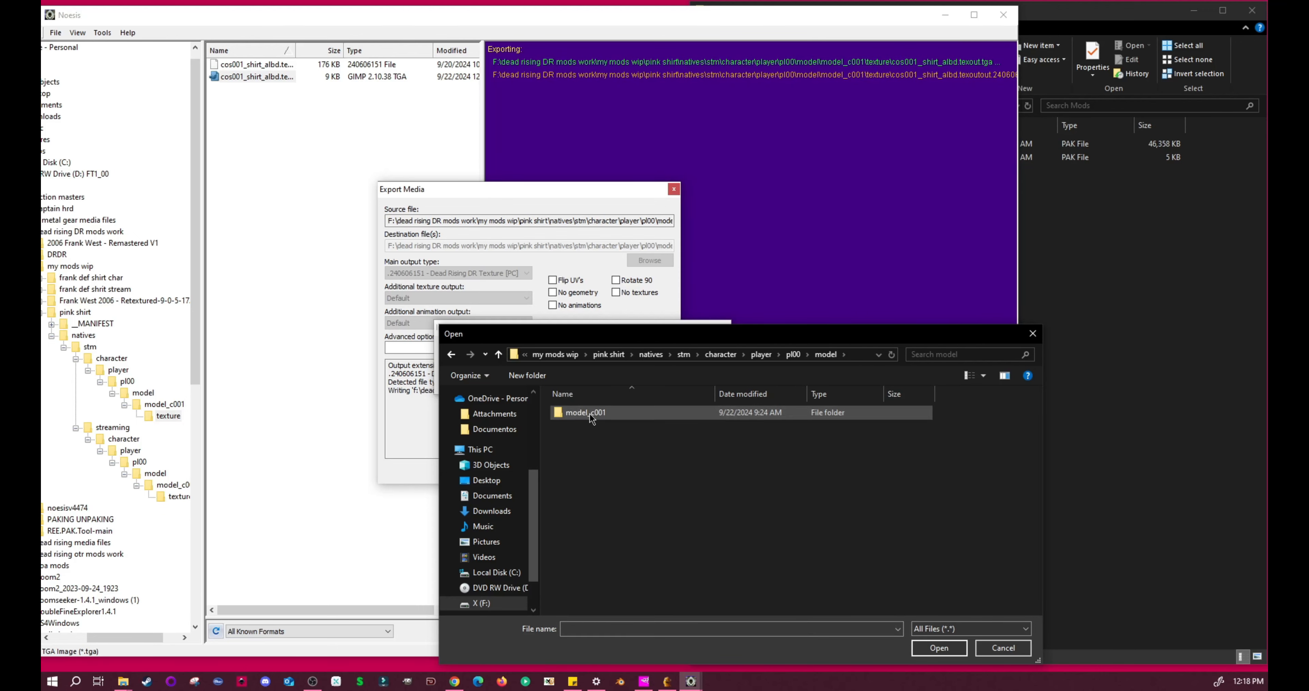
double_click(589, 413)
double_click(589, 413)
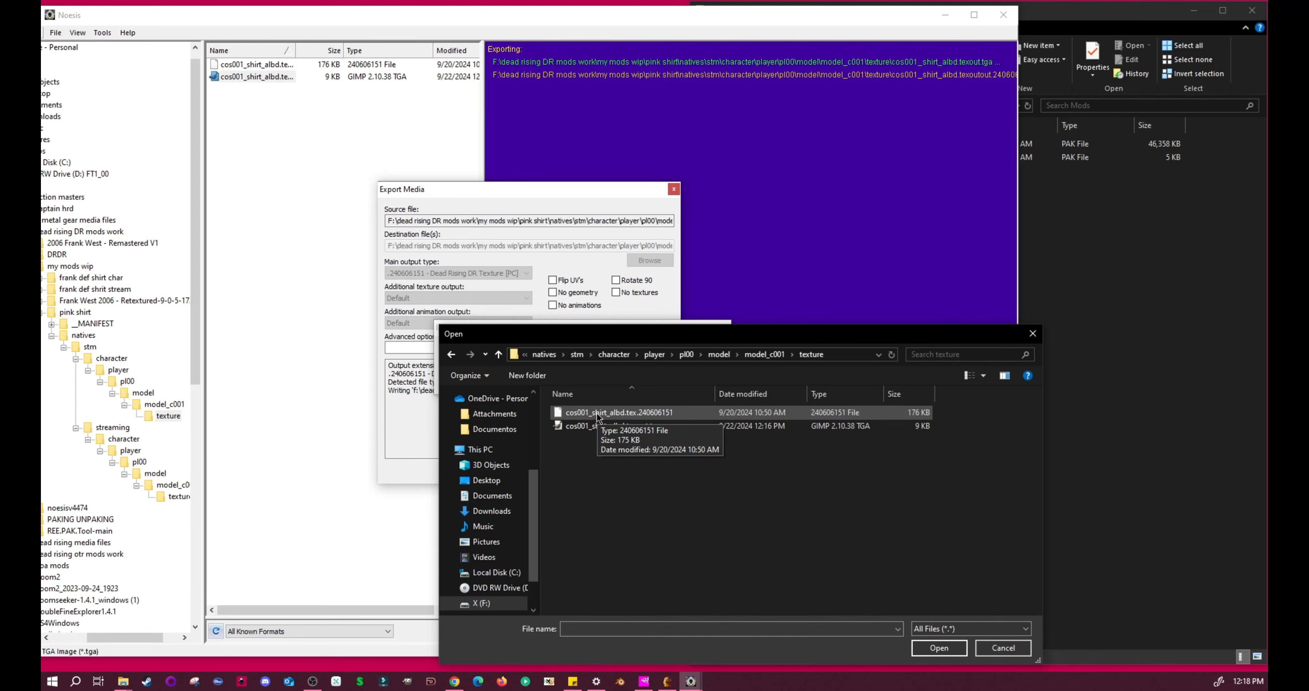
left_click(598, 416)
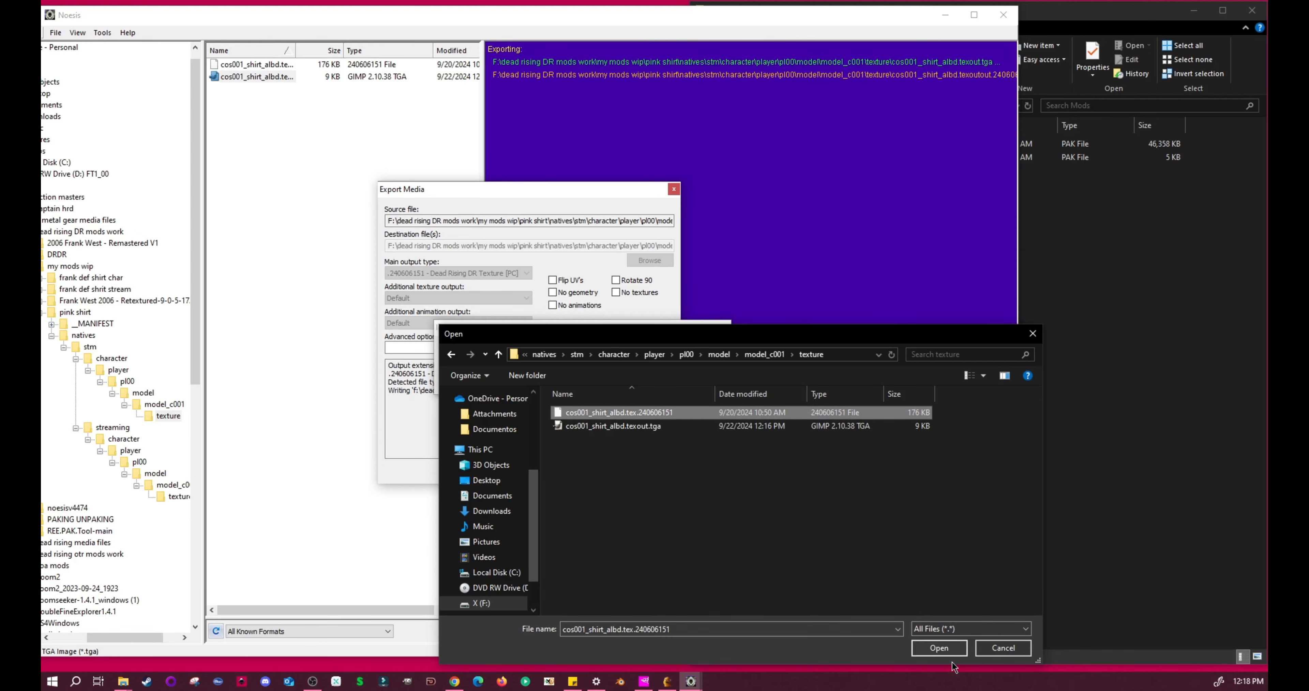
left_click(950, 649)
Complete the non-streaming texture export with the chosen tex file, then close the export dialog and minimise Noesis.
left_click(657, 381)
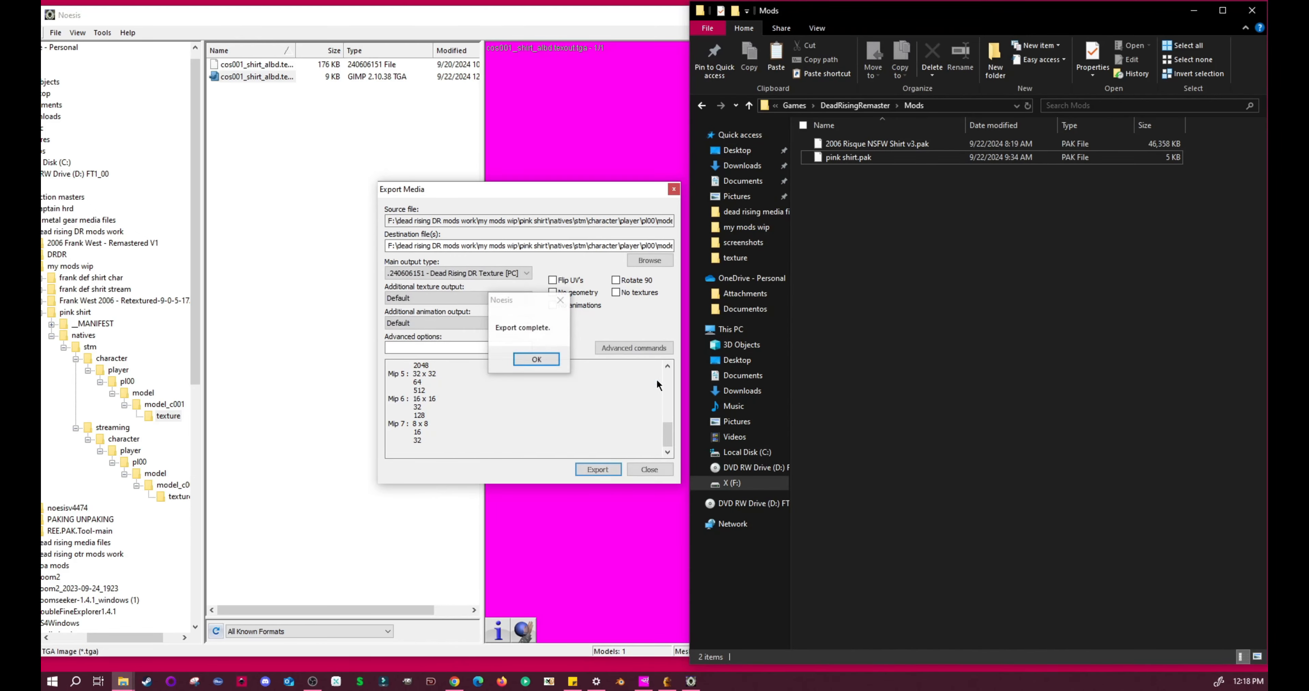
left_click(538, 359)
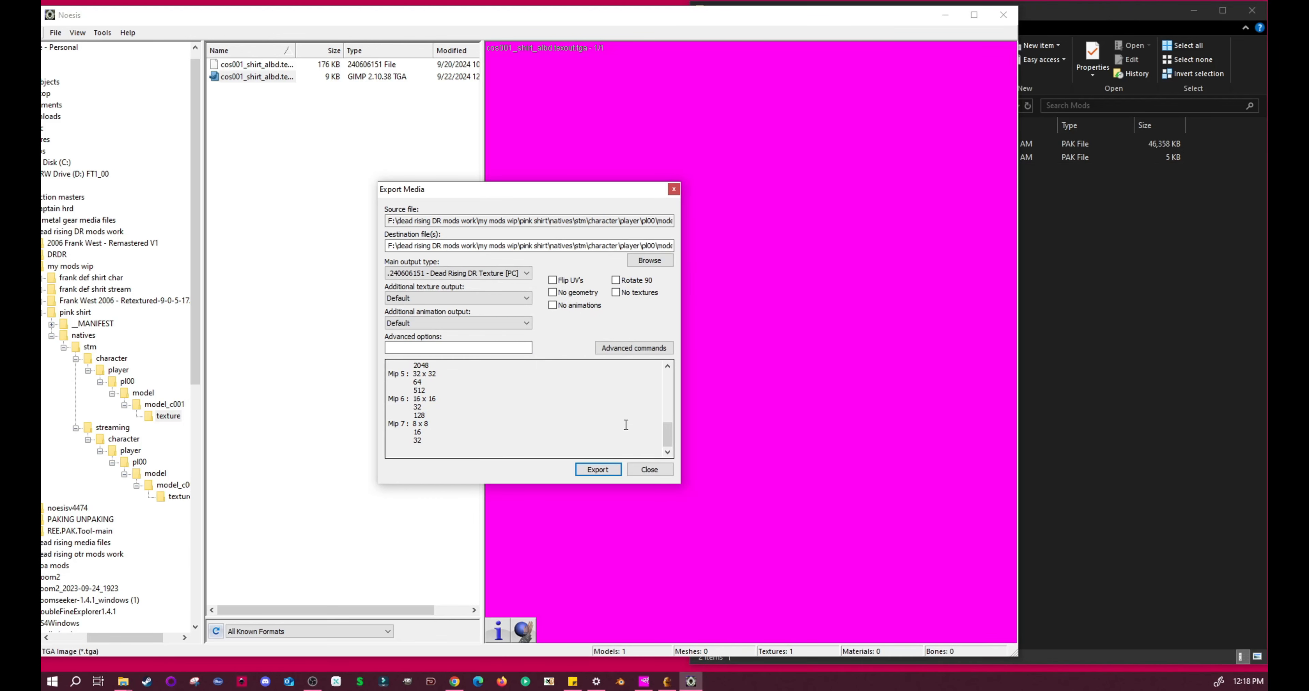
left_click(649, 469)
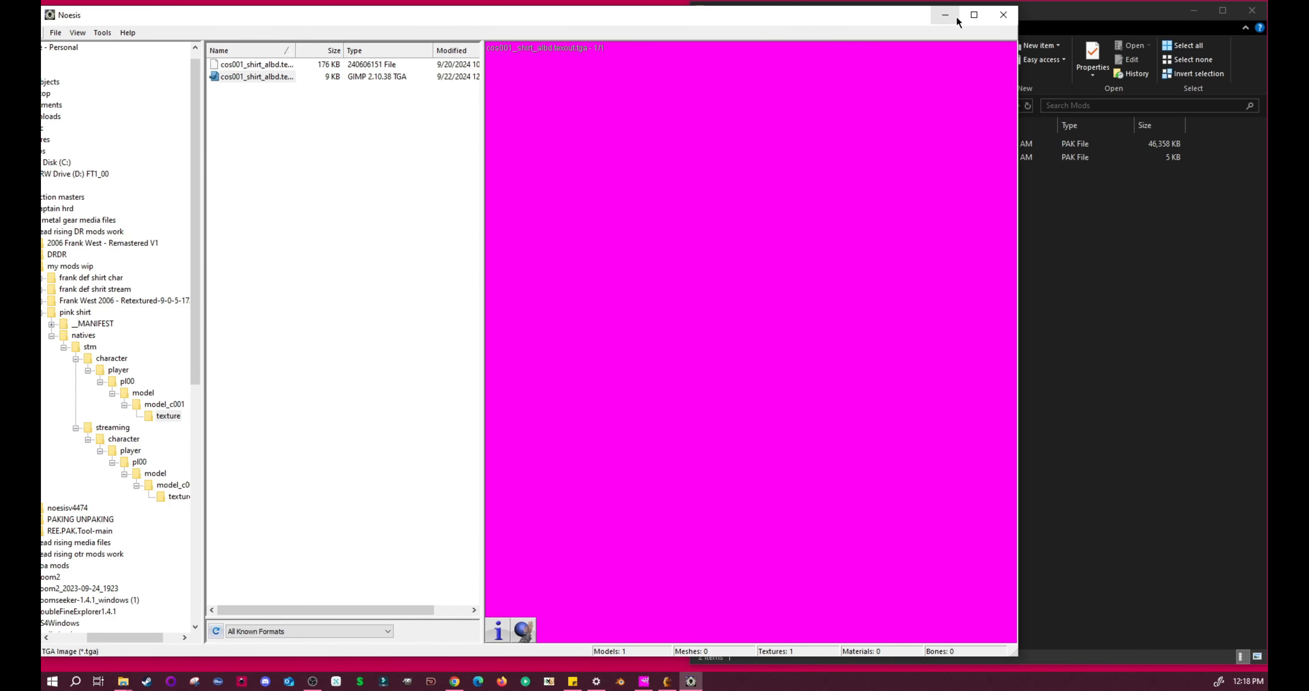
left_click(945, 15)
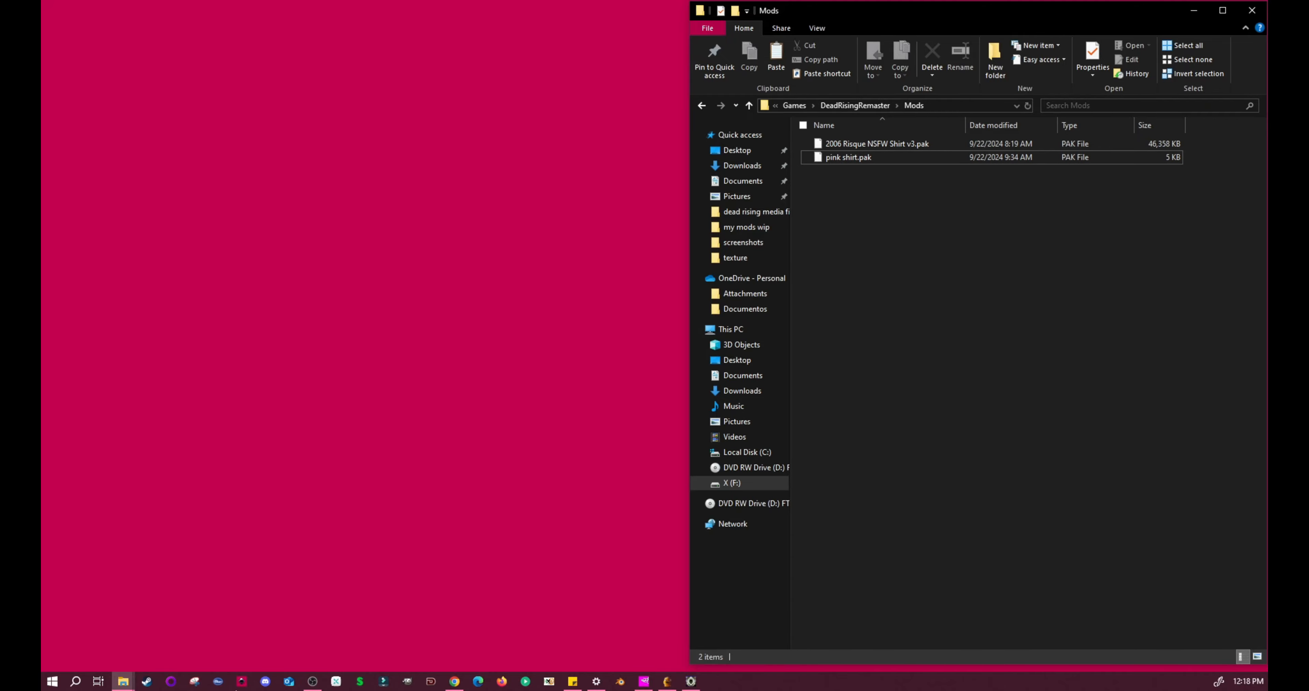
Switch to the noesisv4474 File Explorer window and open the pink shirt folder under dead rising DR mods work, my mods wip.
left_click(123, 681)
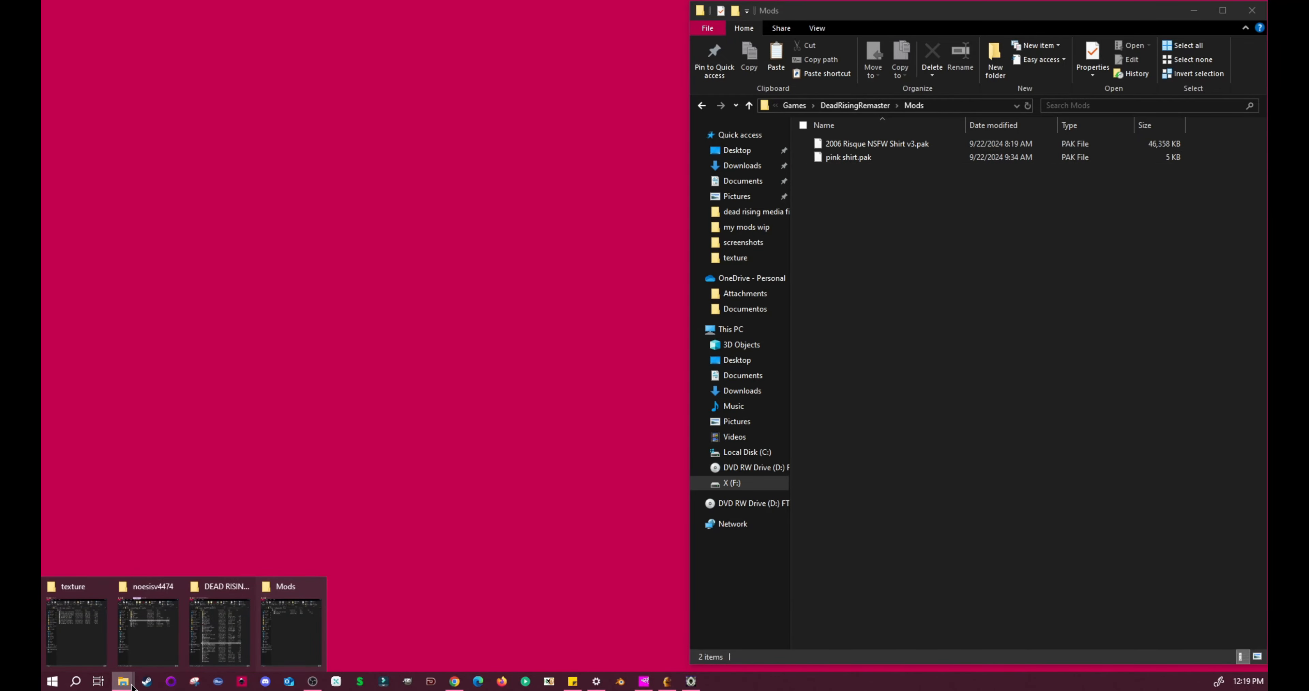
left_click(141, 658)
left_click(244, 108)
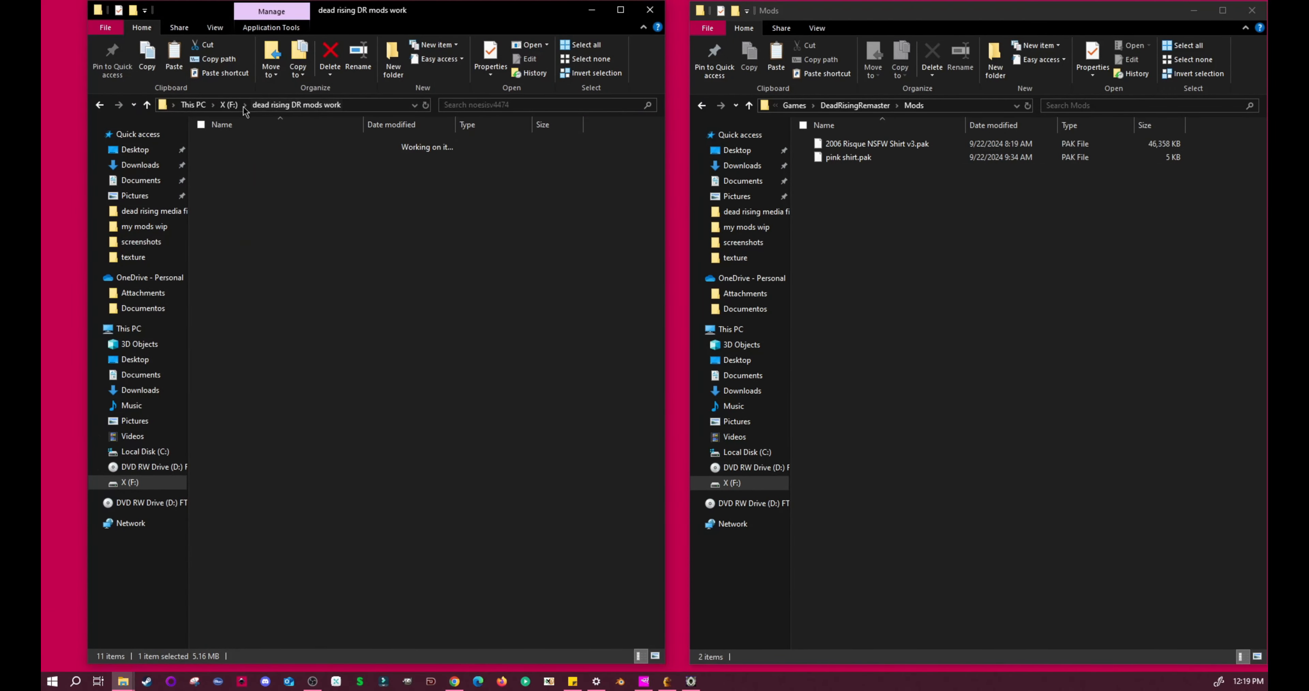
left_click(256, 172)
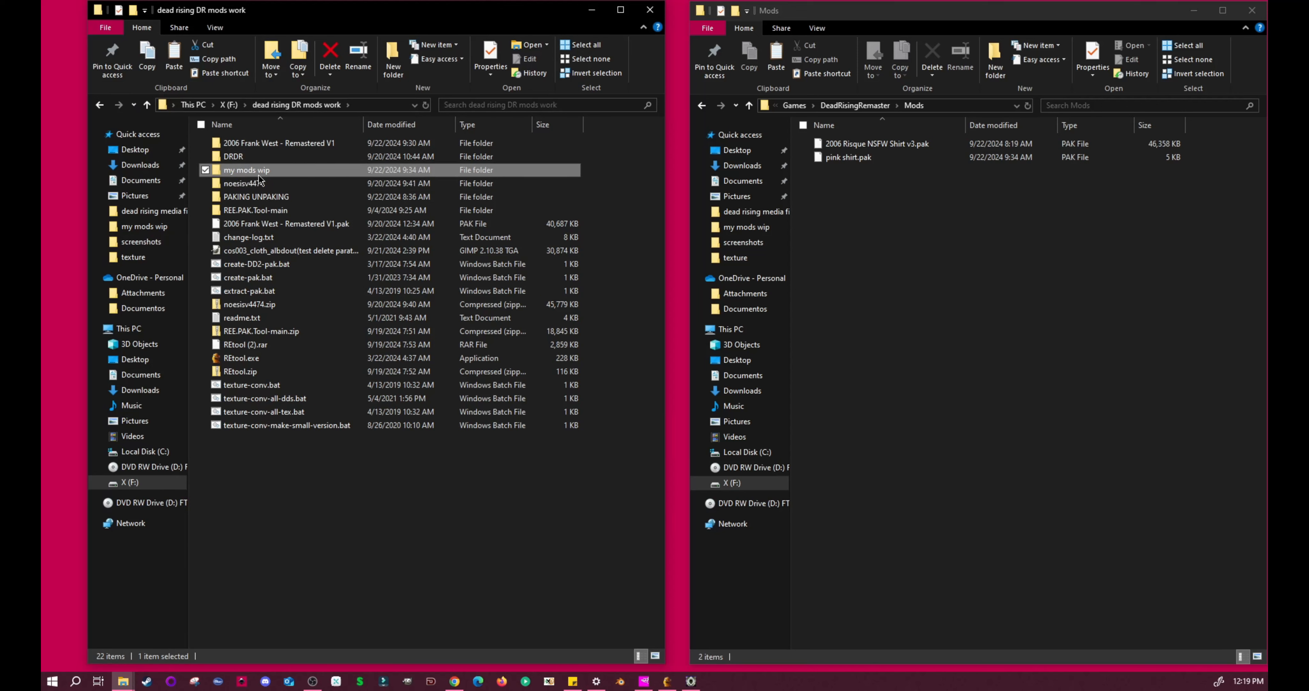
double_click(258, 172)
double_click(256, 183)
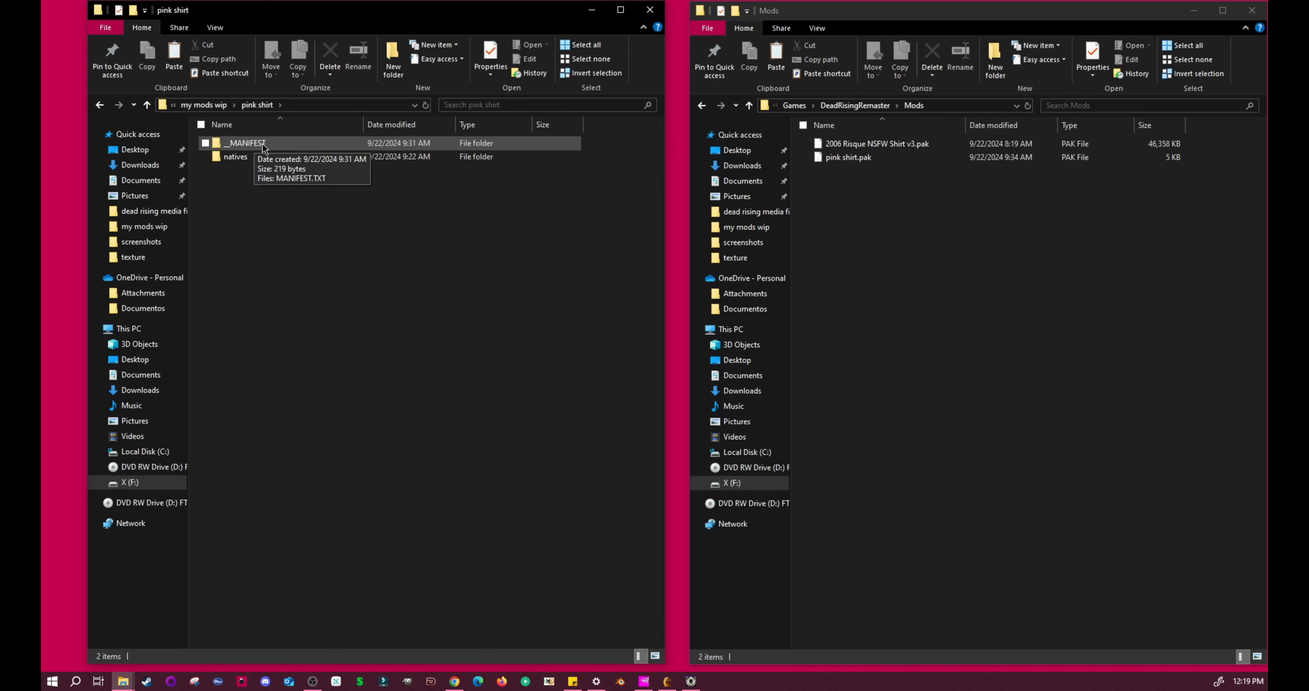
Open MANIFEST.TXT from the __MANIFEST folder, check its listed texture paths, then save and close the file.
double_click(258, 144)
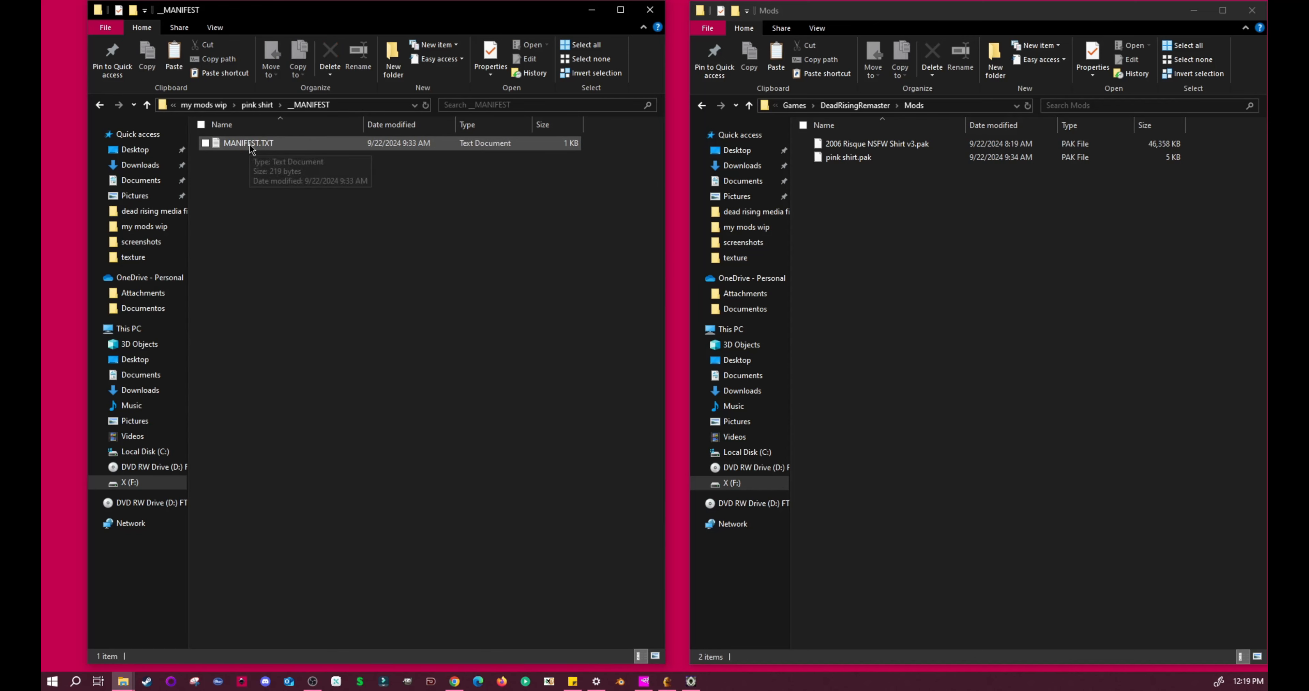
left_click(249, 147)
double_click(250, 144)
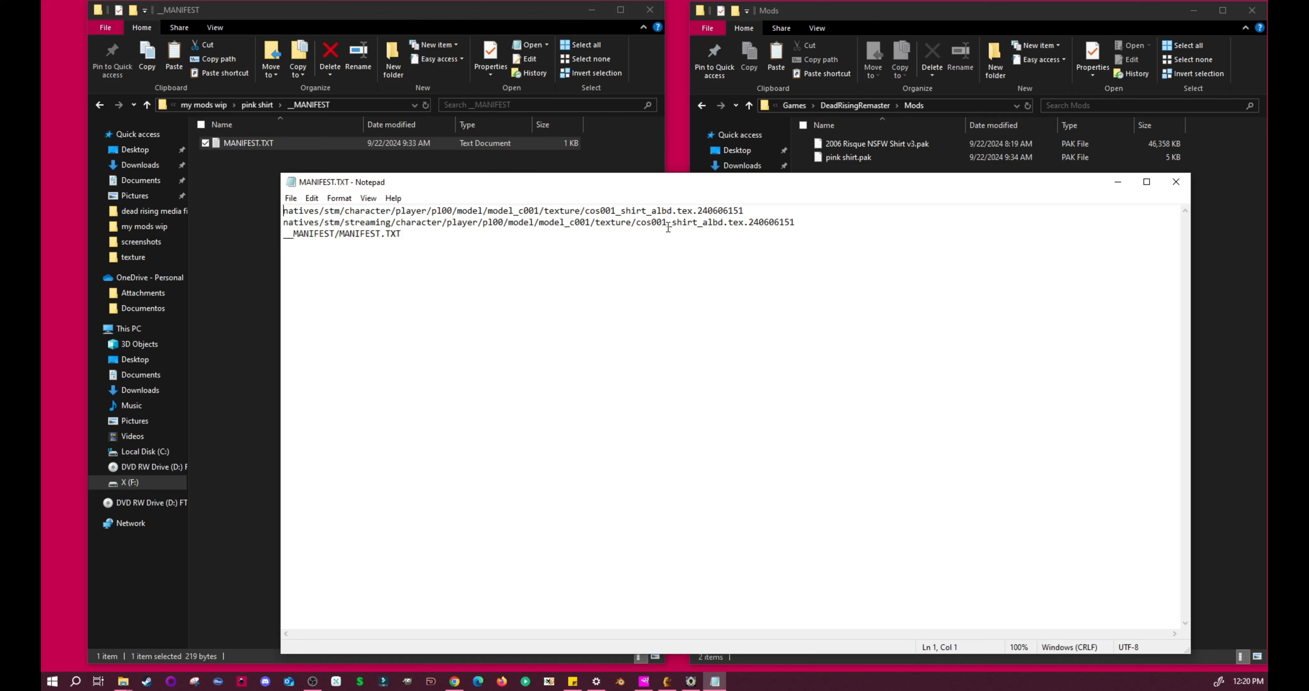
left_click(799, 222)
left_click(294, 199)
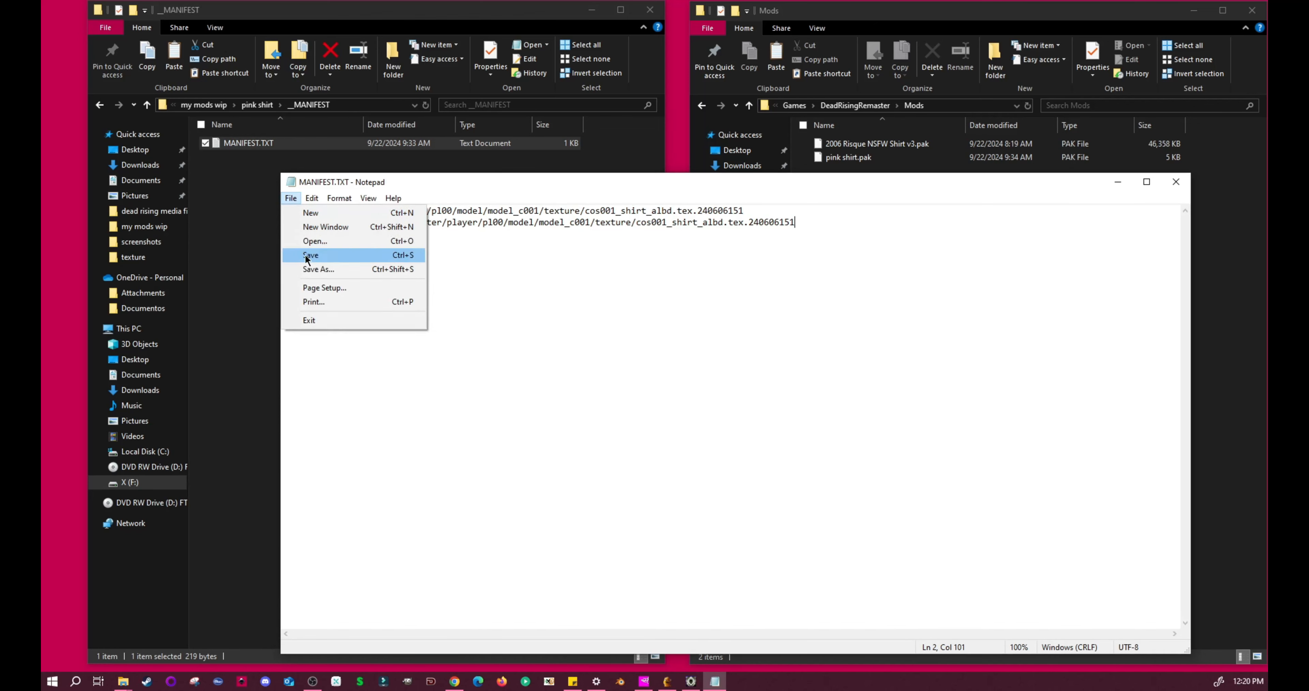
left_click(308, 257)
left_click(1176, 181)
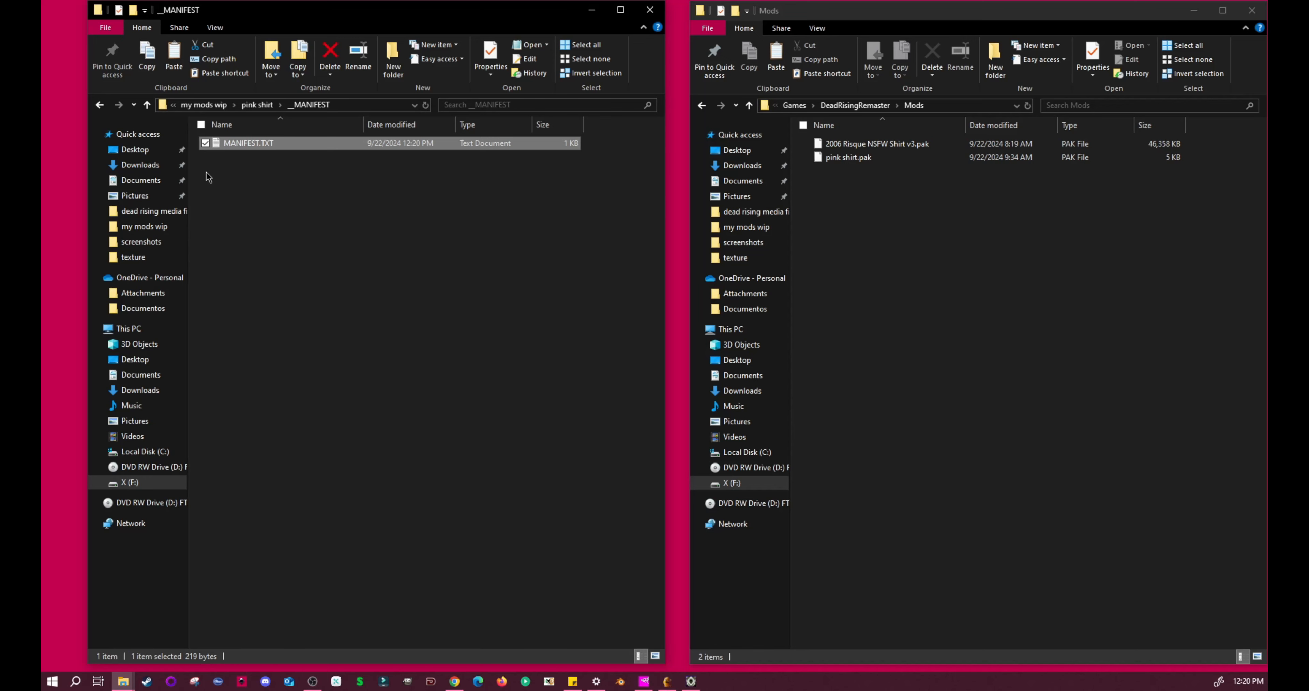
Return to the my mods wip folder and select pink shirt.pak.
left_click(100, 105)
left_click(100, 105)
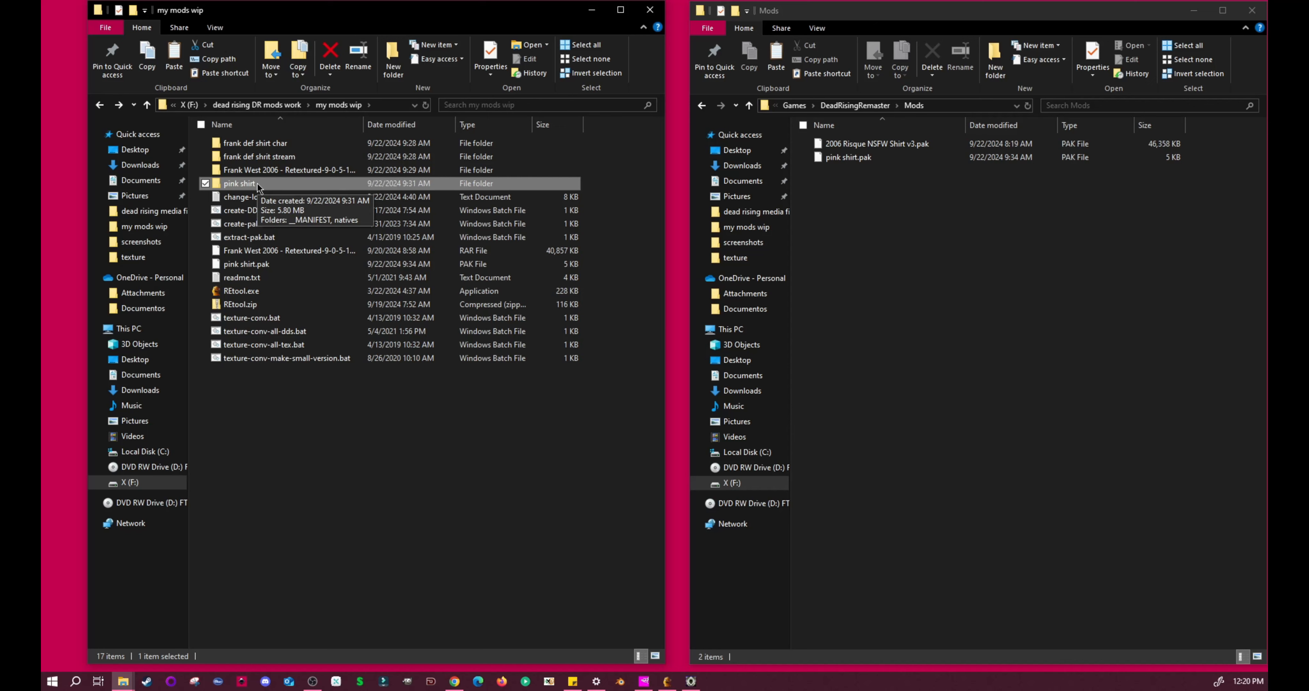
left_click(262, 265)
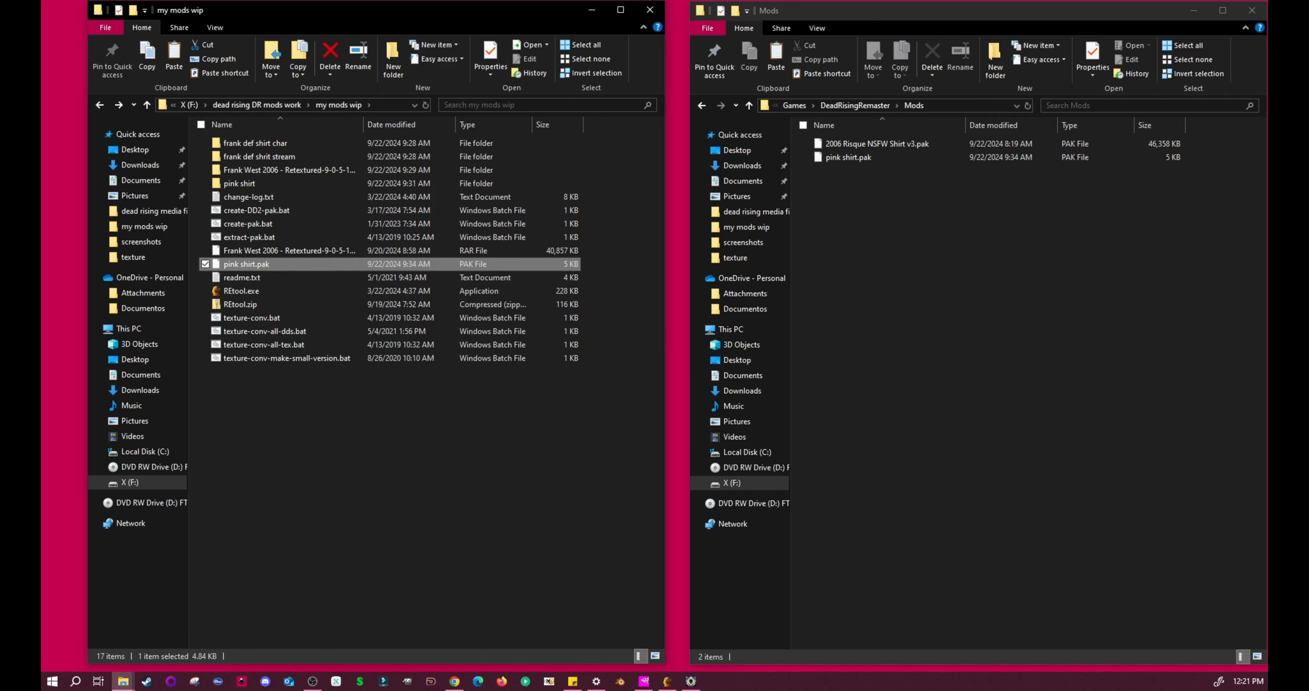
Bring up Fluffy Mod Manager, then bring the DeadRisingRemaster Mods folder window forward and reposition it.
left_click(668, 682)
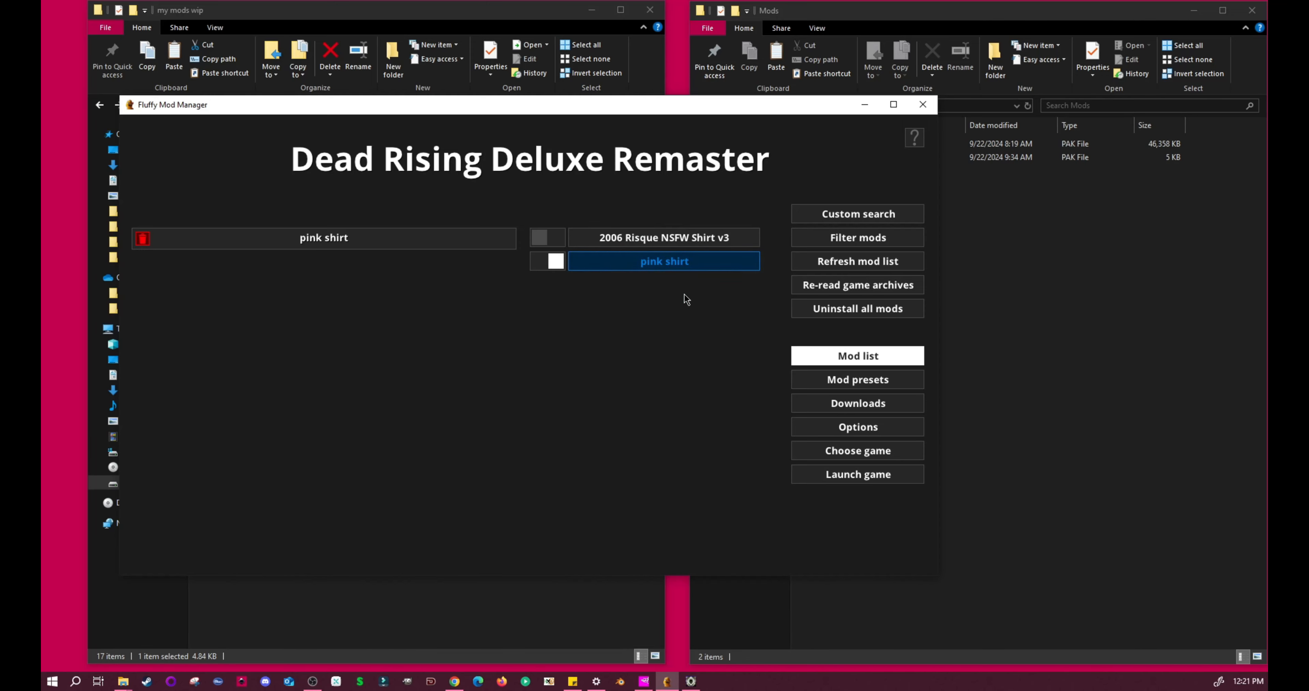
left_click(1040, 444)
left_click_drag(890, 31, 827, 36)
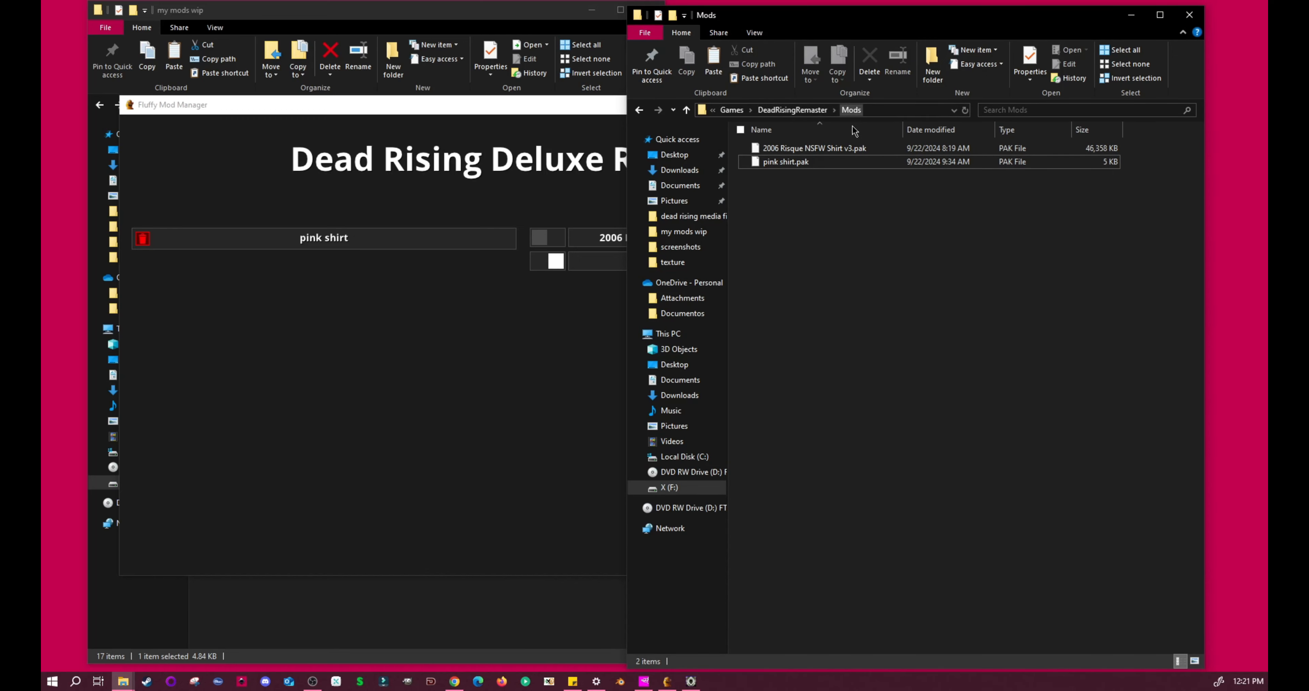
Return to Fluffy Mod Manager, refresh the mod list and launch Dead Rising Deluxe Remaster.
left_click(306, 401)
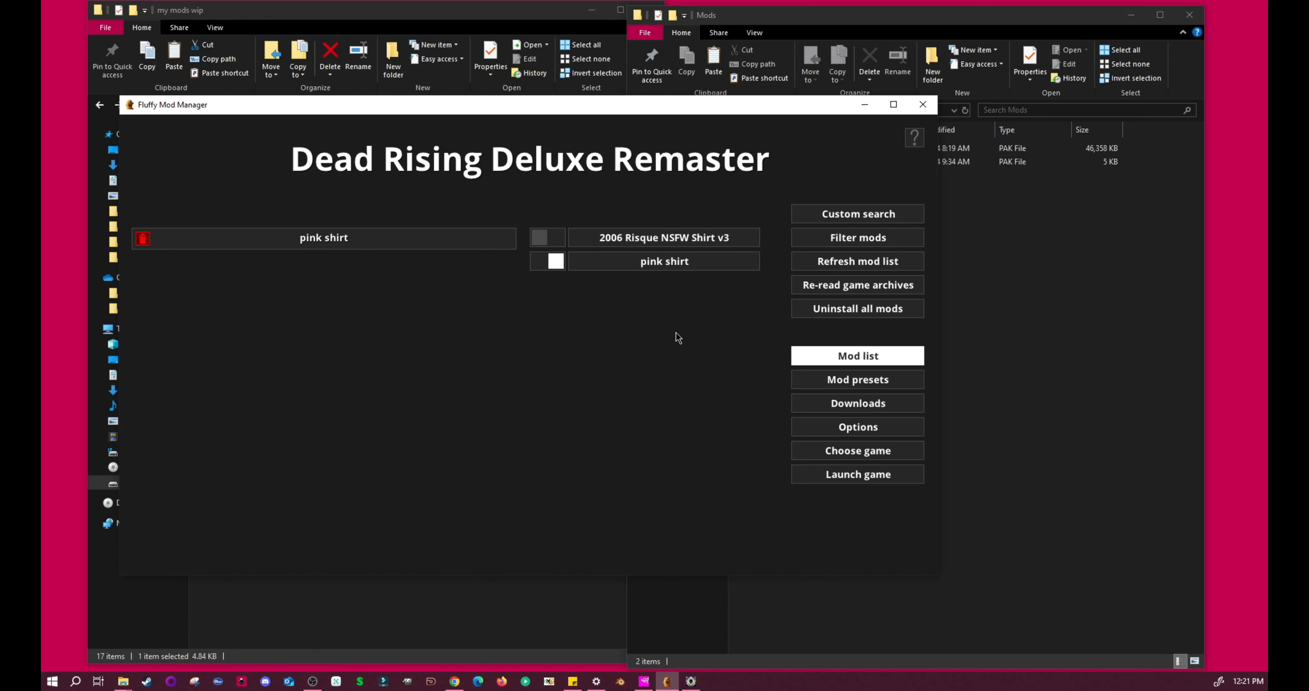
left_click(826, 262)
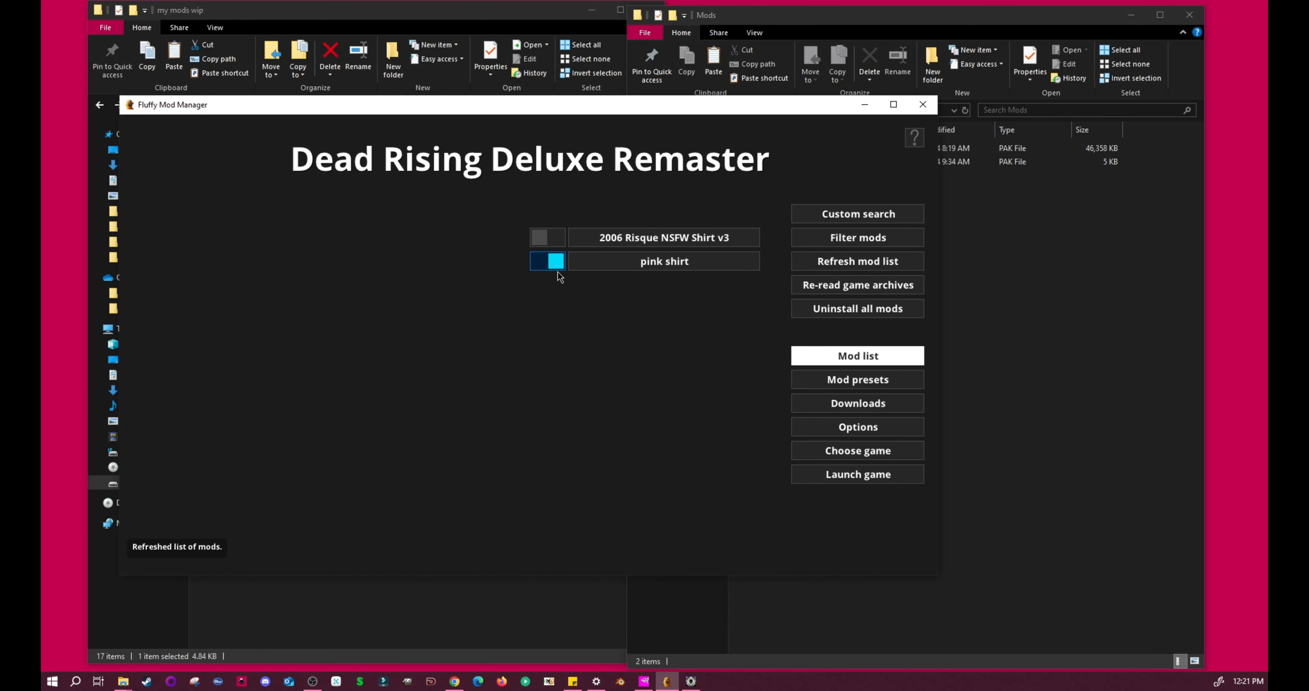
left_click(802, 475)
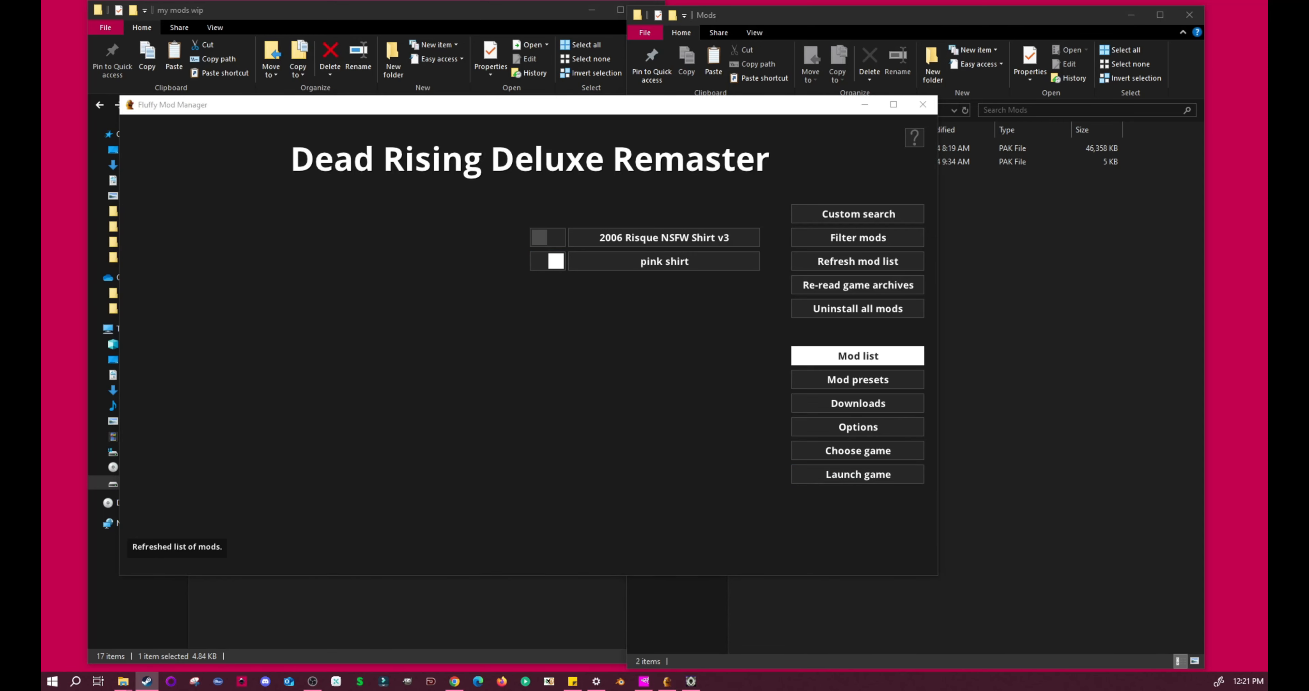